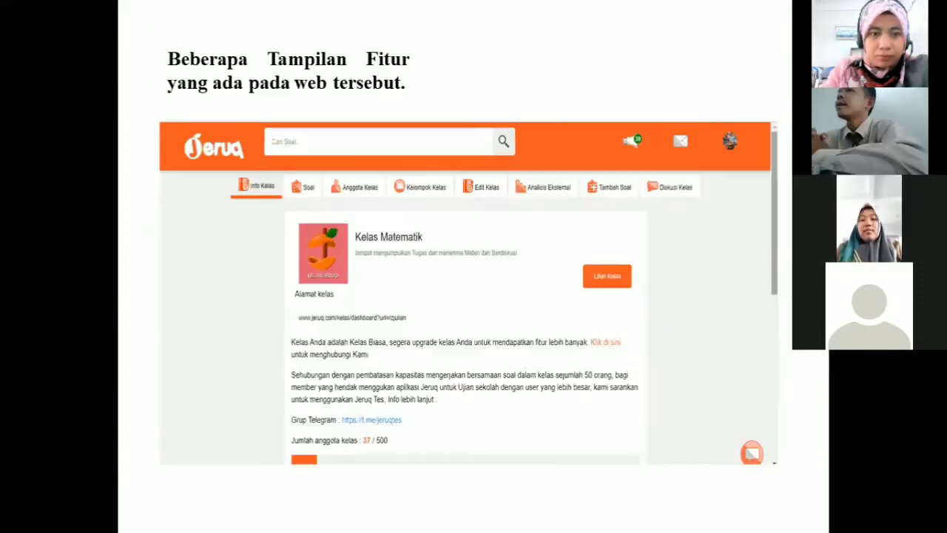
left_click(374, 135)
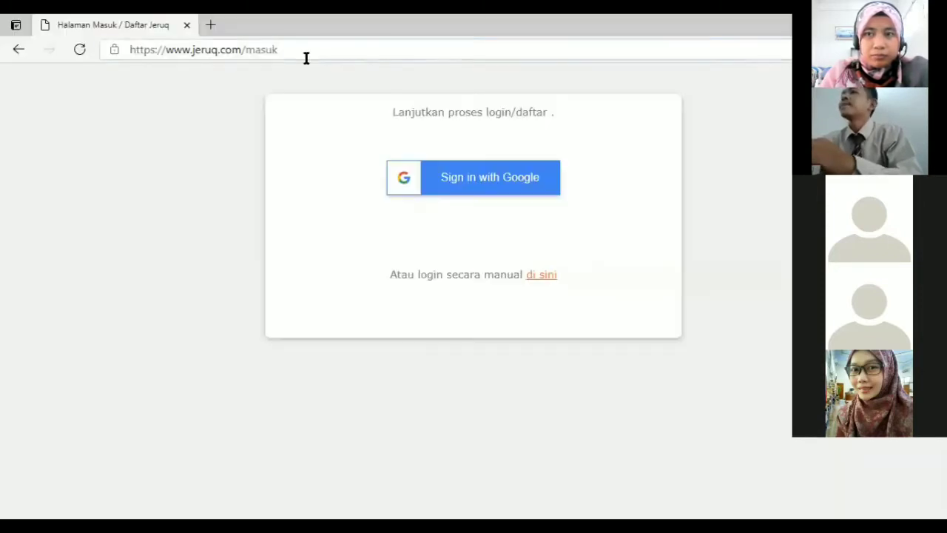
Open the jeruq.com home page and decline the offer to translate it from Indonesian
left_click(307, 56)
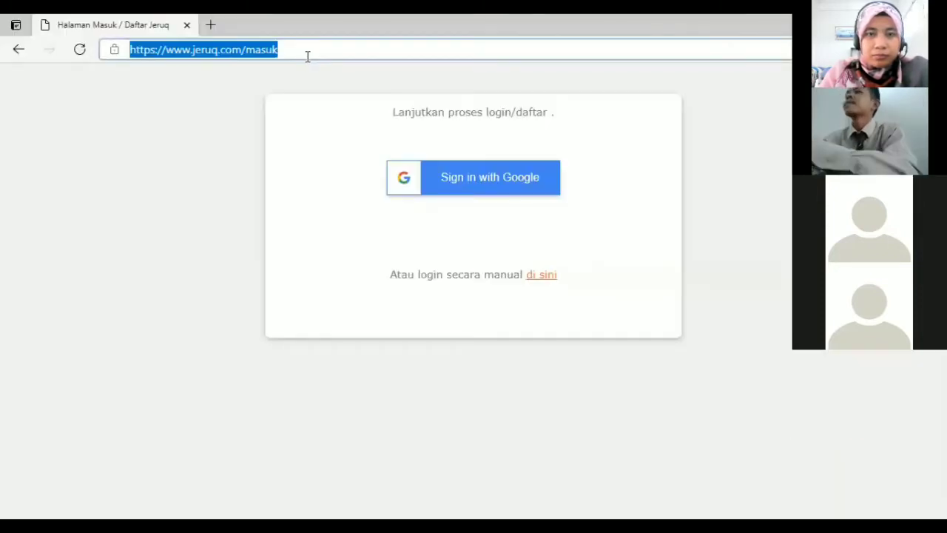
key("BackSpace")
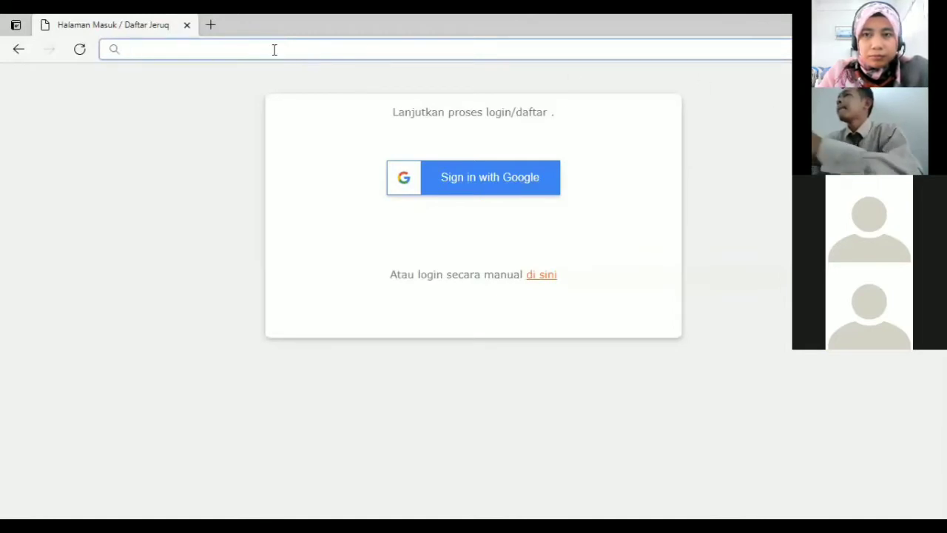
type("je")
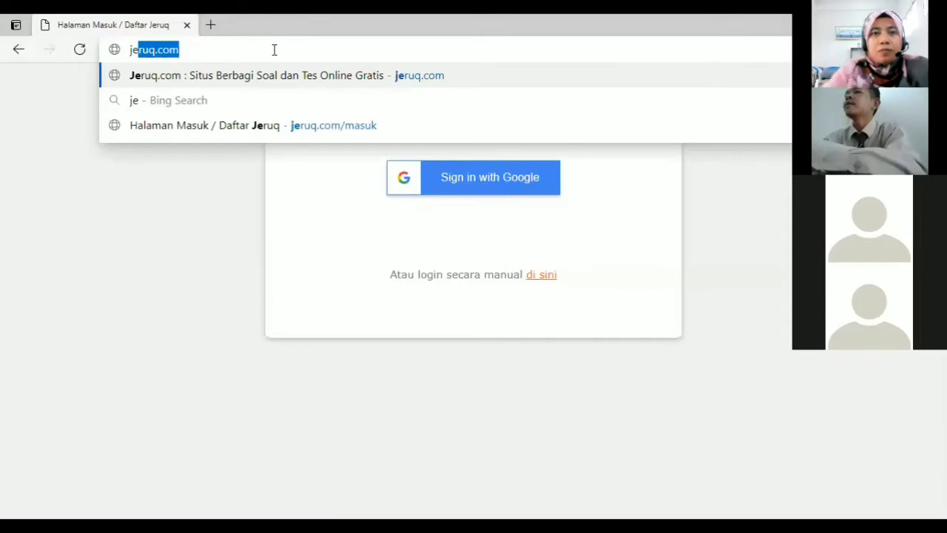
key("Return")
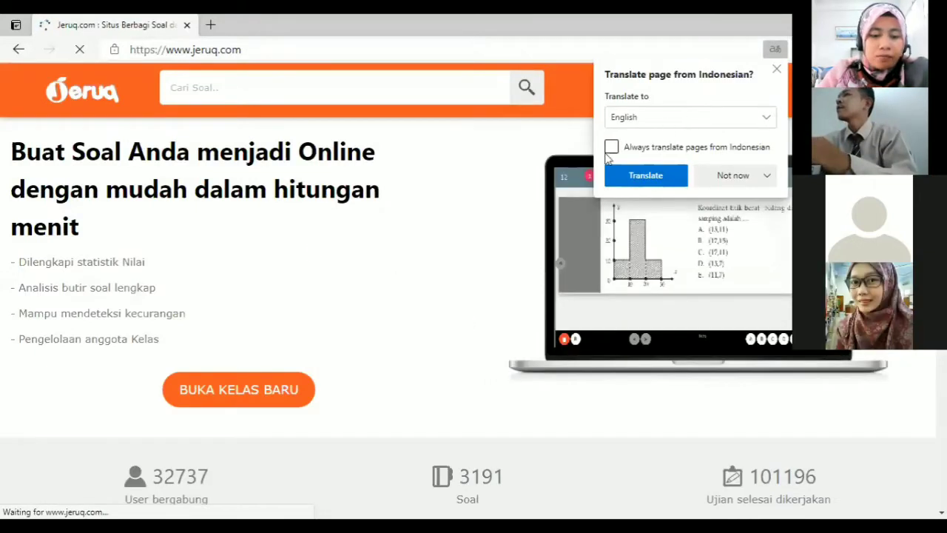
left_click(614, 117)
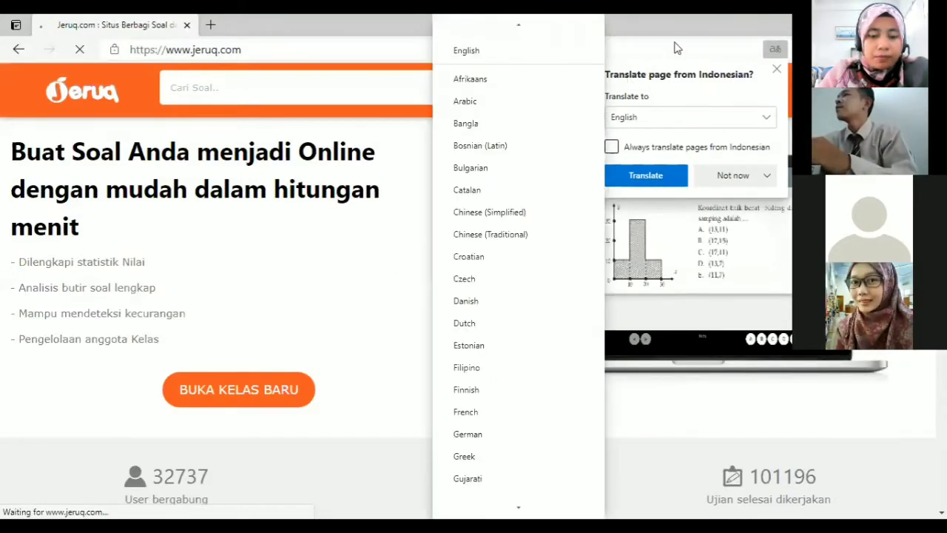
left_click(751, 175)
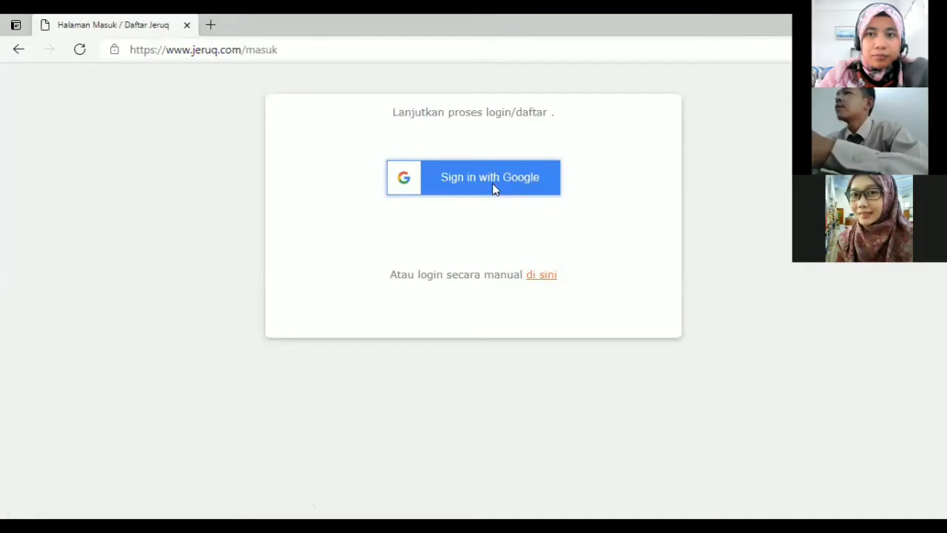
Try to sign in with Google from the login page and dismiss the browser's offer to save the password
left_click(453, 234)
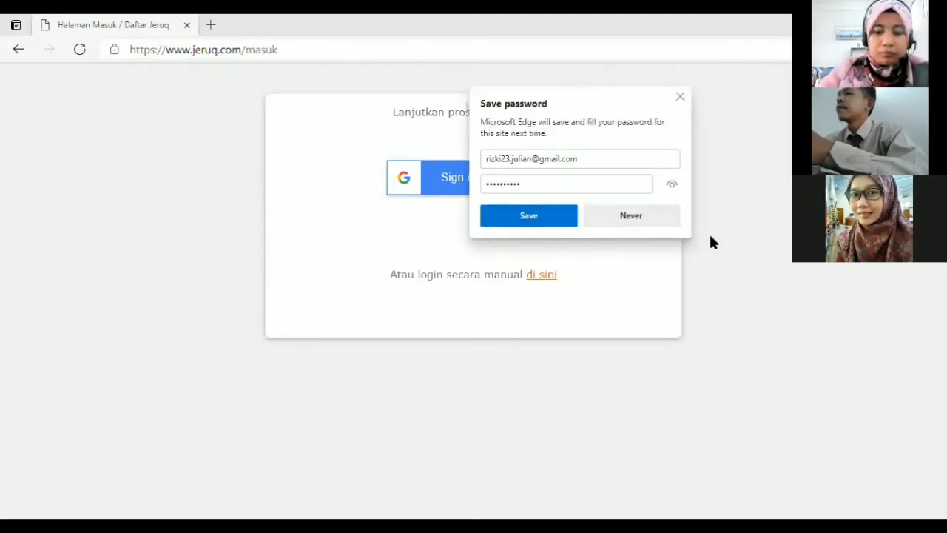
left_click(709, 237)
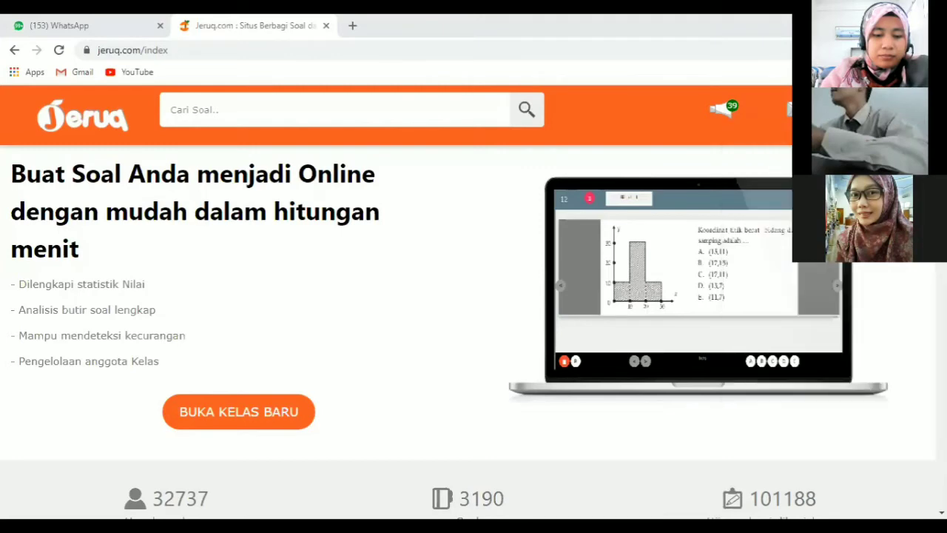
Log out of the Jeruq account in Chrome and sign back in with Google
mouse_move(790, 110)
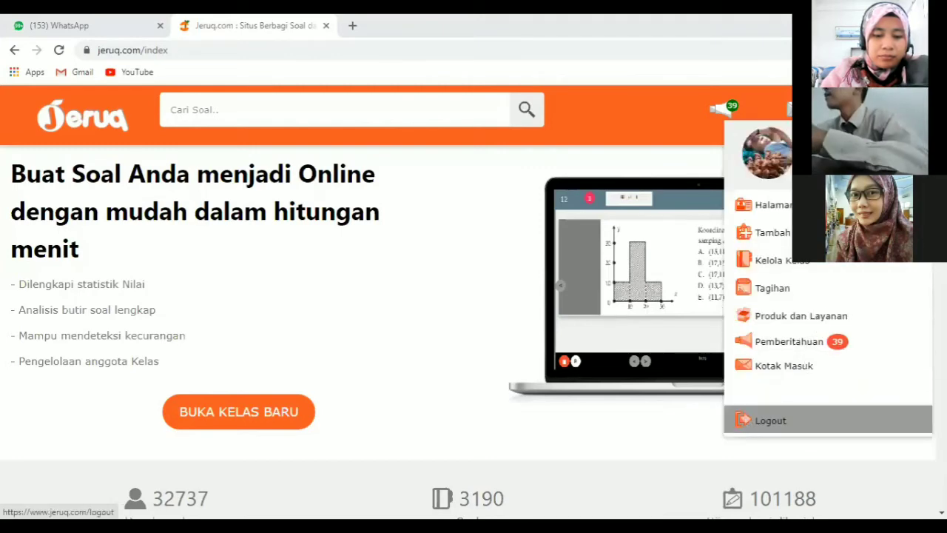
left_click(744, 419)
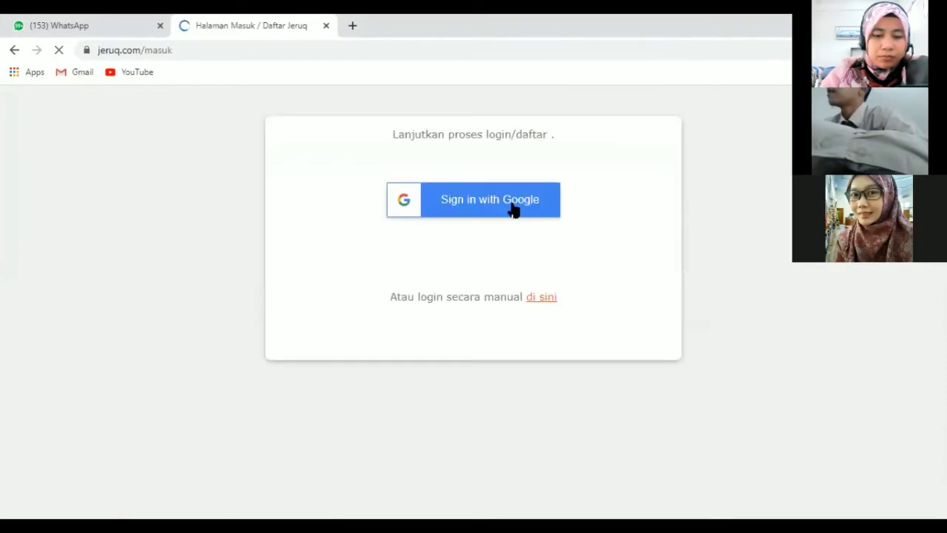
left_click(503, 211)
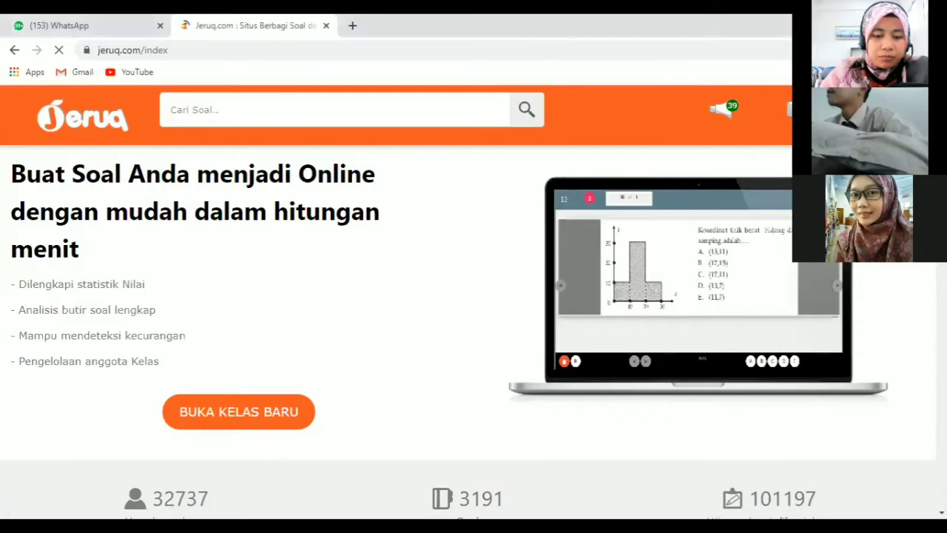
left_click(789, 109)
left_click(707, 131)
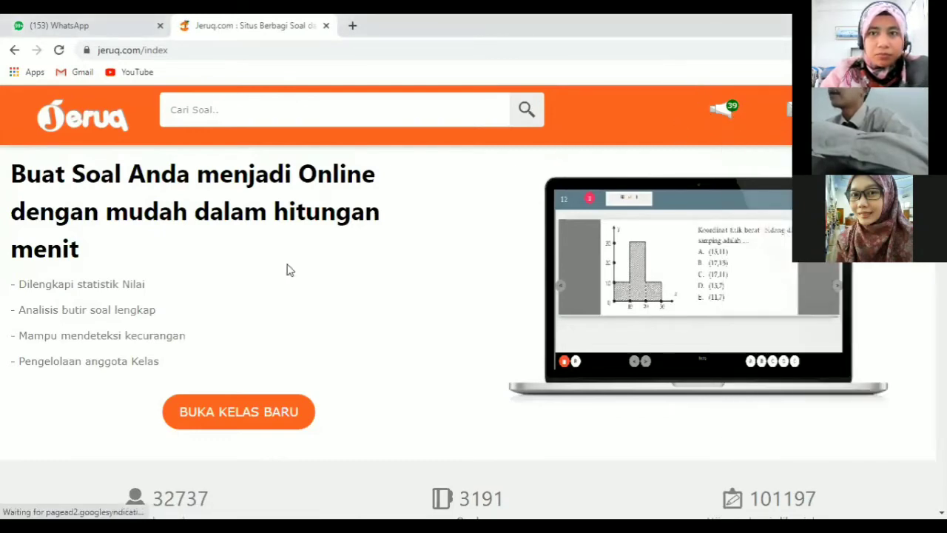
Open the class settings form from the home page and set the class name to "Kelas Matematika"
left_click(250, 414)
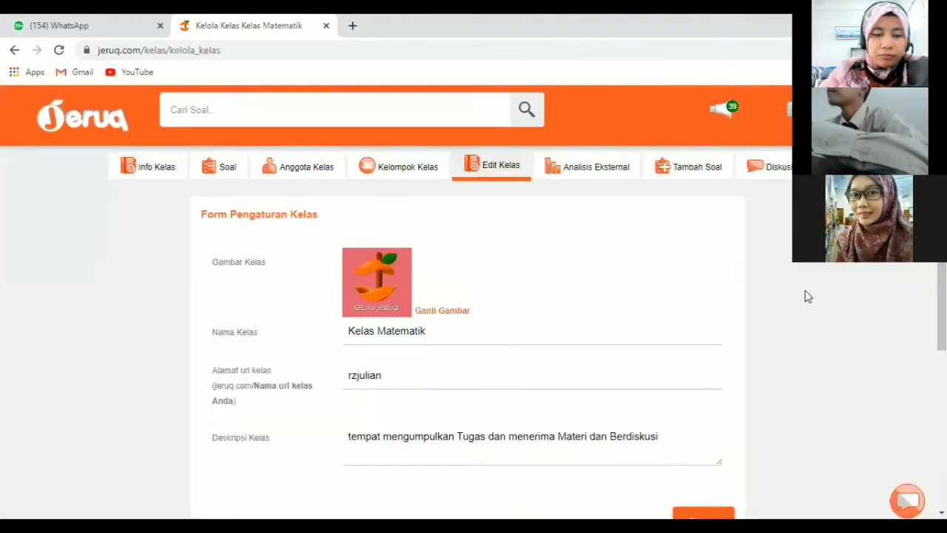
scroll(734, 246, "down", 2)
scroll(734, 246, "up", 1)
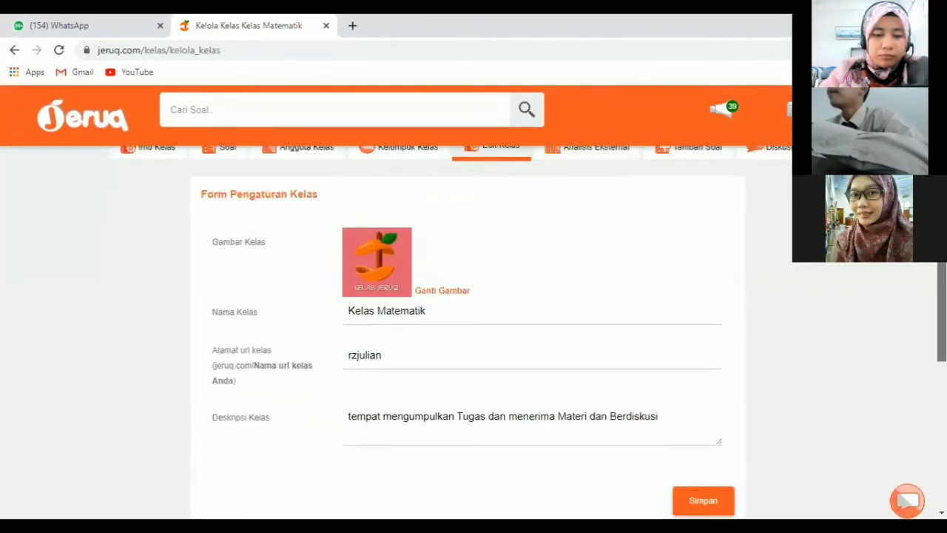
left_click_drag(448, 317, 303, 321)
type("Kela")
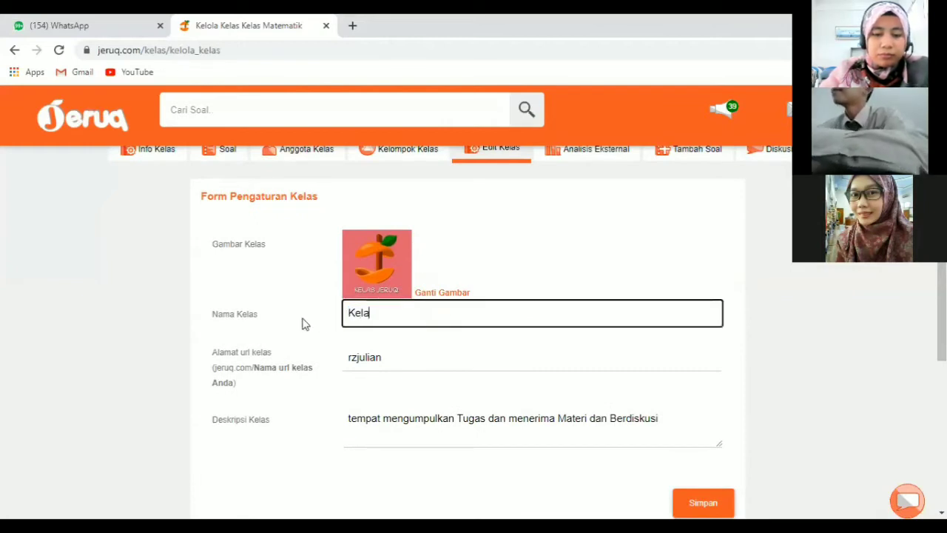
type("s Mata")
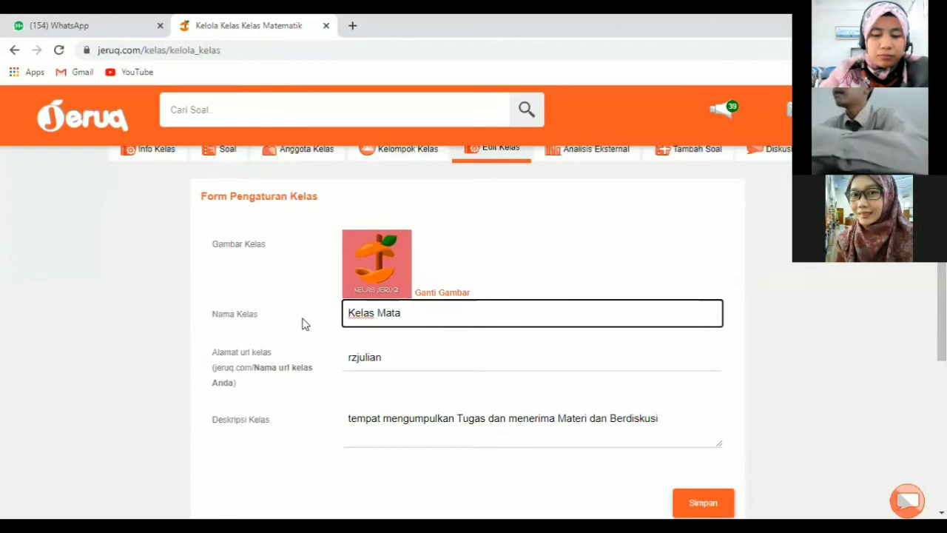
key("BackSpace")
type("ematika")
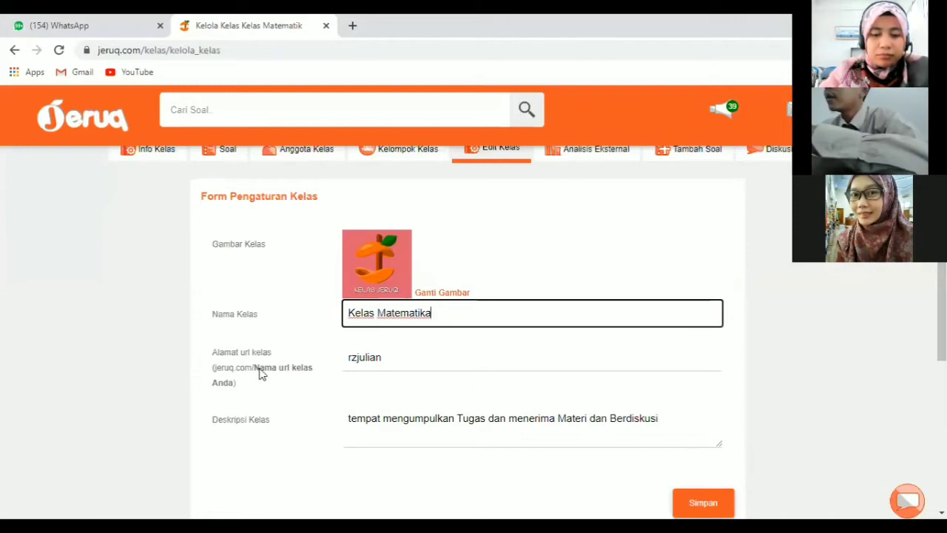
Replace the class URL name with the teacher's first name and save the class settings
double_click(386, 356)
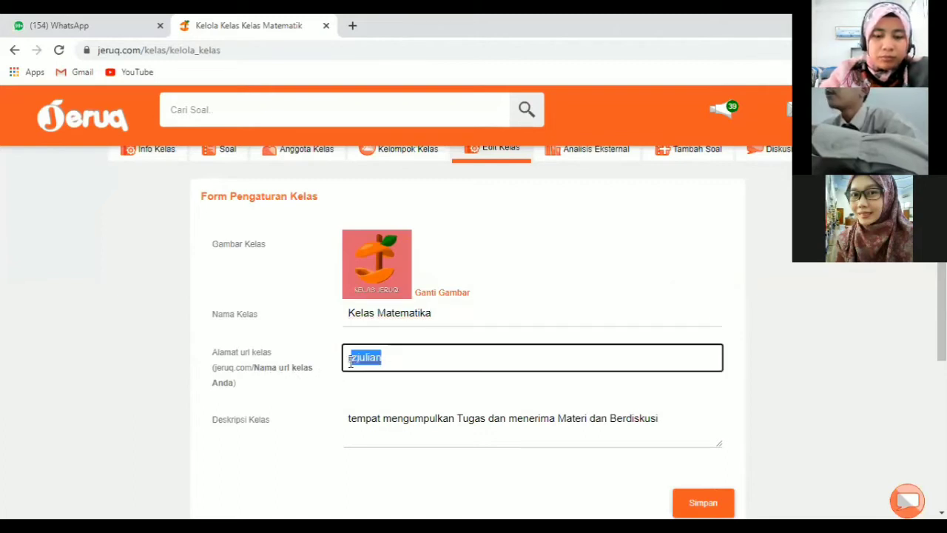
left_click(397, 359)
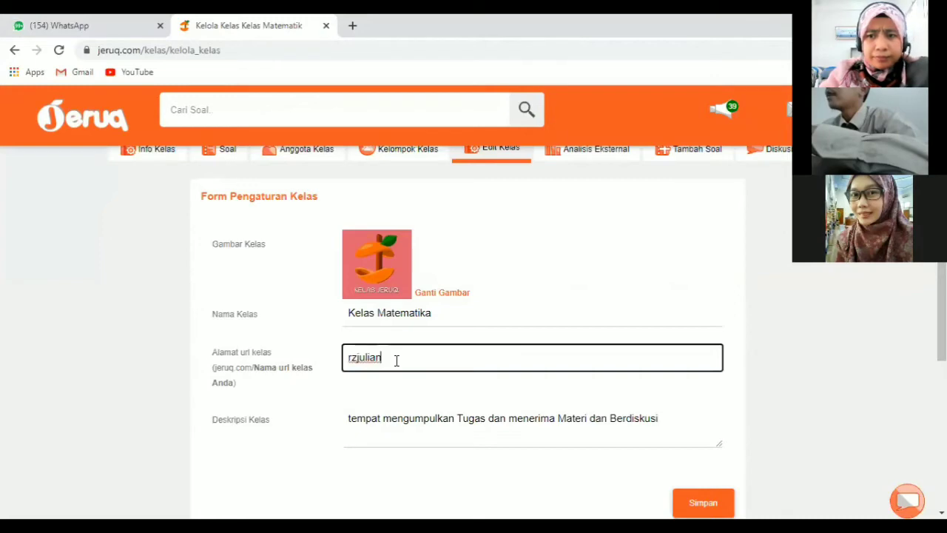
double_click(357, 360)
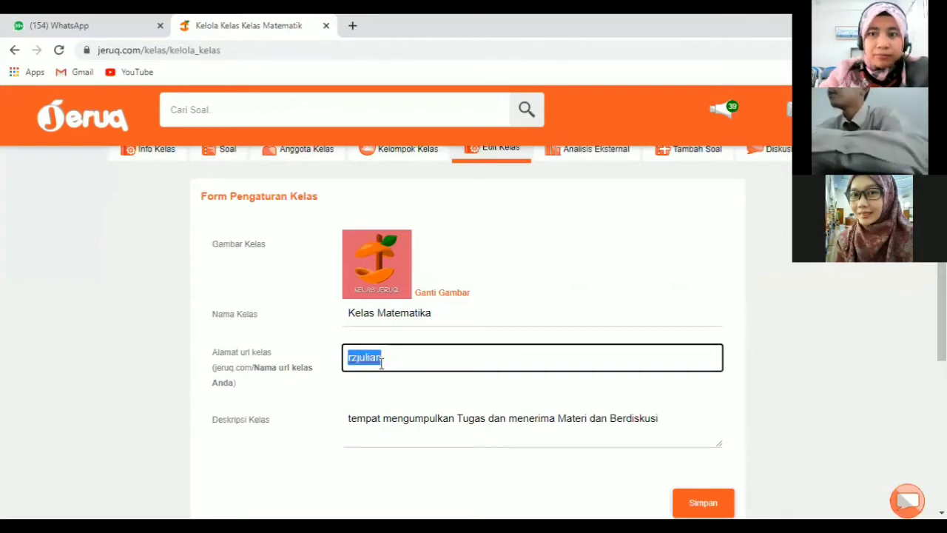
type("rizki")
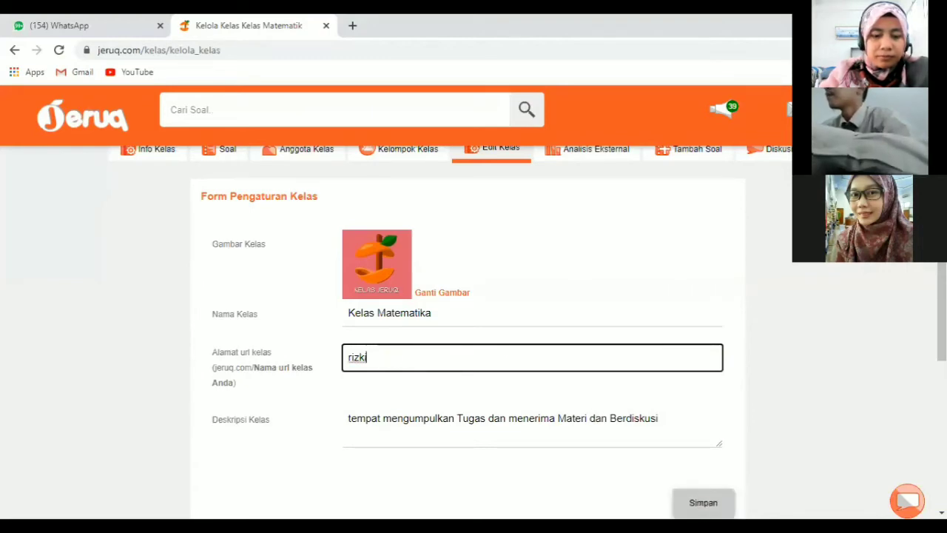
left_click(702, 506)
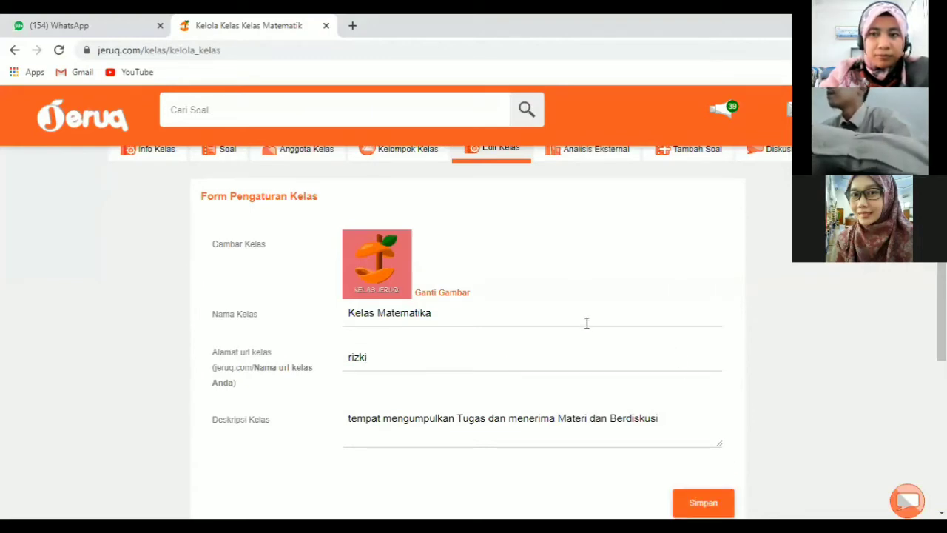
Review the class's Soal, Anggota Kelas and Kelompok Kelas pages, ending on the member list
left_click(196, 157)
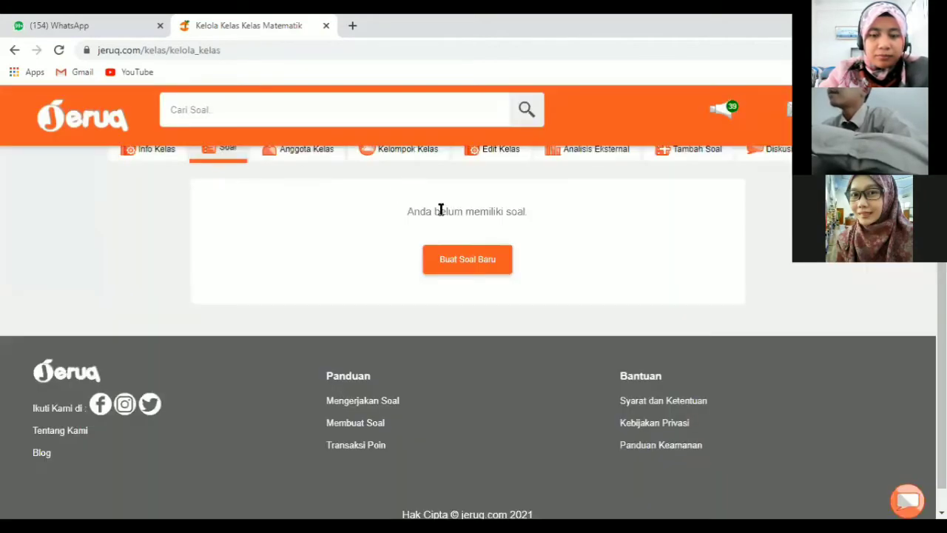
scroll(704, 274, "up", 1)
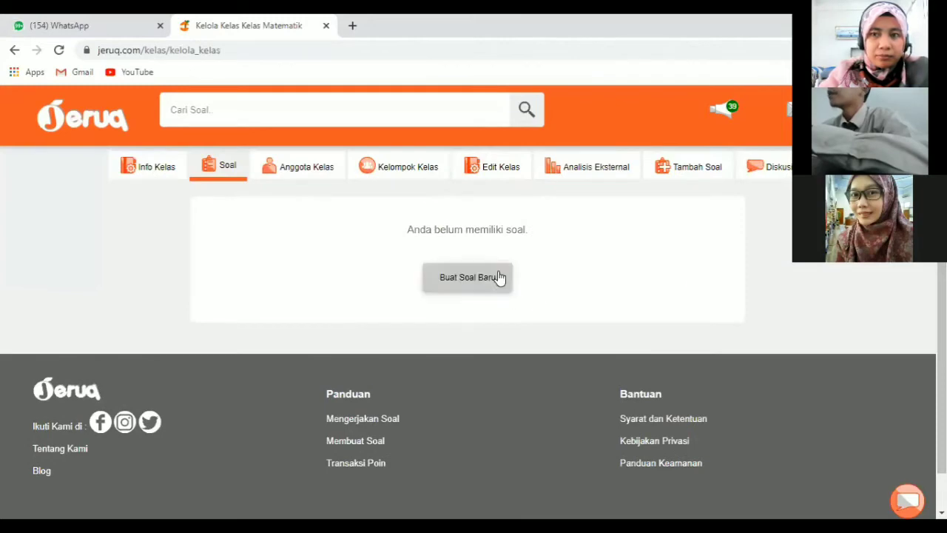
left_click(319, 176)
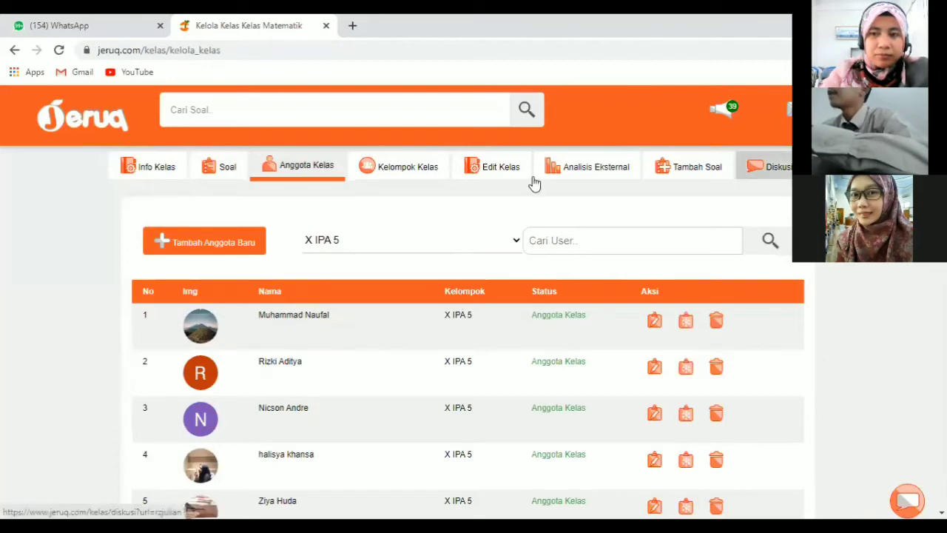
left_click(400, 173)
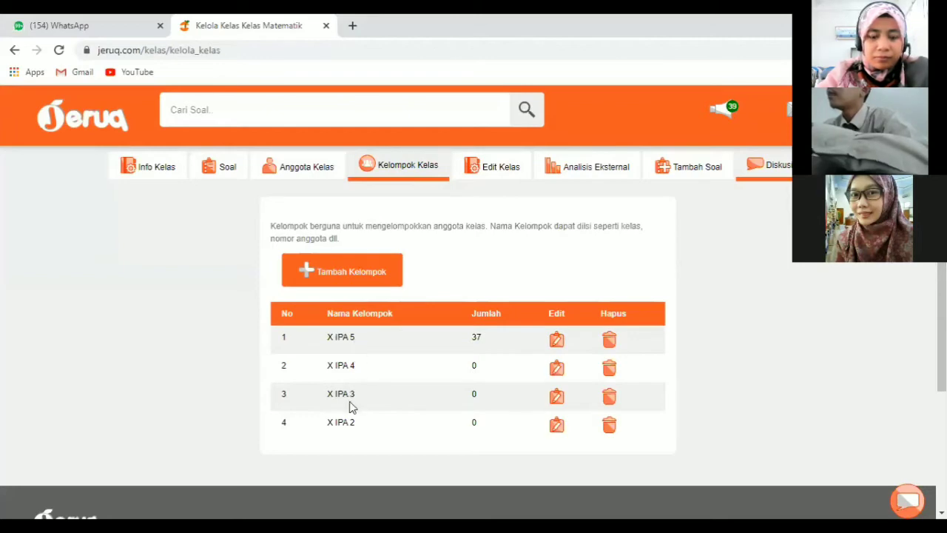
left_click(274, 177)
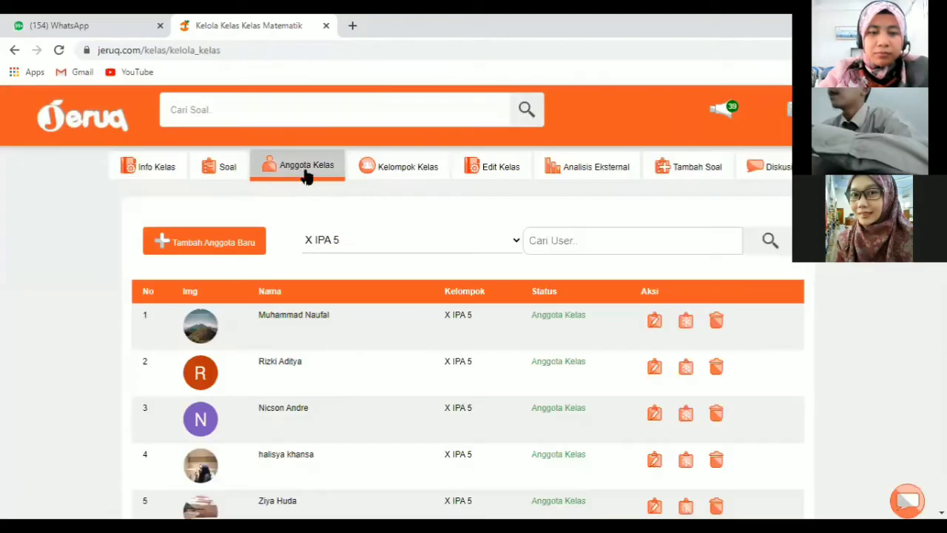
Open the class information page and copy the full class address for sharing
left_click(165, 172)
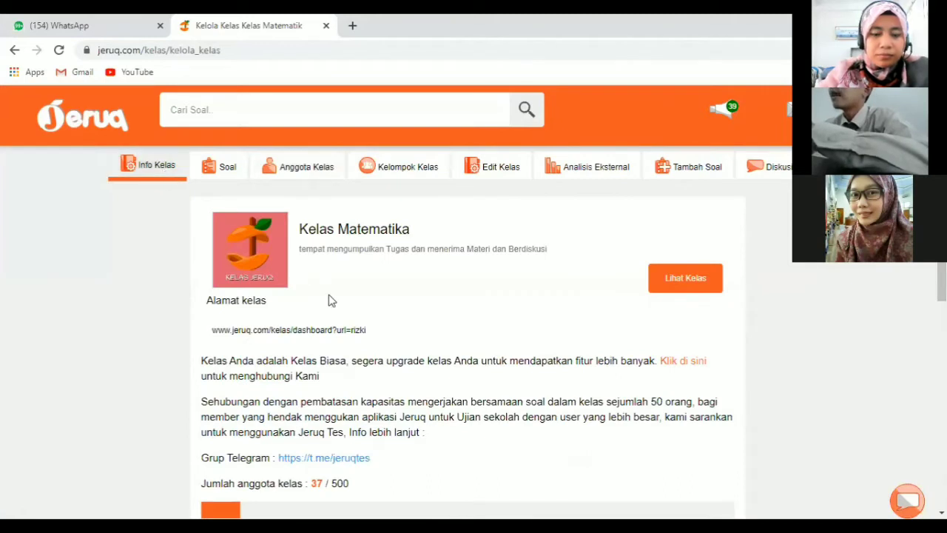
left_click(373, 332)
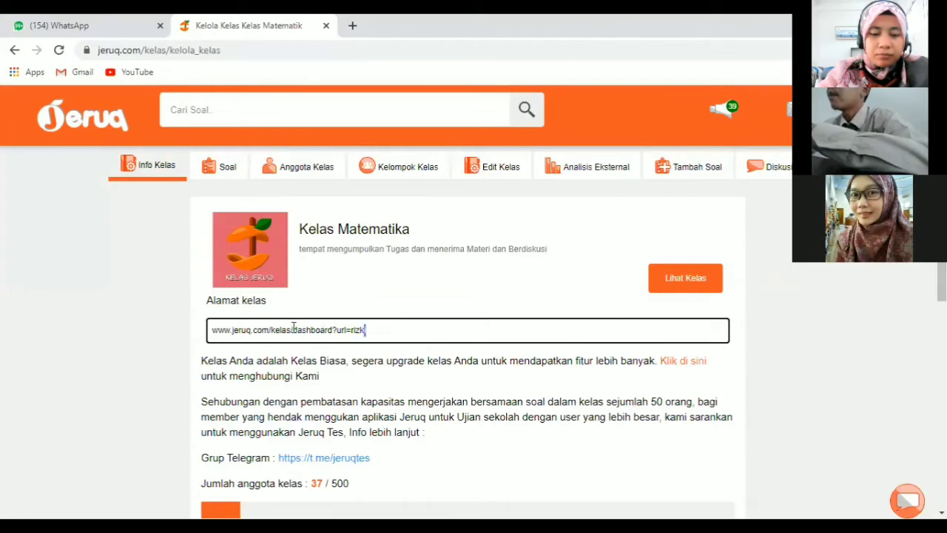
left_click_drag(293, 327, 220, 330)
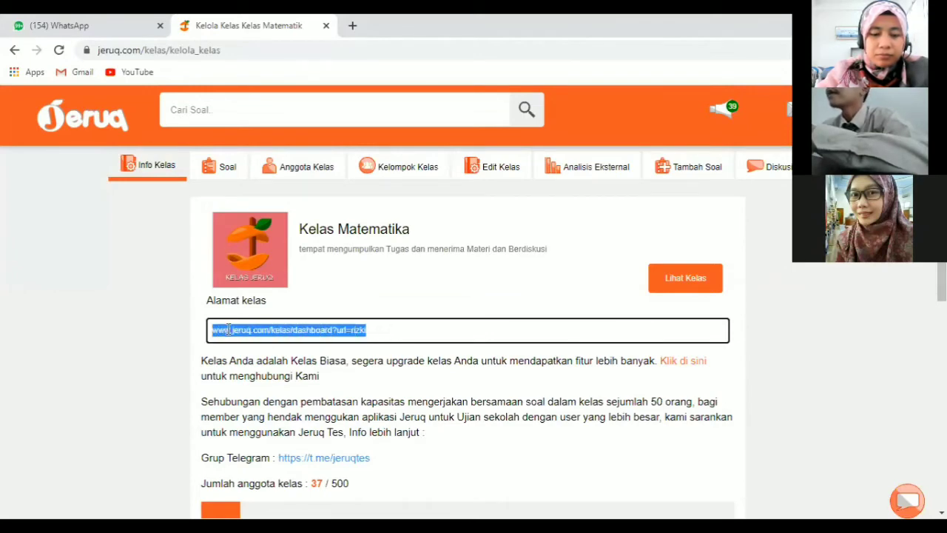
right_click(229, 330)
left_click(239, 338)
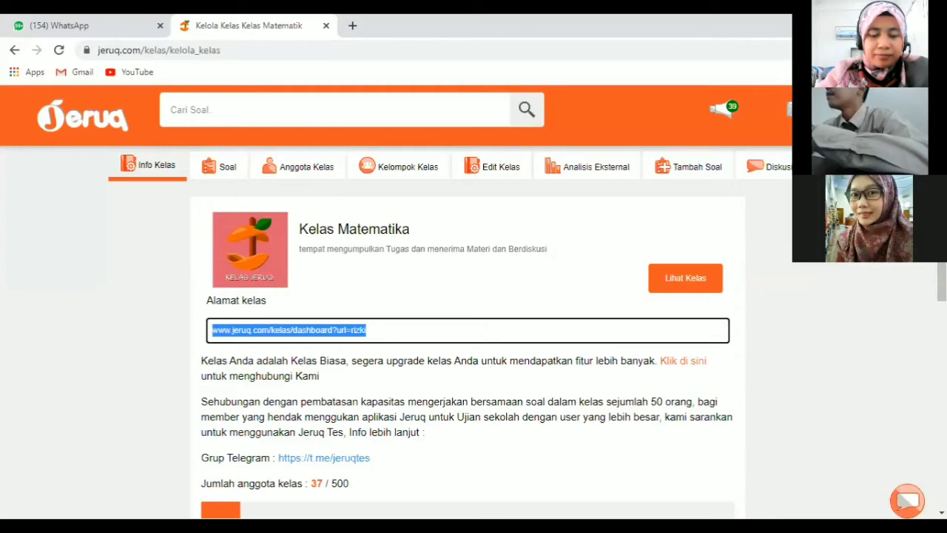
key("alt+Tab")
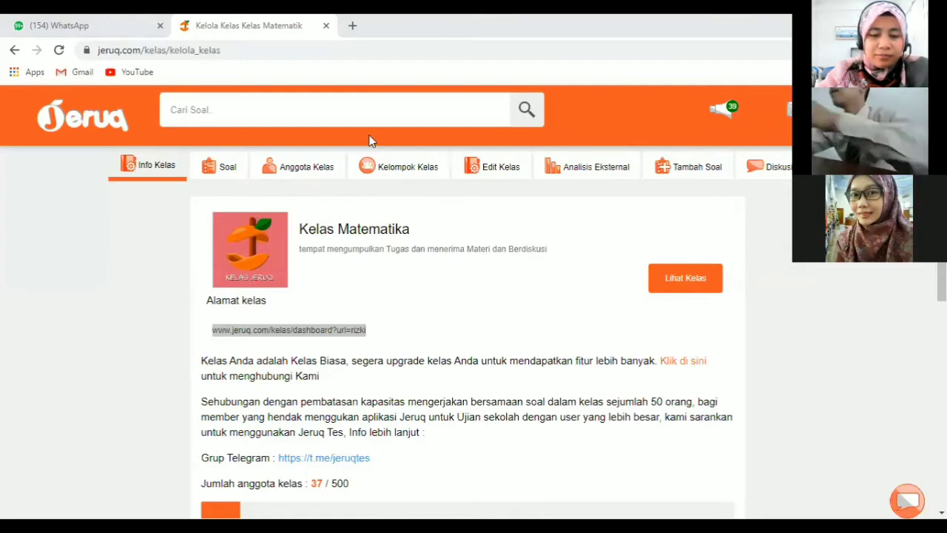
View the Anggota Kelas page again and return to the class information page
left_click(293, 176)
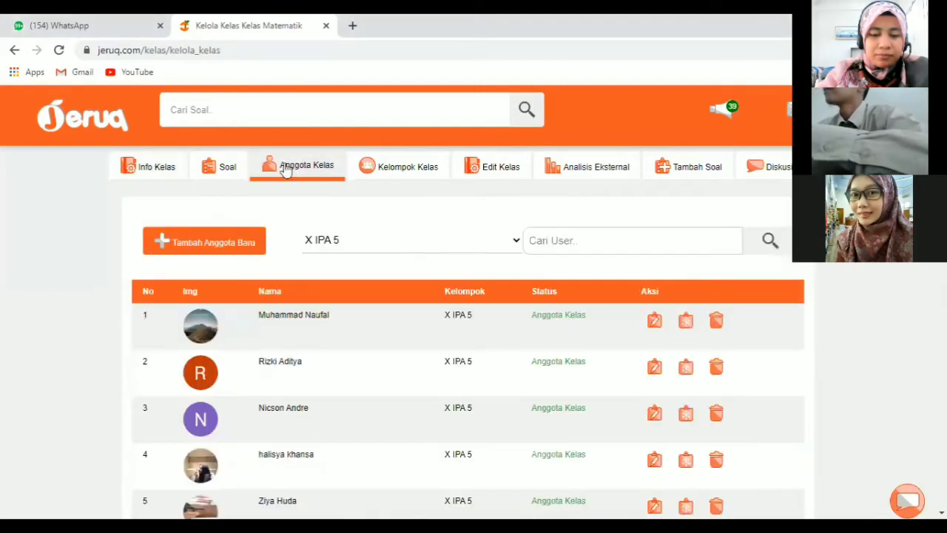
left_click(210, 172)
left_click(178, 177)
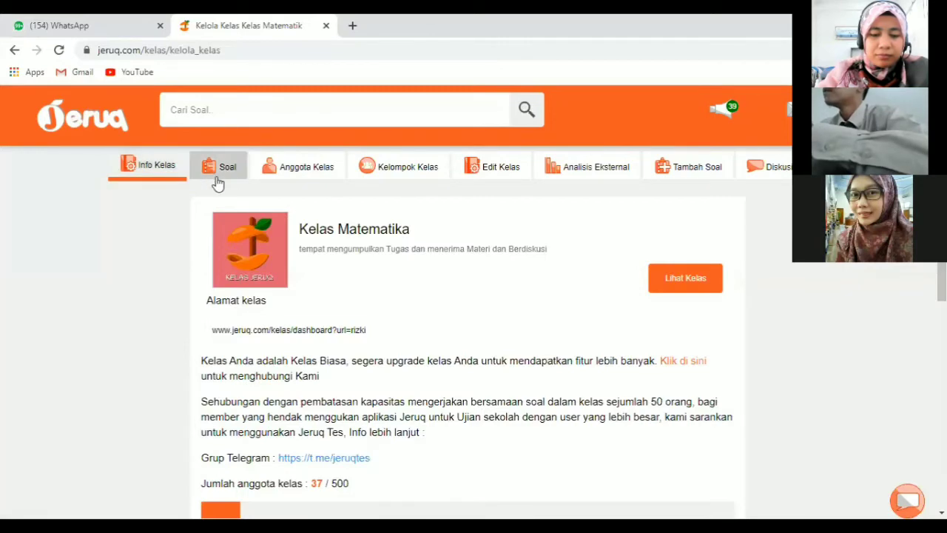
View the Anggota Kelas and Edit Kelas pages, ending on the Kelompok Kelas page
left_click(289, 170)
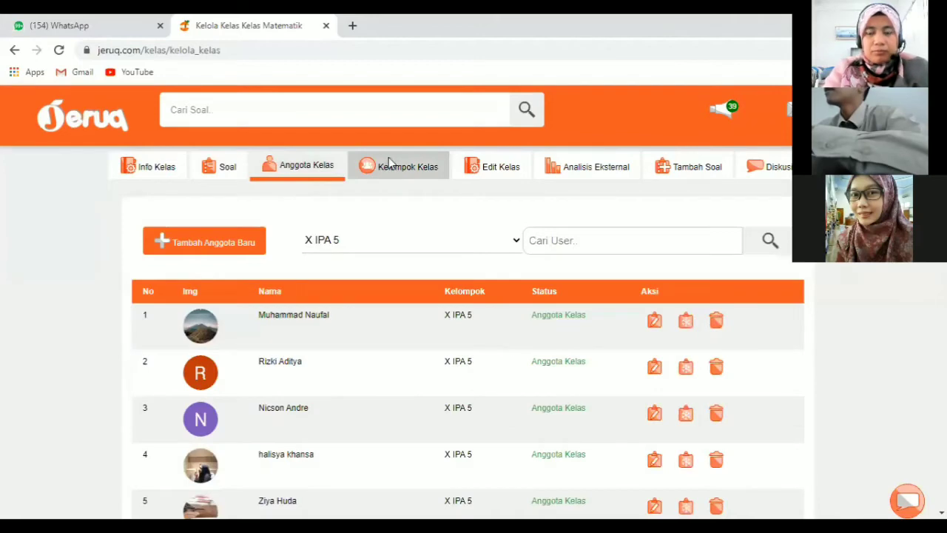
left_click(429, 170)
left_click(495, 169)
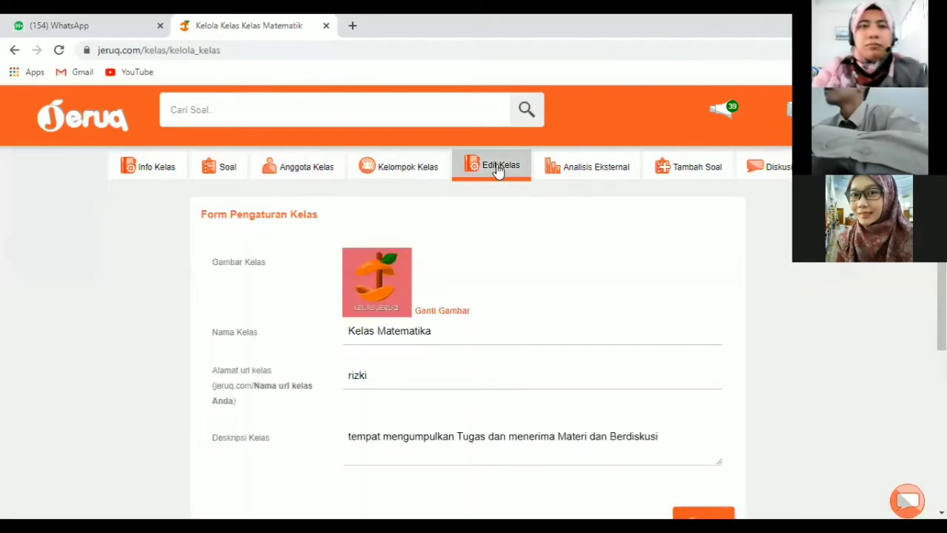
left_click(399, 169)
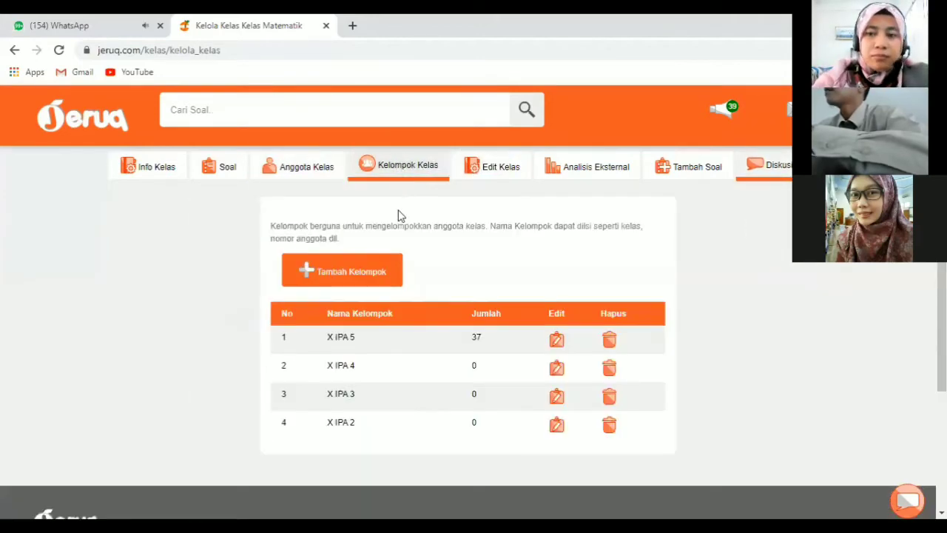
Add a new class group named XI IPA 5
left_click(352, 279)
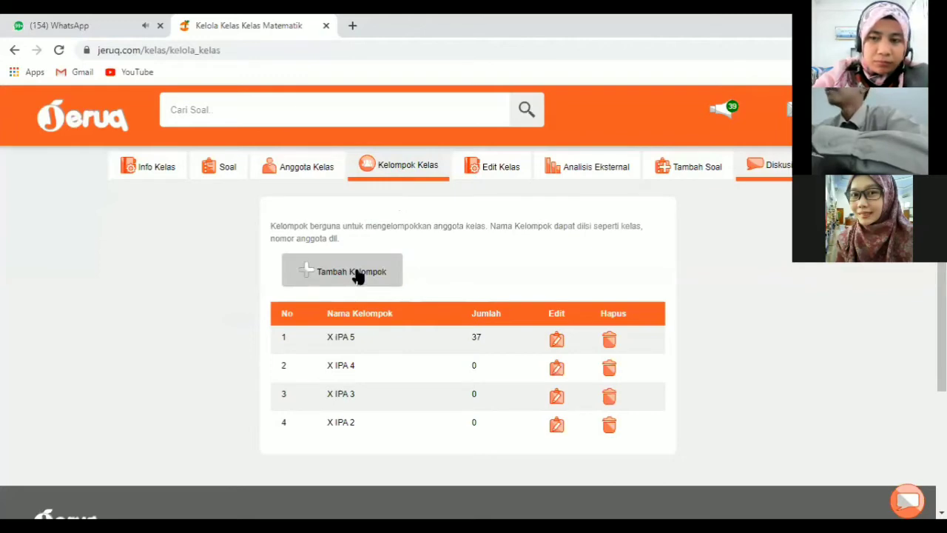
left_click(357, 271)
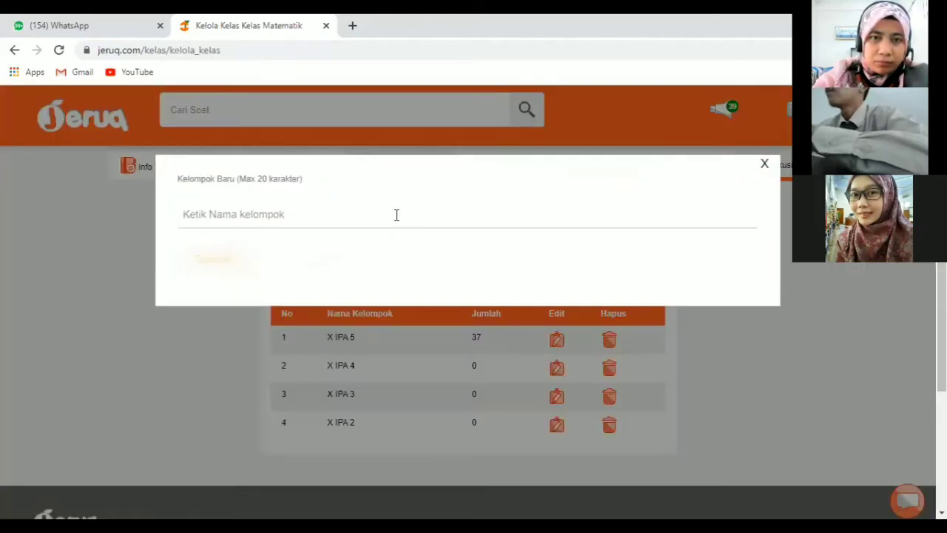
left_click(396, 214)
type("Kelas")
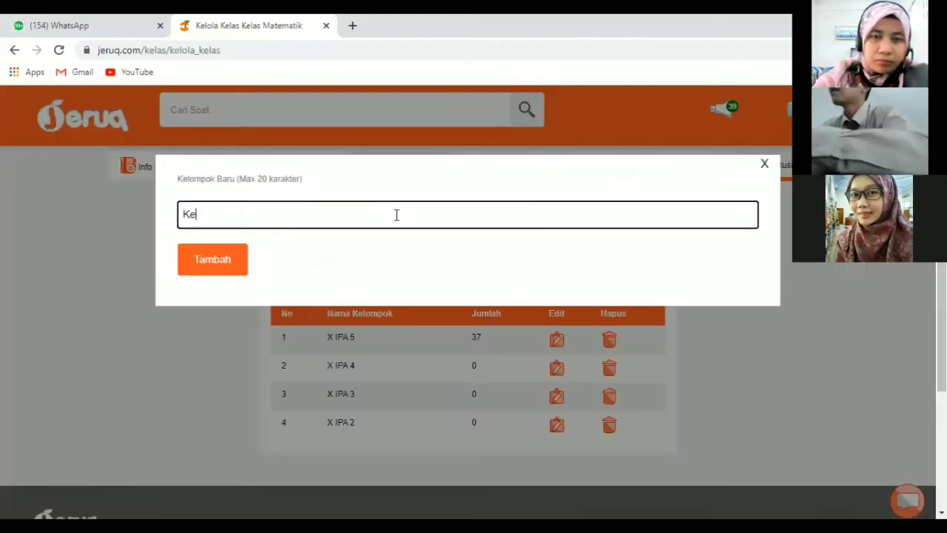
key("BackSpace")
key("BackSpace")
key("BackSpace")
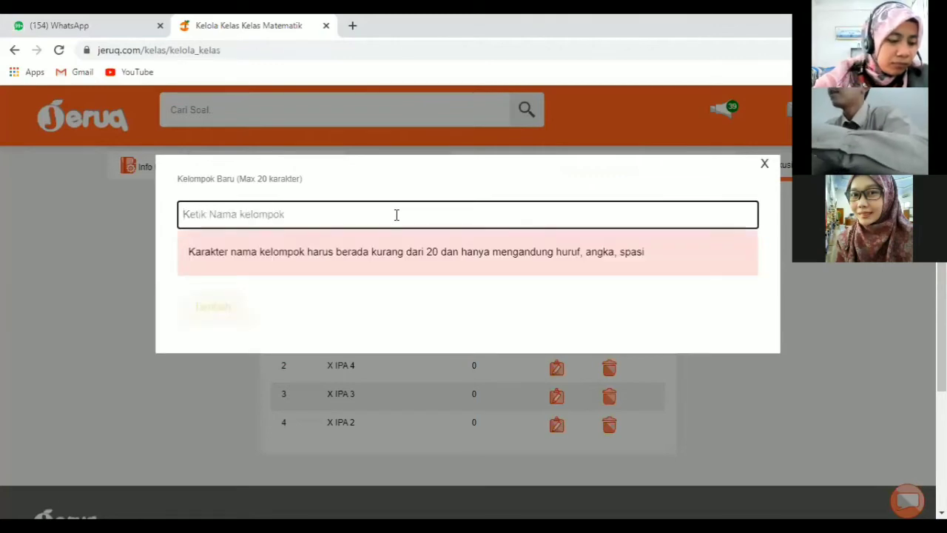
type("XI IPA 5")
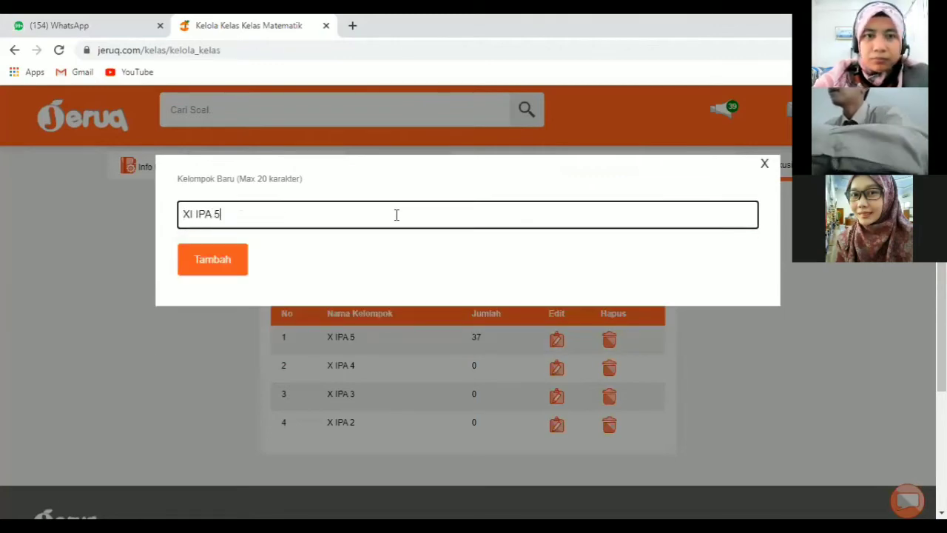
left_click(238, 261)
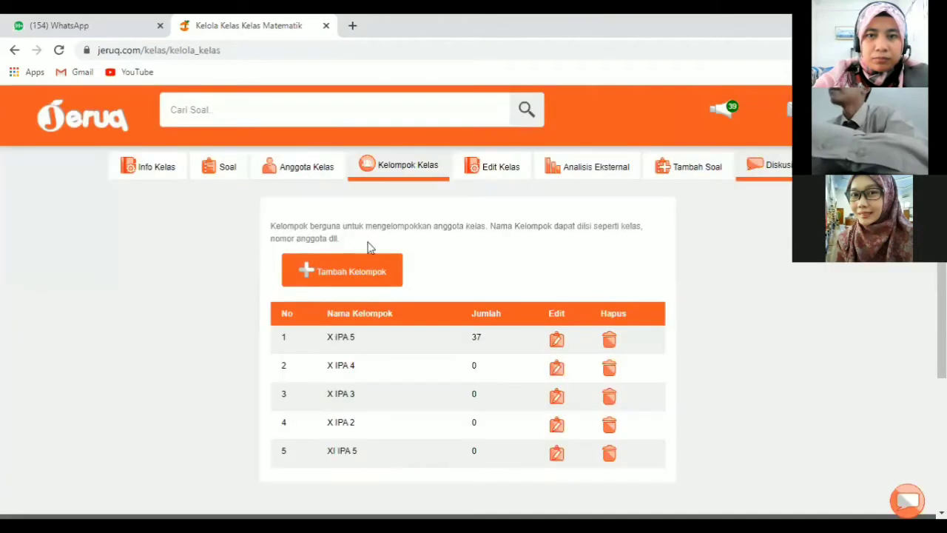
Add another class group named XI IPA 4 and check the group list
left_click(363, 270)
left_click(365, 222)
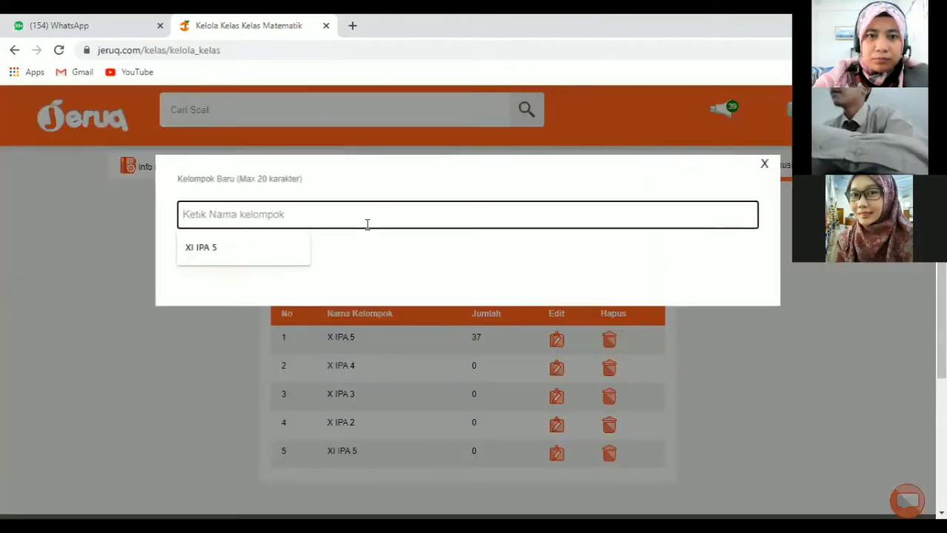
type("XI IPA 4")
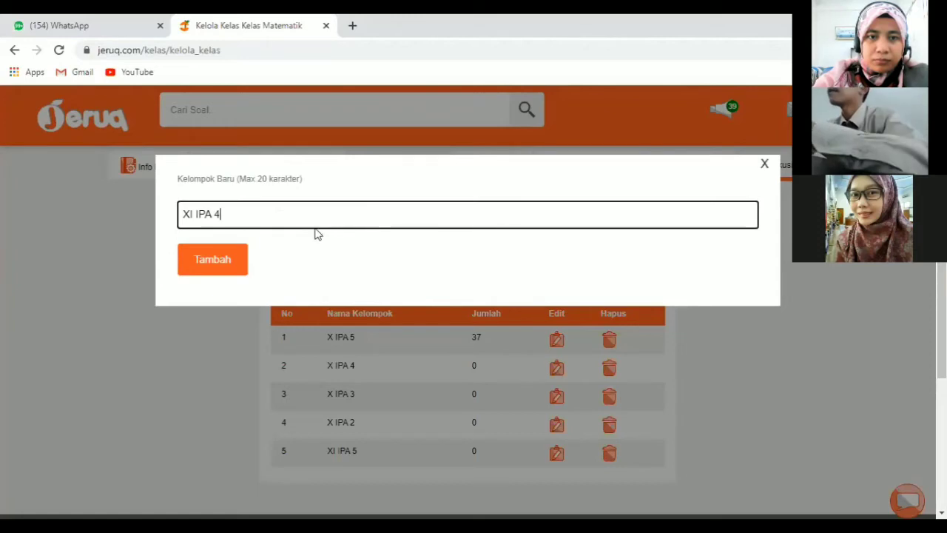
left_click(223, 260)
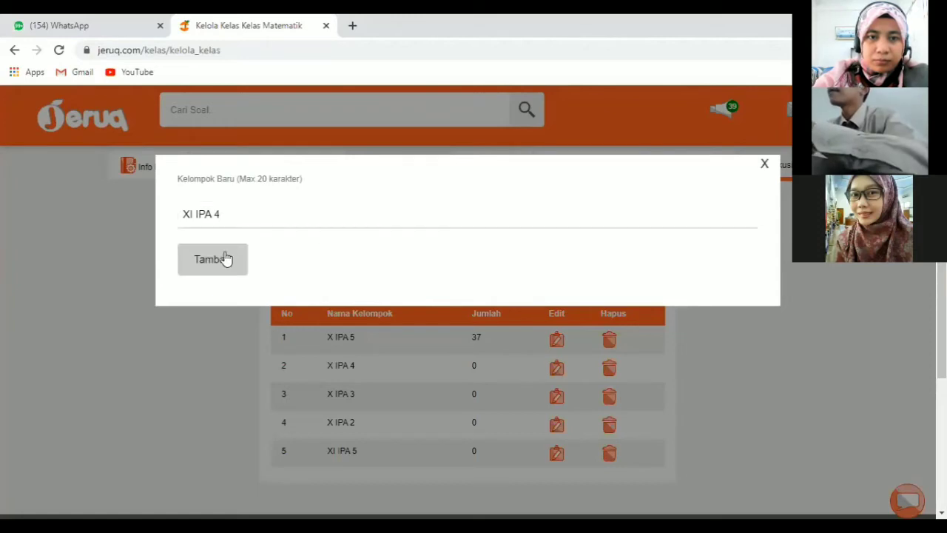
scroll(720, 271, "down", 1)
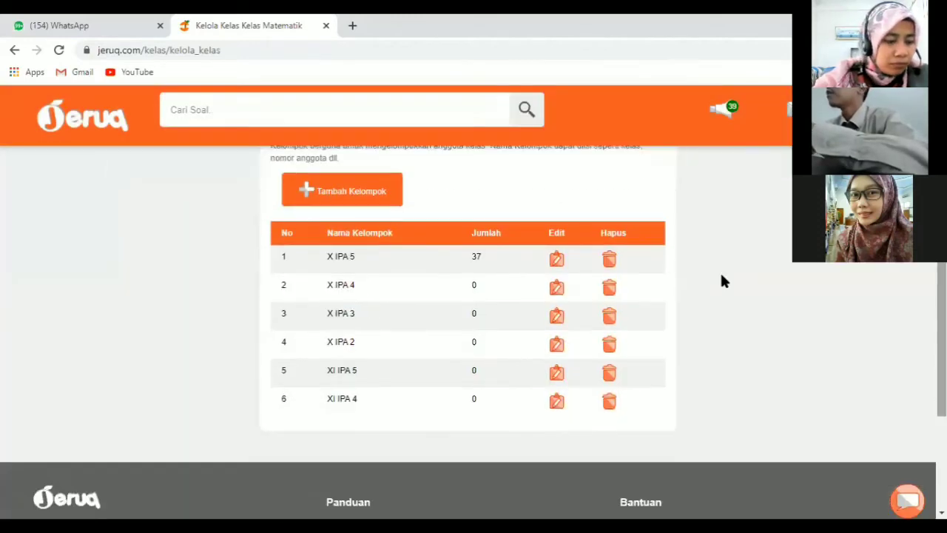
scroll(603, 232, "up", 1)
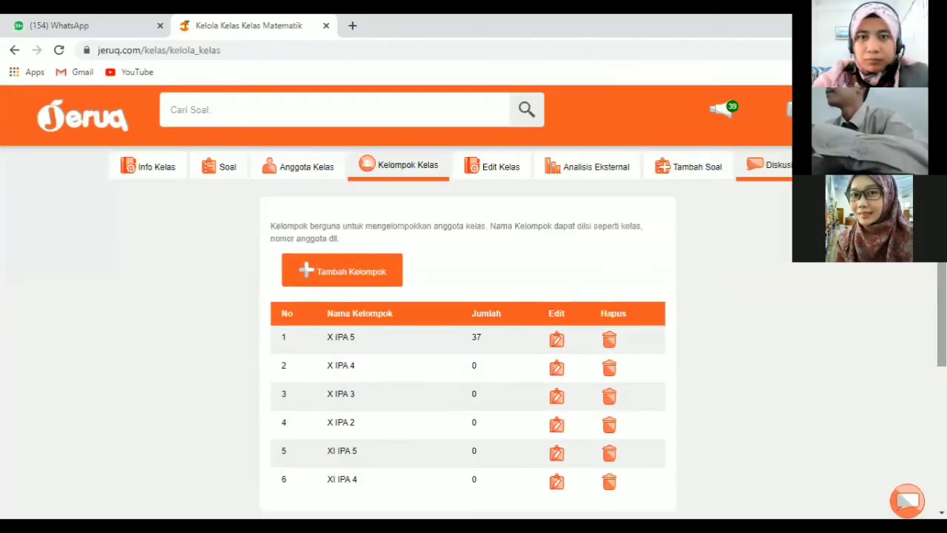
Start a new question set named Matematika in the category Soal Matematika dan IPA (Fisika, Kimia, Biologi, Sains dll)
left_click(715, 105)
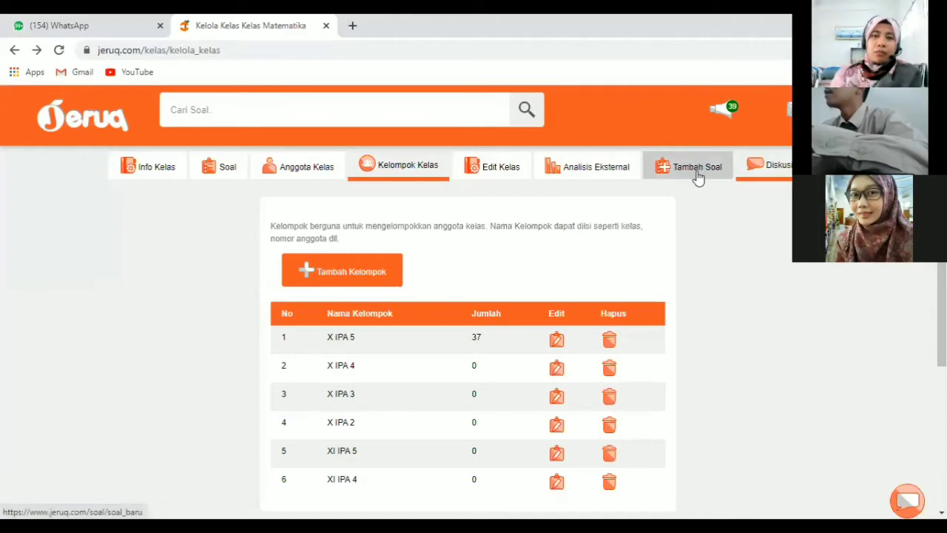
left_click(671, 178)
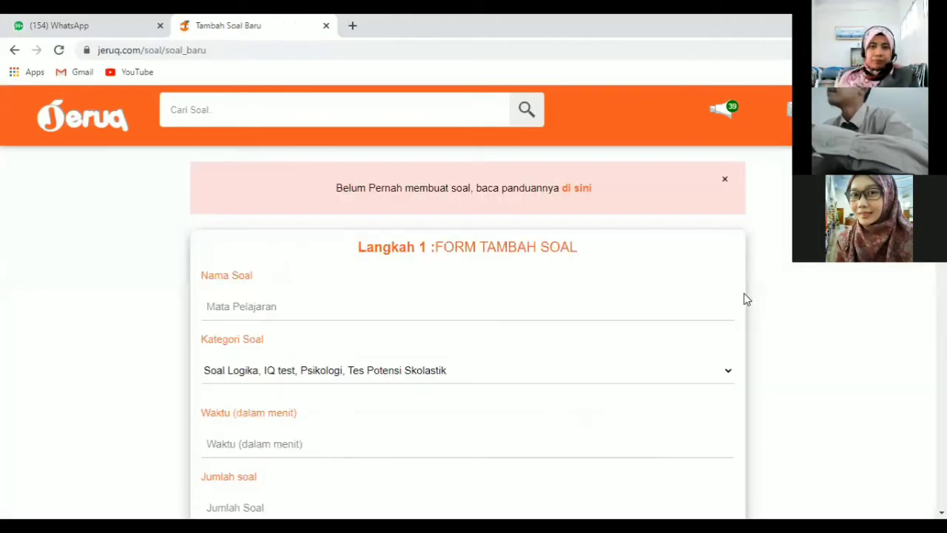
scroll(656, 253, "down", 1)
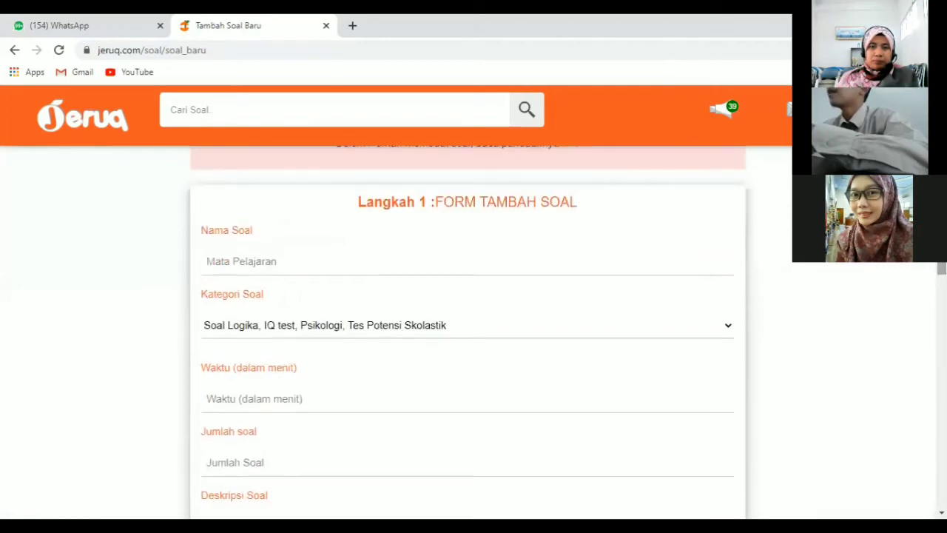
left_click(298, 267)
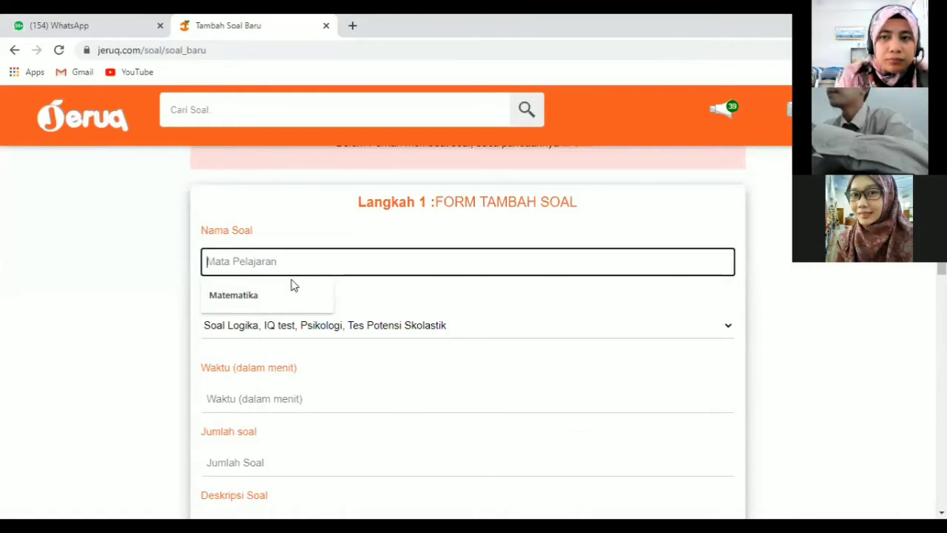
left_click(281, 293)
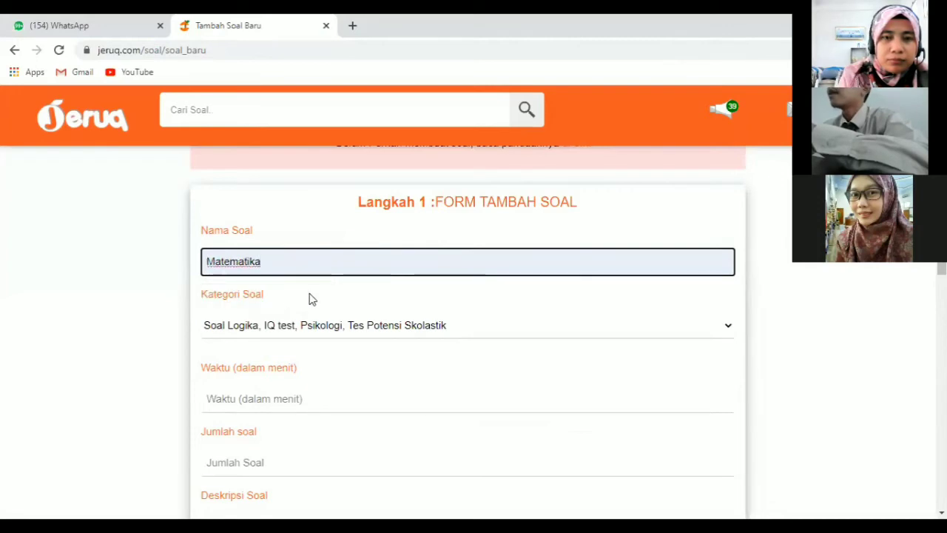
left_click(424, 333)
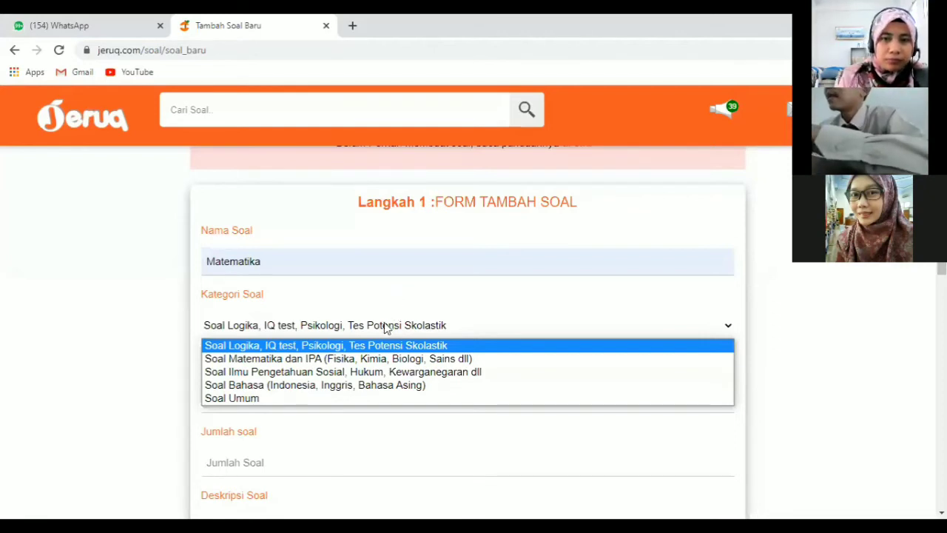
left_click(361, 359)
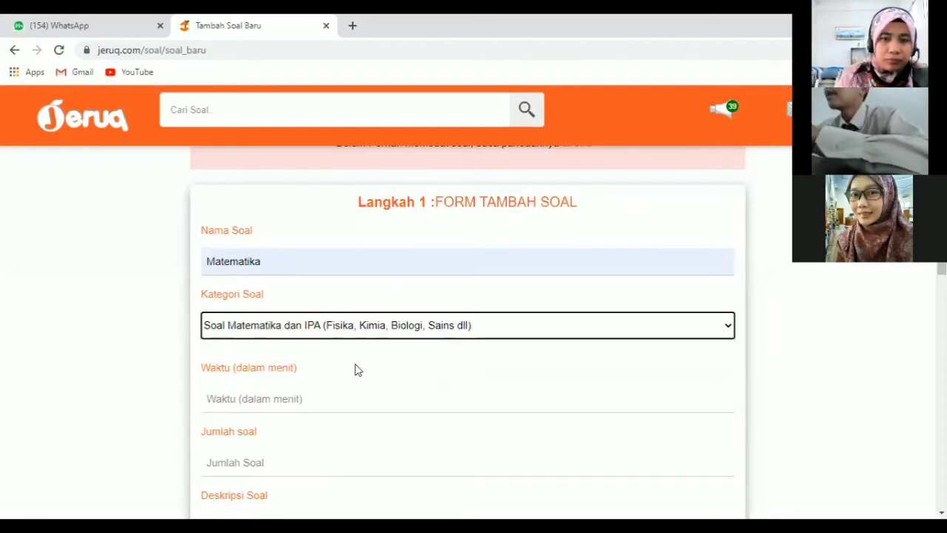
Set the question set's time limit to 30 minutes and its number of questions to 5
left_click(333, 400)
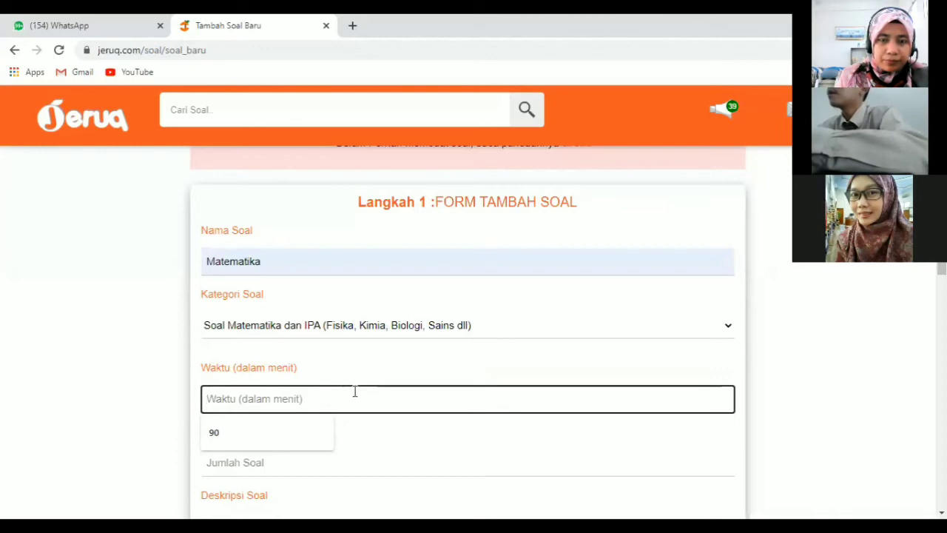
type("30")
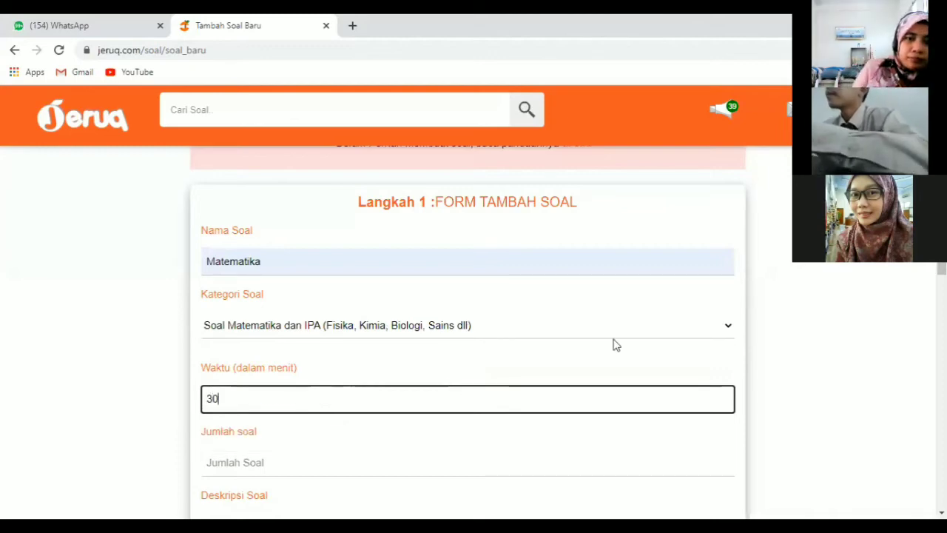
scroll(661, 309, "down", 3)
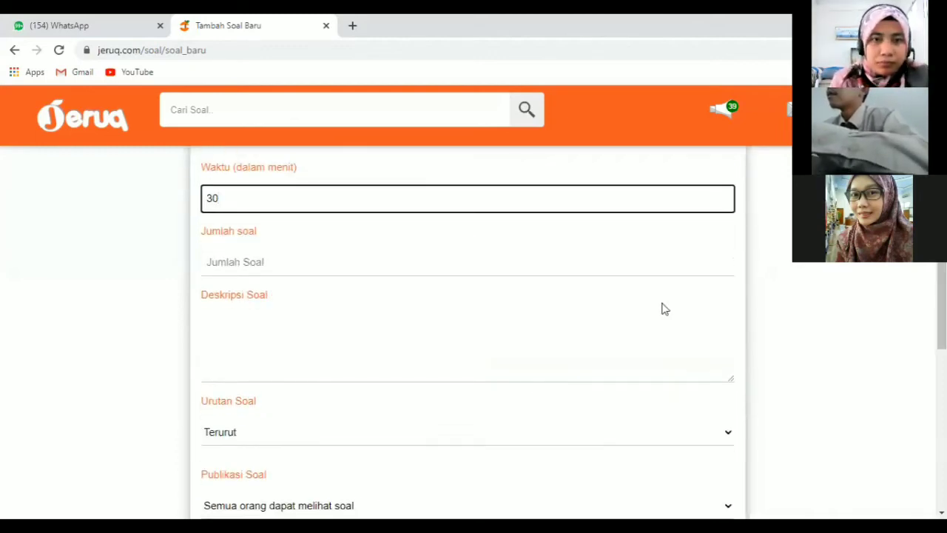
left_click(312, 268)
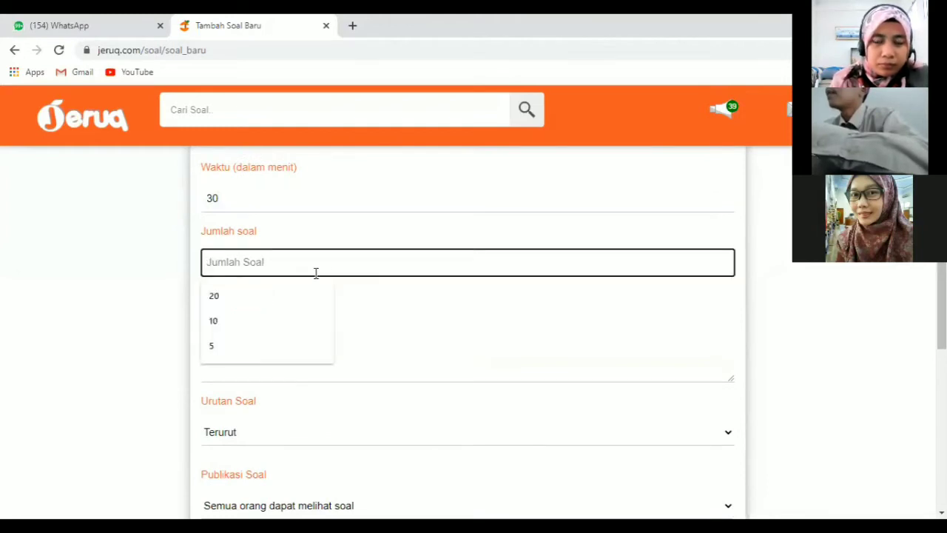
left_click(250, 342)
Describe the question set as Ulangan Harian and set the question order to Acak
left_click(264, 355)
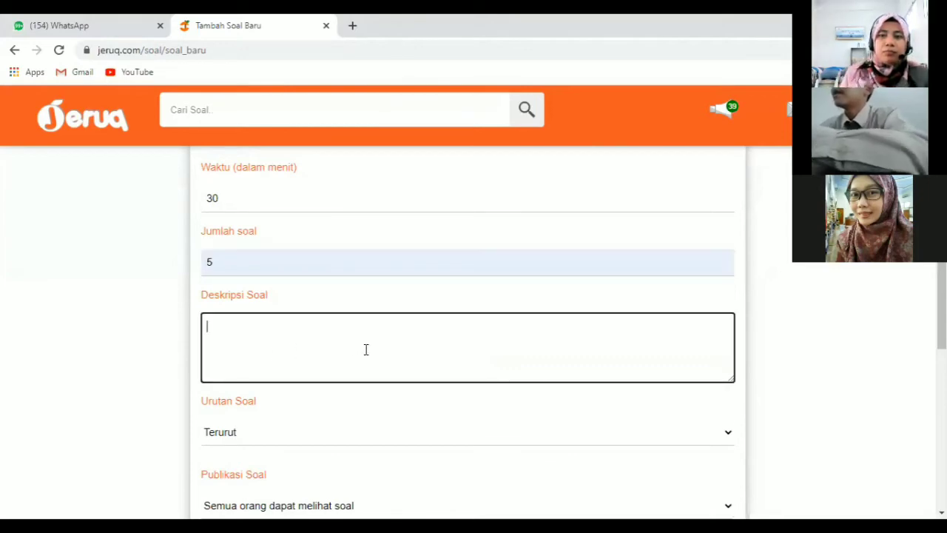
type("Ulangan ")
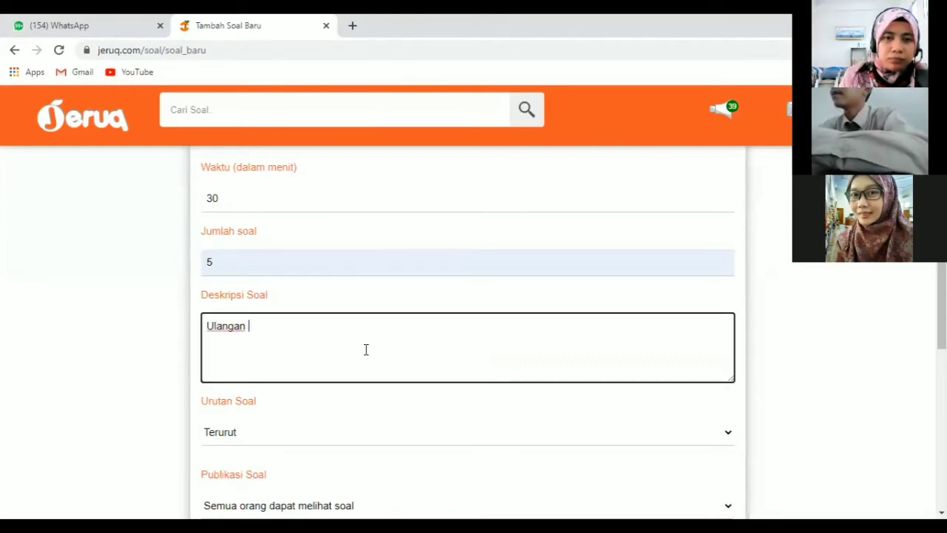
type("Harian")
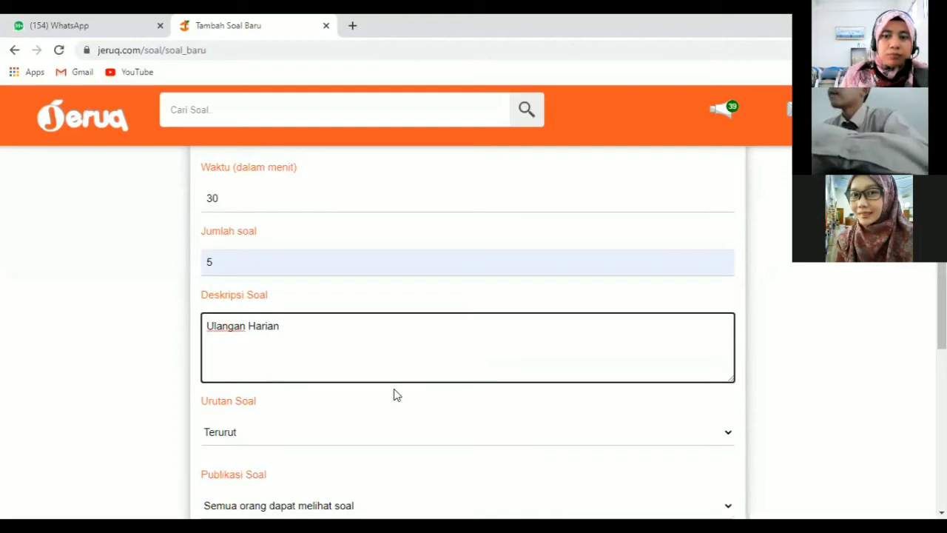
scroll(694, 396, "down", 2)
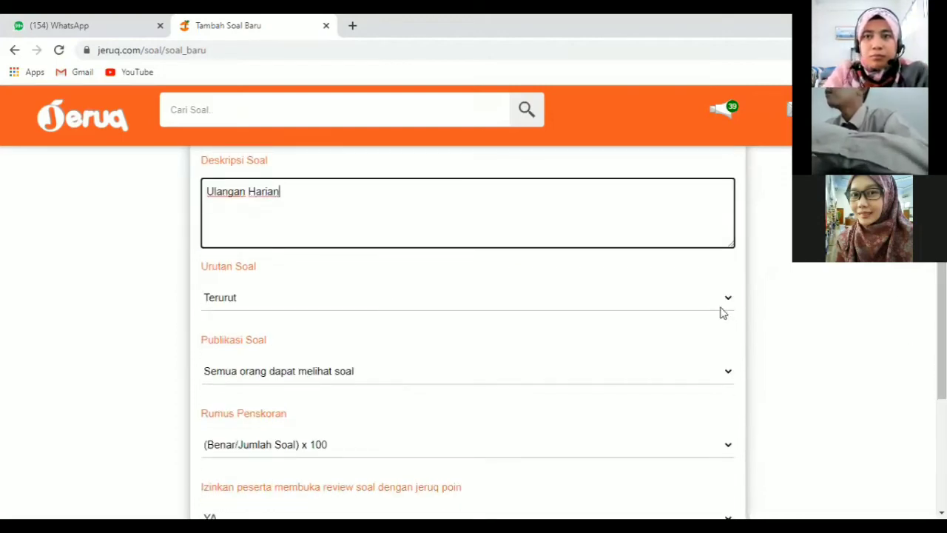
left_click(723, 304)
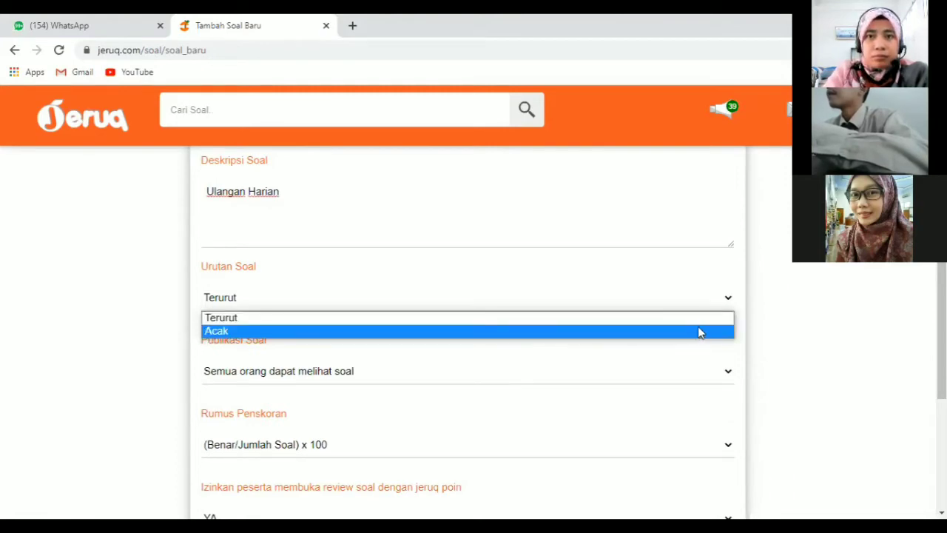
left_click(698, 330)
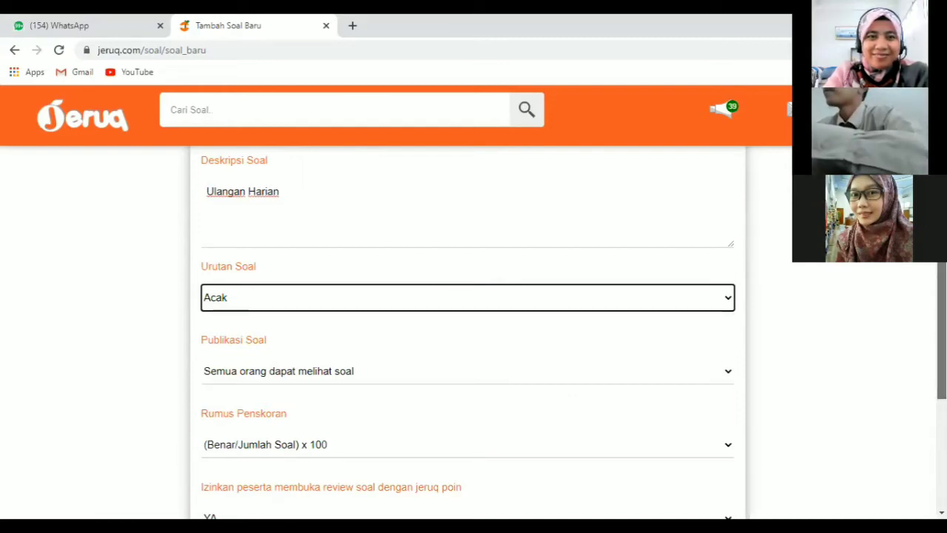
Set the publication to Hanya Anggota kelas yang dapat melihat soal and keep the scoring formula (Benar/Jumlah Soal) x 100
scroll(467, 333, "down", 2)
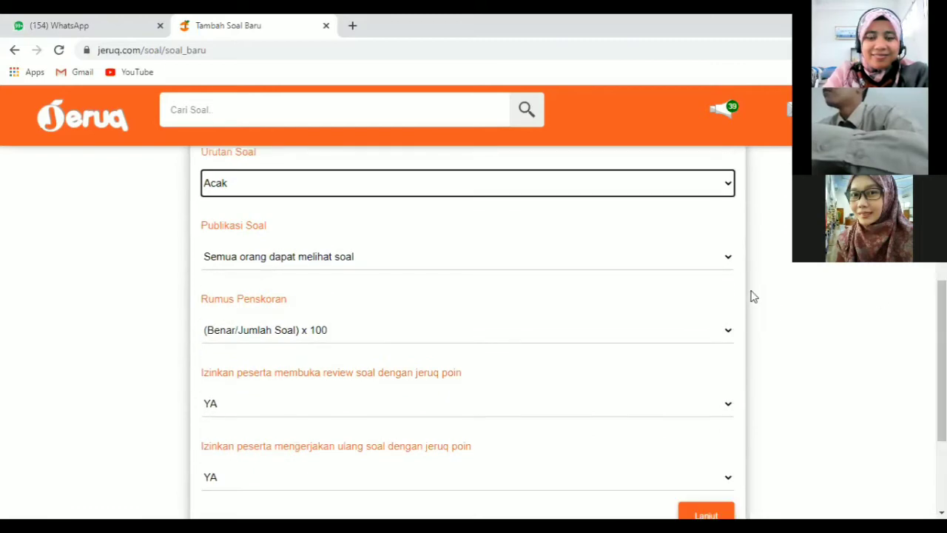
left_click(708, 265)
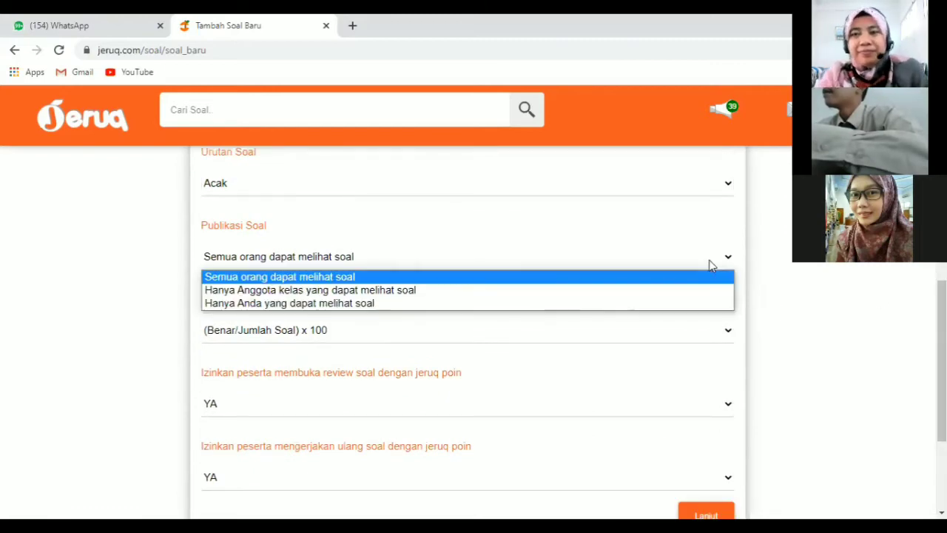
left_click(674, 296)
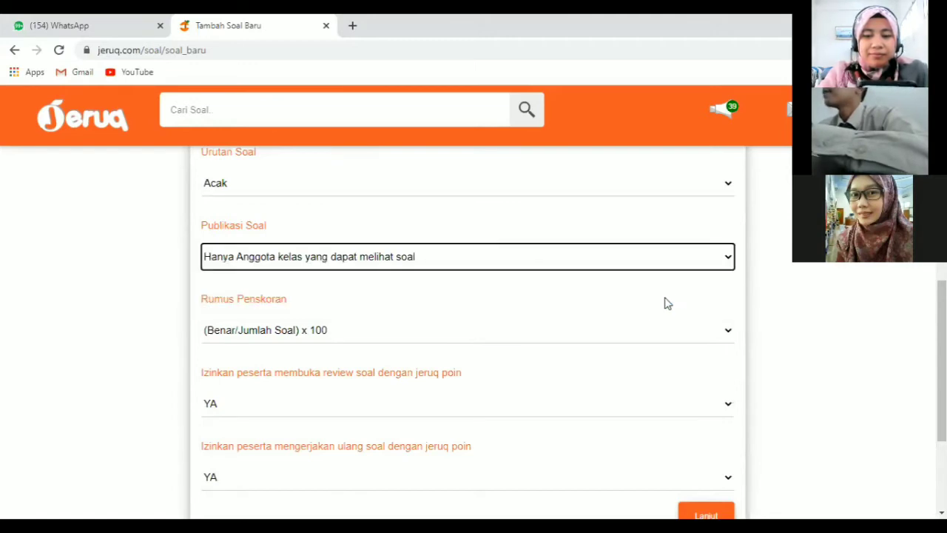
left_click(625, 335)
left_click_drag(941, 362, 942, 387)
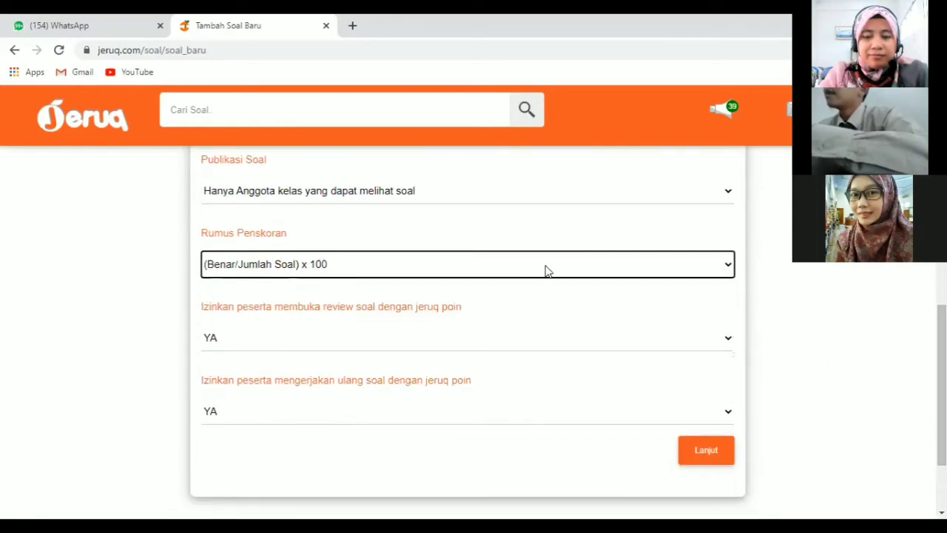
Try the scoring formula (Benar x 4) - Salah, returning the selection to (Benar/Jumlah Soal) x 100
left_click(642, 268)
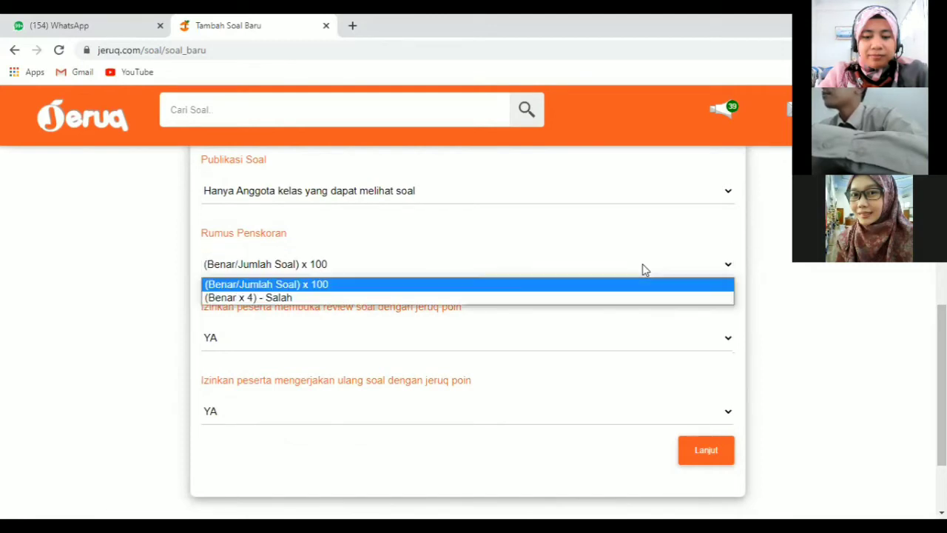
left_click(604, 297)
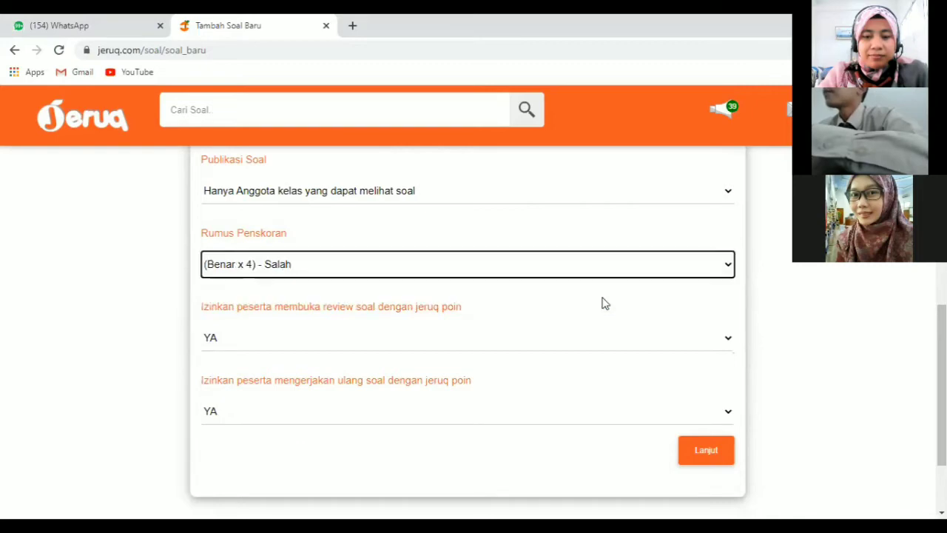
left_click(605, 271)
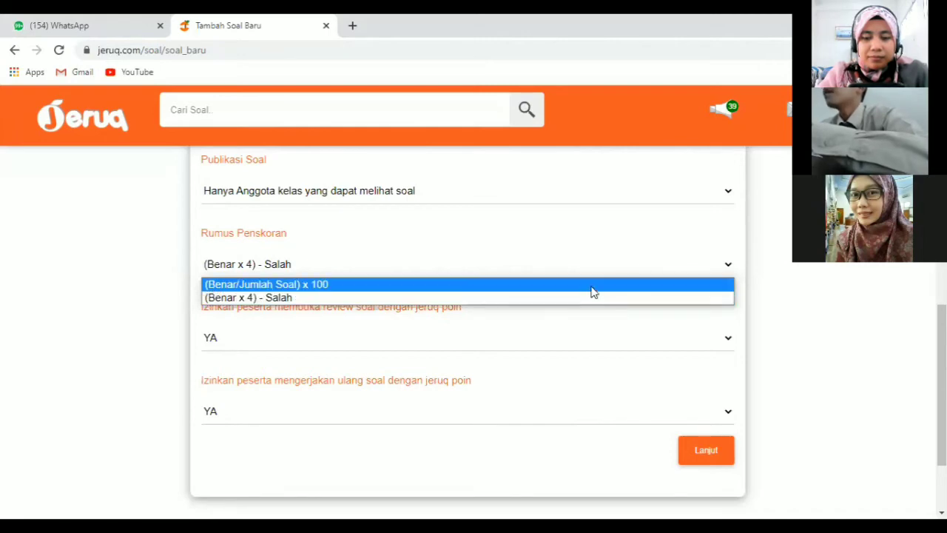
left_click(591, 285)
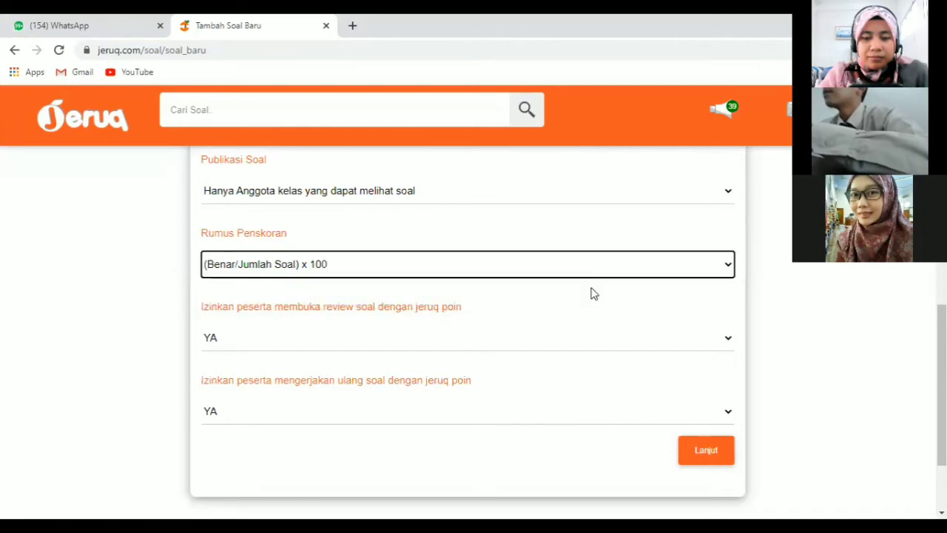
Set the permission for participants to open the question review with jeruq poin to TIDAK
scroll(941, 384, "down", 1)
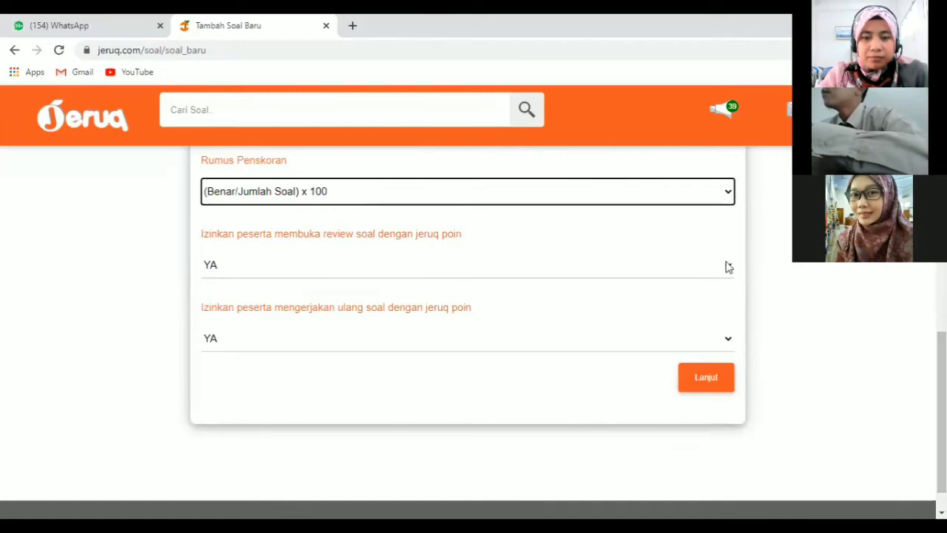
left_click(728, 267)
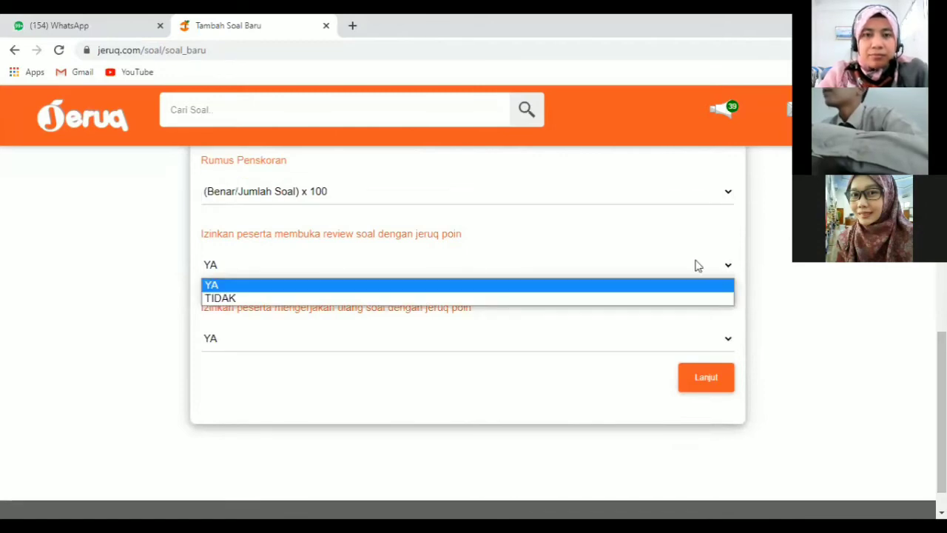
left_click(694, 247)
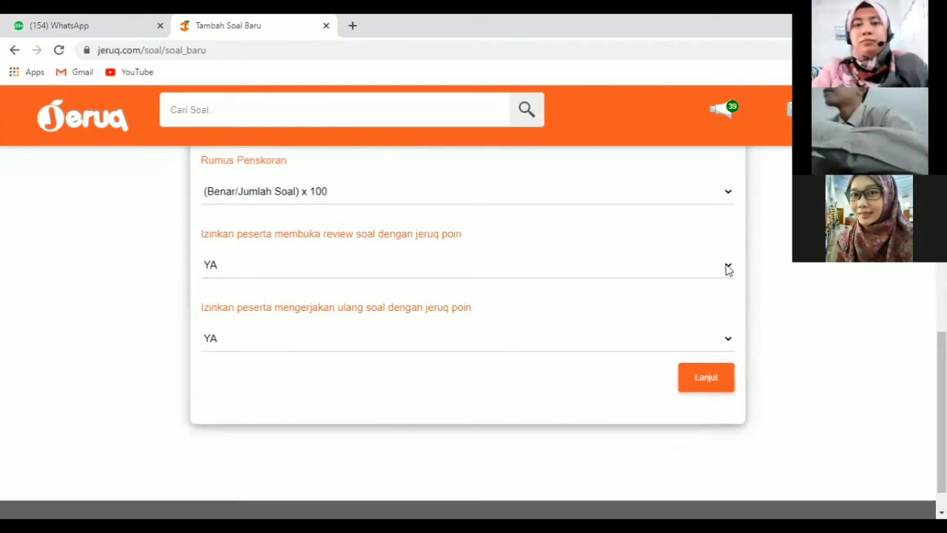
left_click(728, 268)
left_click(686, 299)
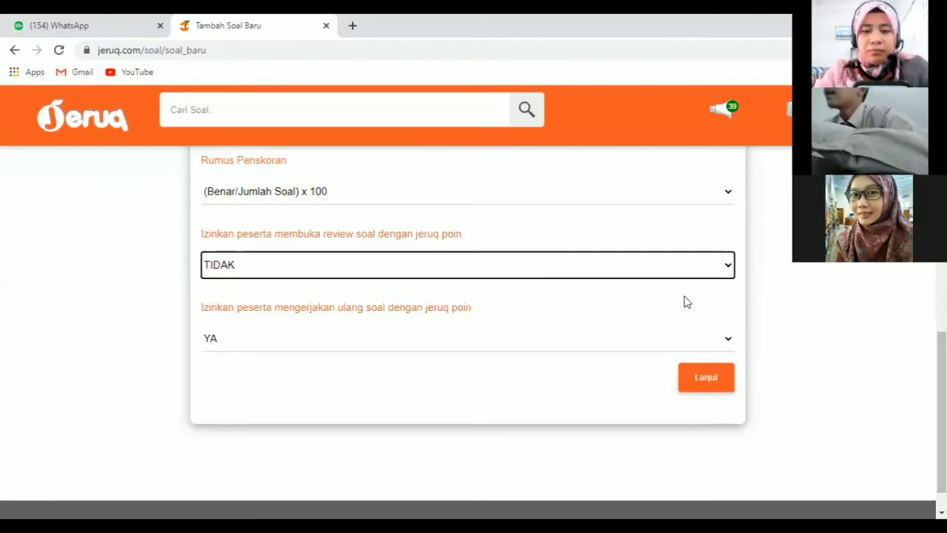
Set the permission to redo the questions with jeruq poin to TIDAK and continue to the question items
left_click(645, 340)
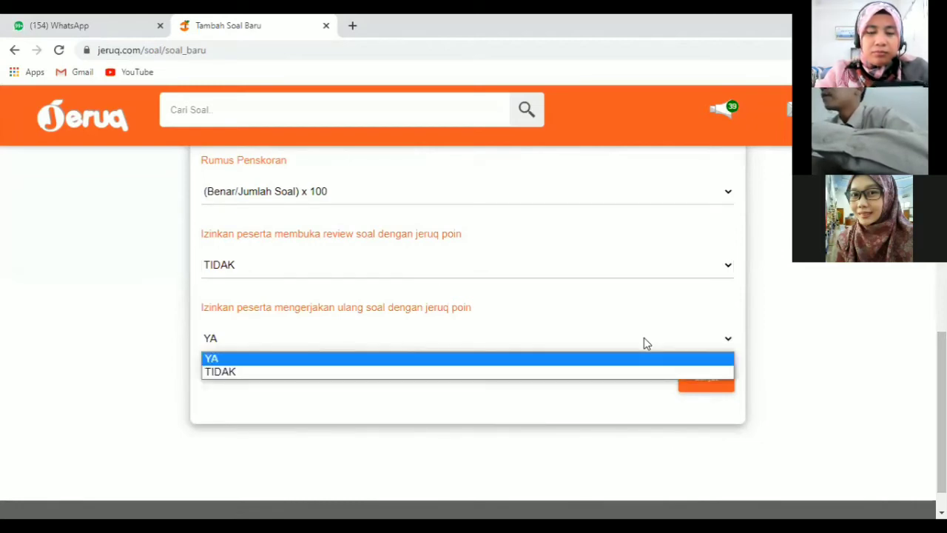
left_click(602, 372)
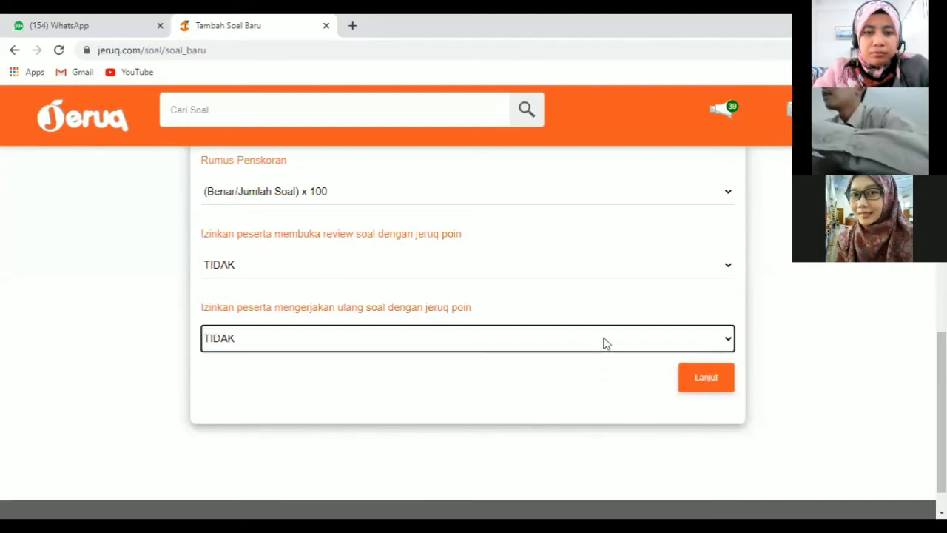
left_click(602, 343)
left_click(590, 359)
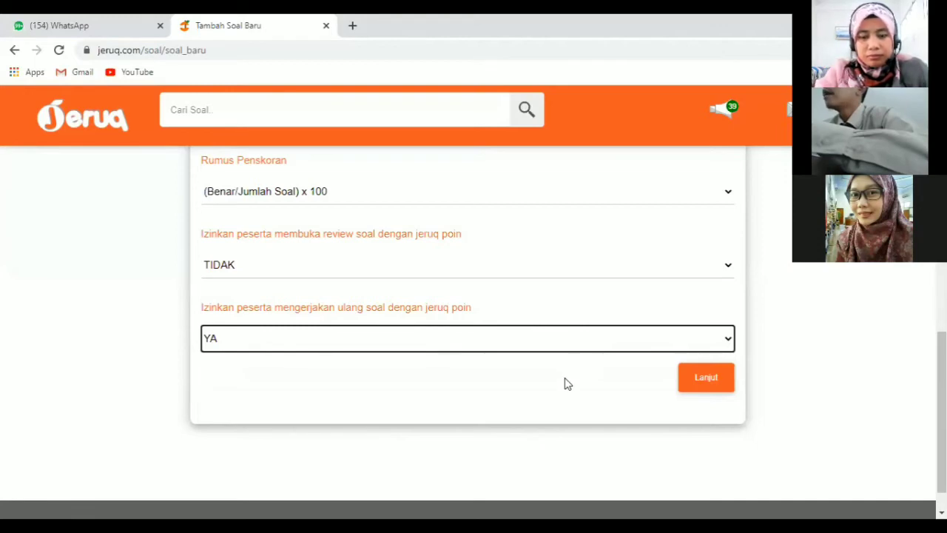
left_click(598, 345)
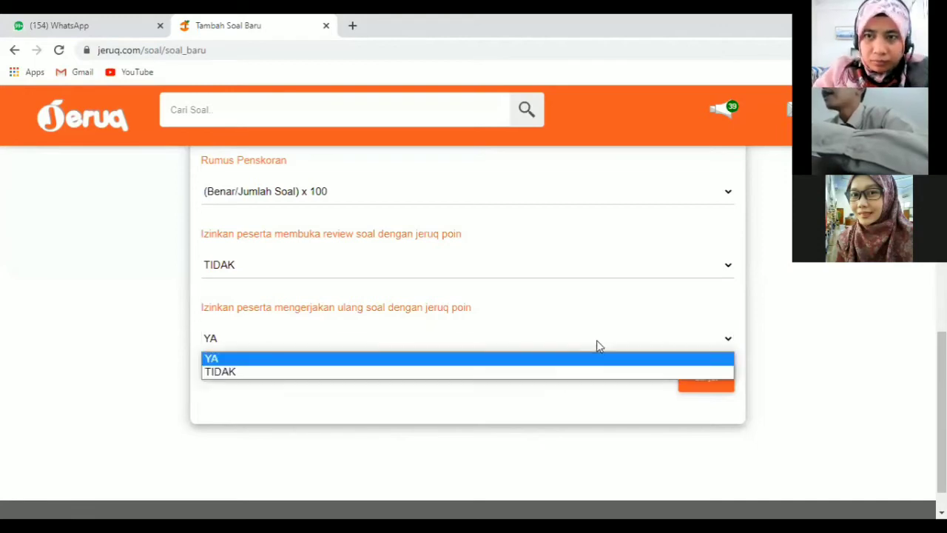
left_click(563, 372)
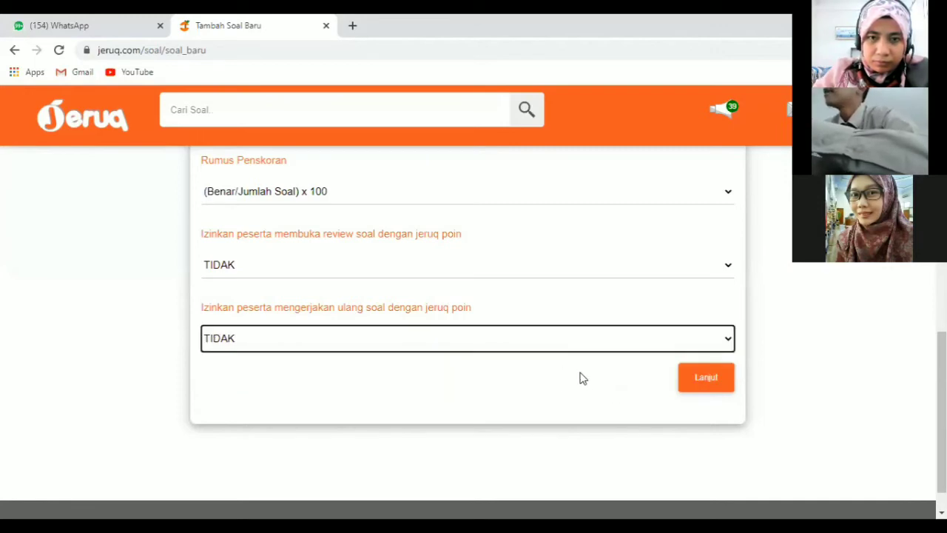
left_click(689, 388)
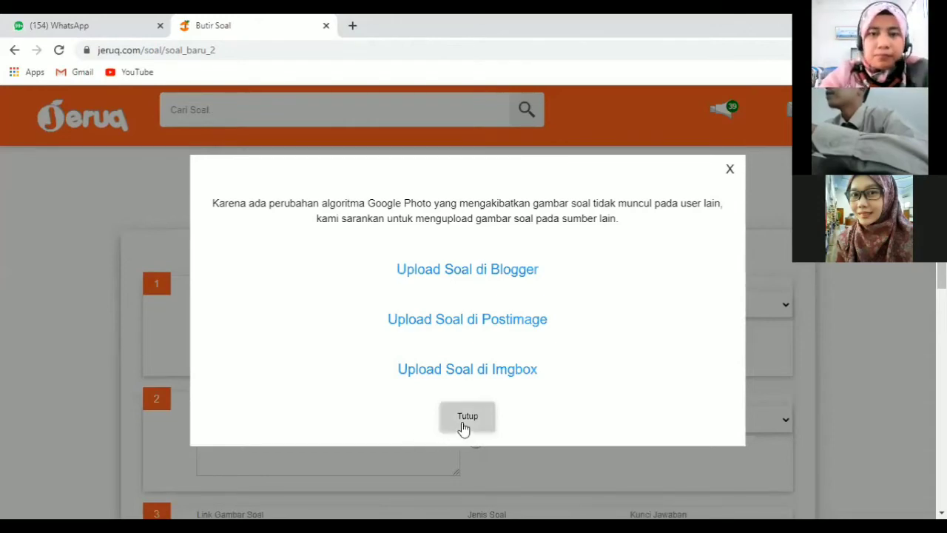
Dismiss the image upload notice, search for postimage in a new browser tab and open the Postimages site
left_click(730, 168)
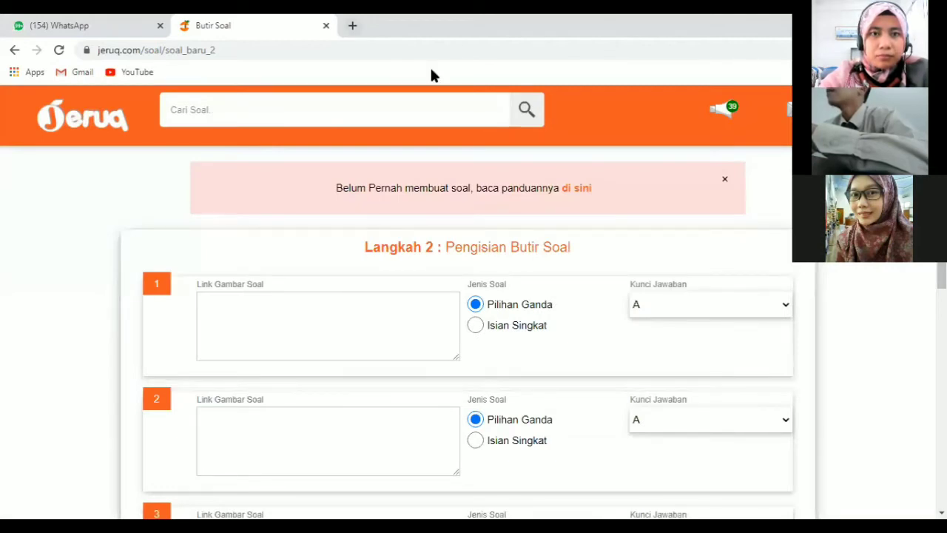
key("ctrl+t")
type("po")
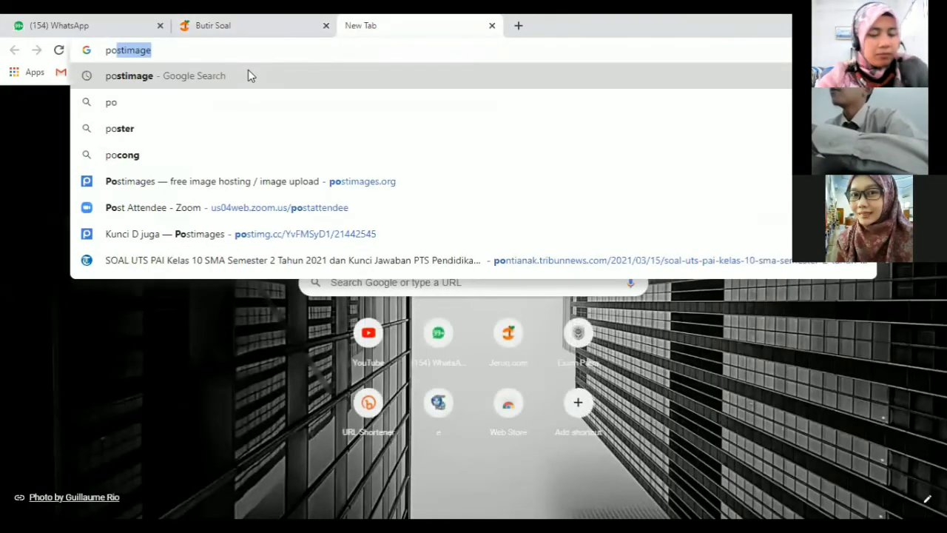
left_click(249, 74)
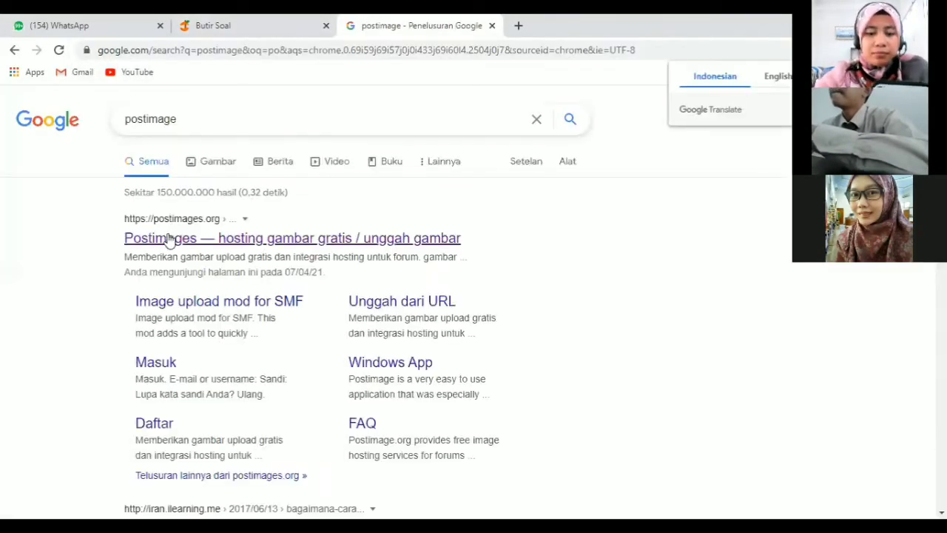
left_click(160, 236)
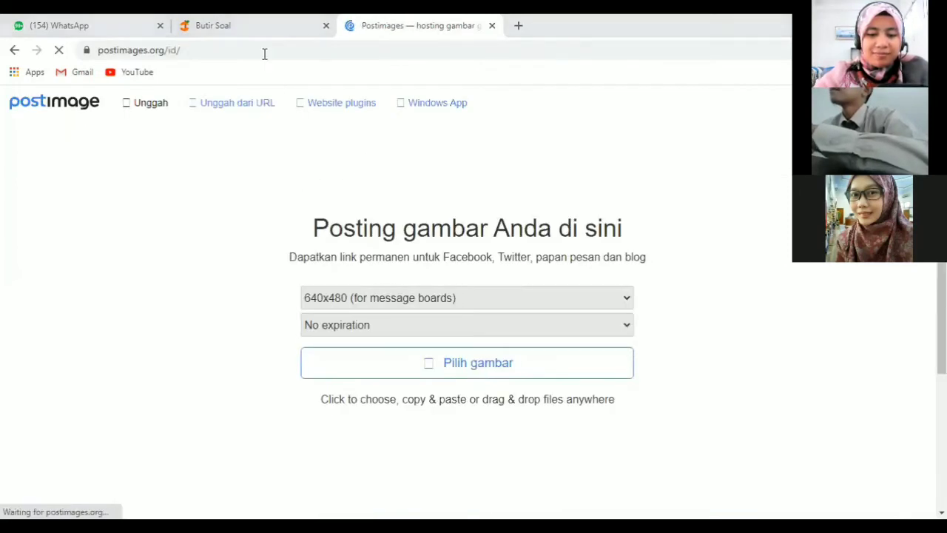
Return to the Jeruq question form and place the cursor in question 1's Link Gambar Soal field
key("ctrl+shift+Tab")
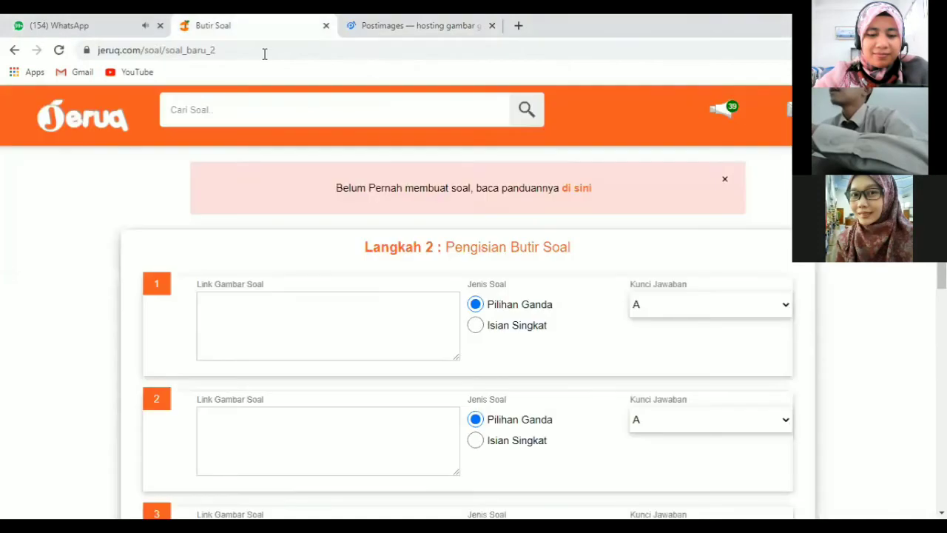
left_click(266, 324)
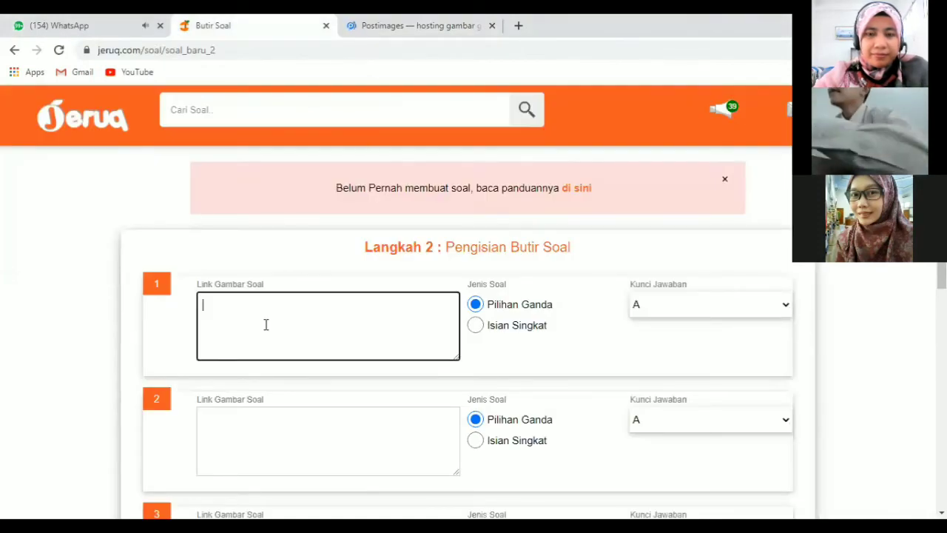
left_click(358, 28)
left_click(314, 26)
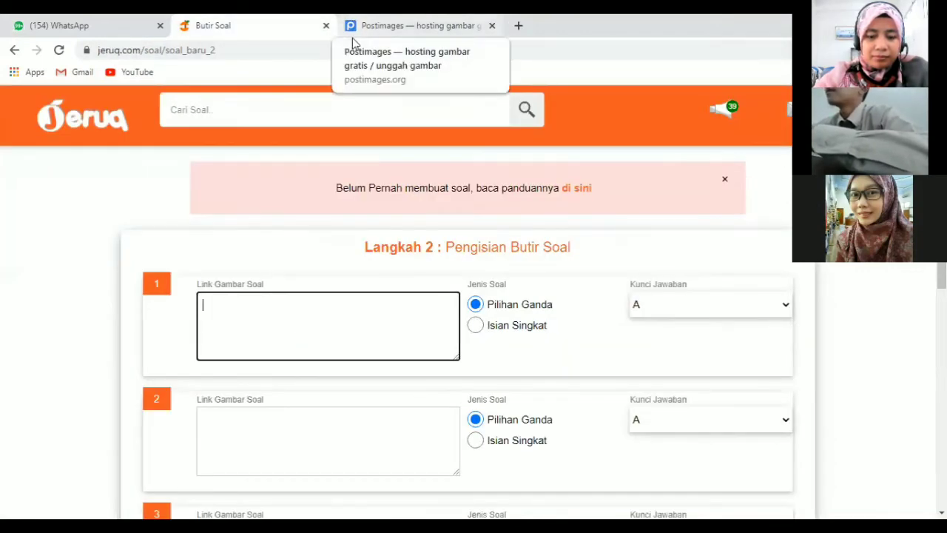
Switch to Postimages and upload the picture Kunci D juga.PNG from the Contoh folder
left_click(354, 30)
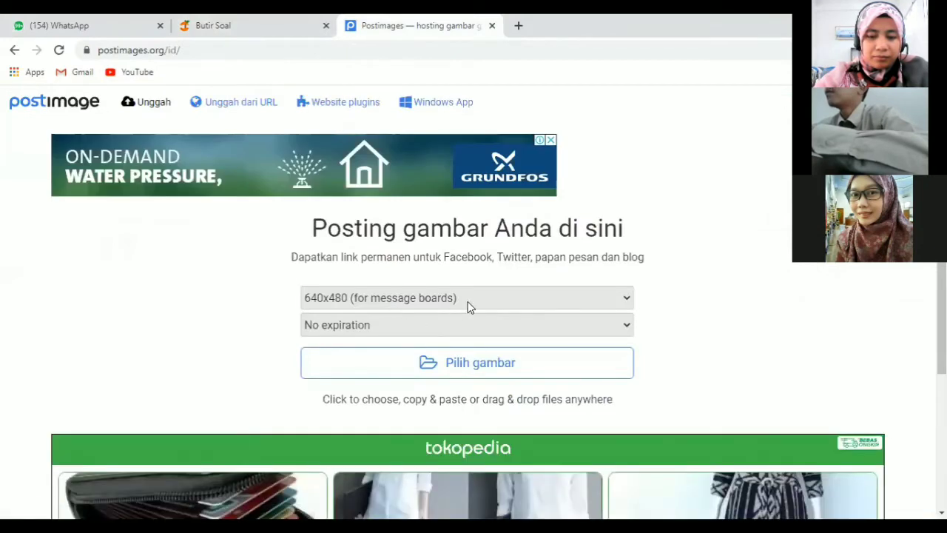
left_click(372, 379)
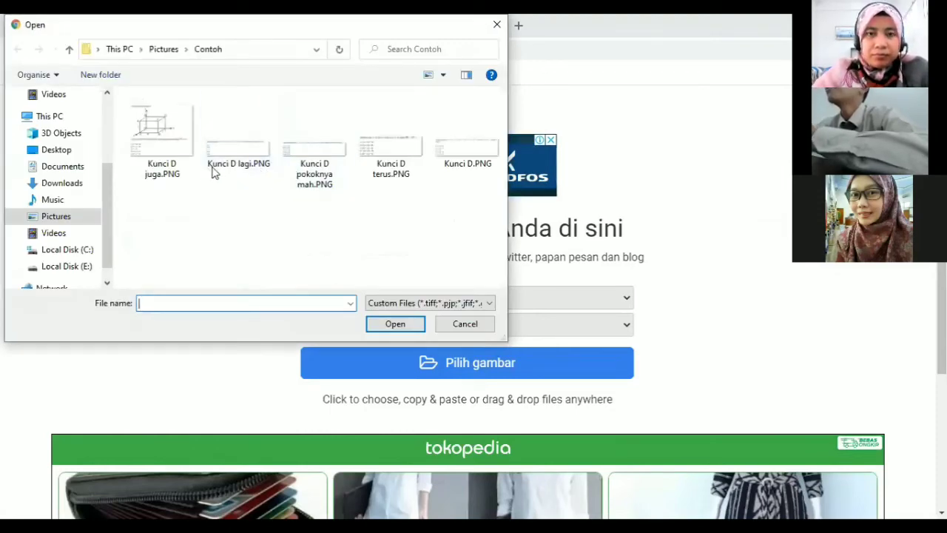
left_click(171, 137)
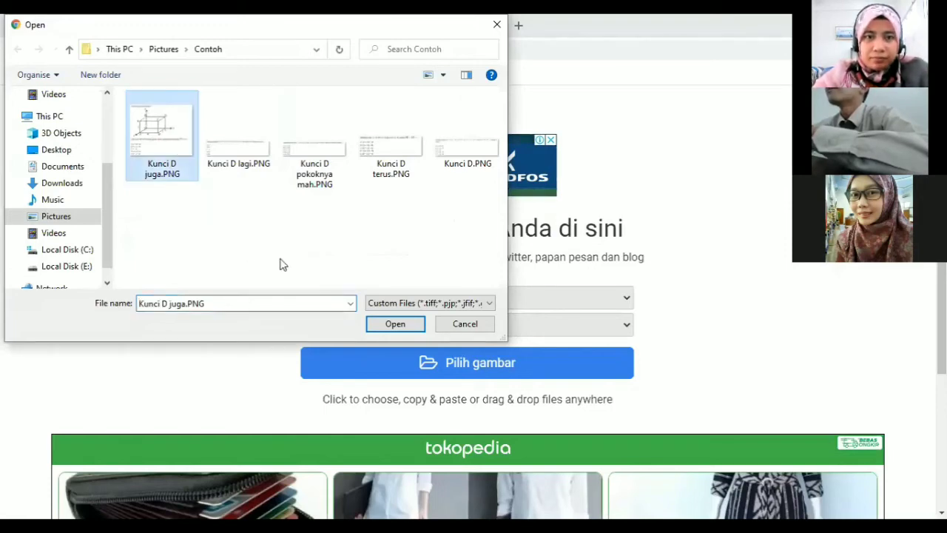
left_click(408, 326)
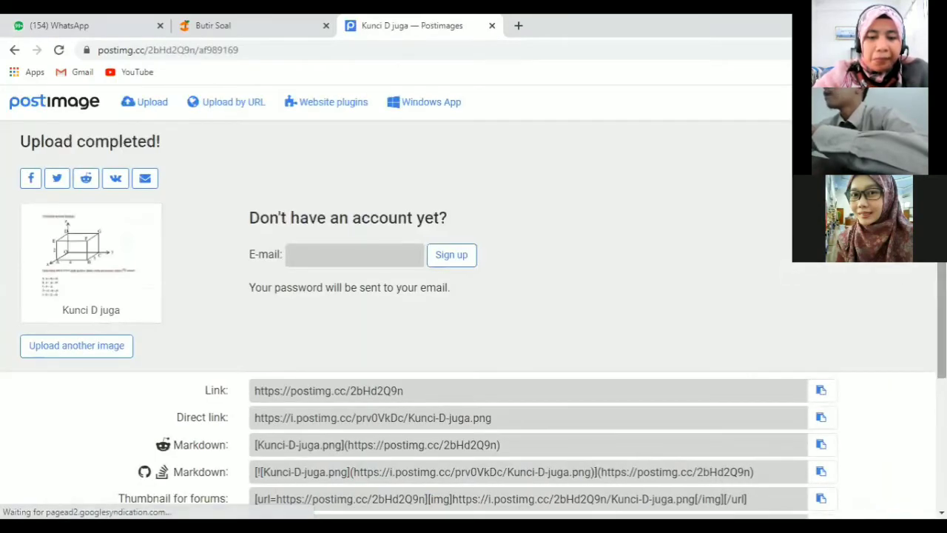
Copy the uploaded picture's direct link and paste it as question 1's Link Gambar Soal in Jeruq
scroll(786, 271, "down", 1)
scroll(487, 295, "down", 2)
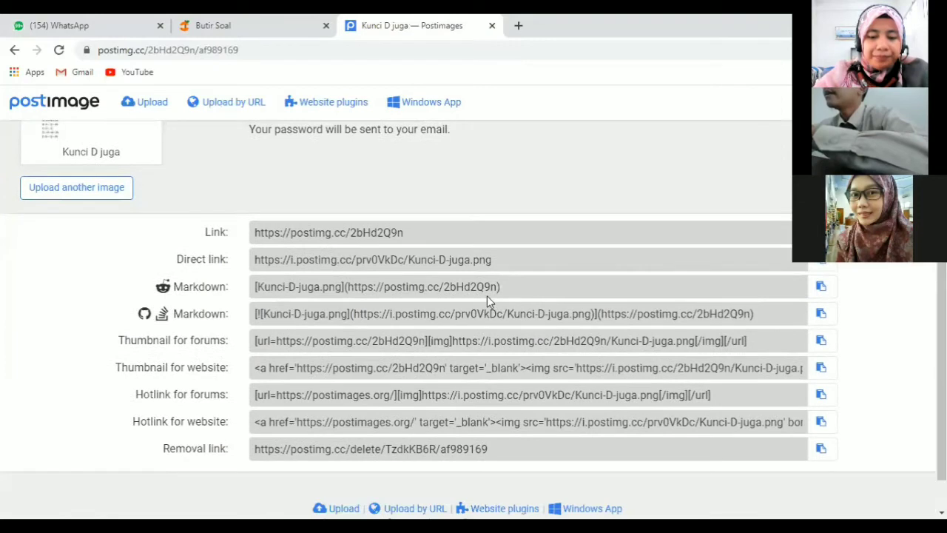
left_click(507, 256)
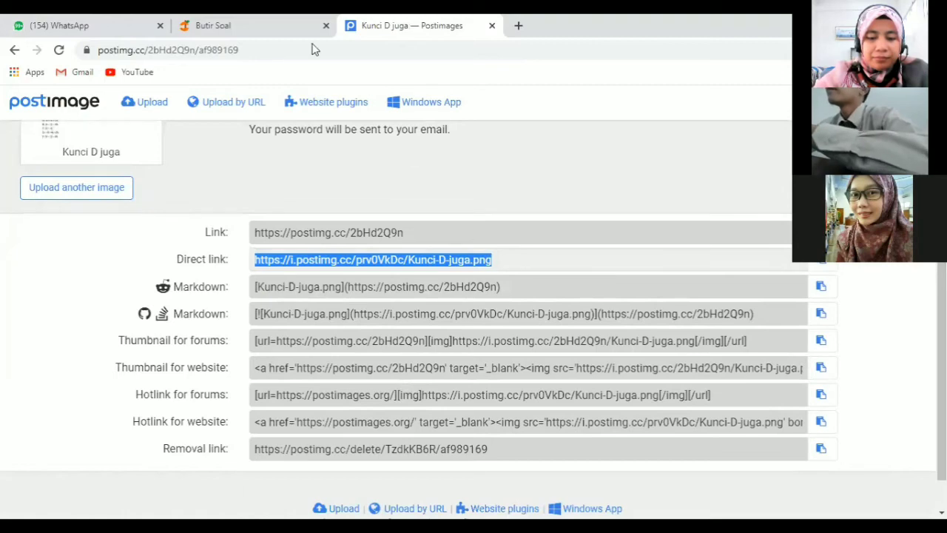
key("ctrl+c")
key("ctrl+shift+Tab")
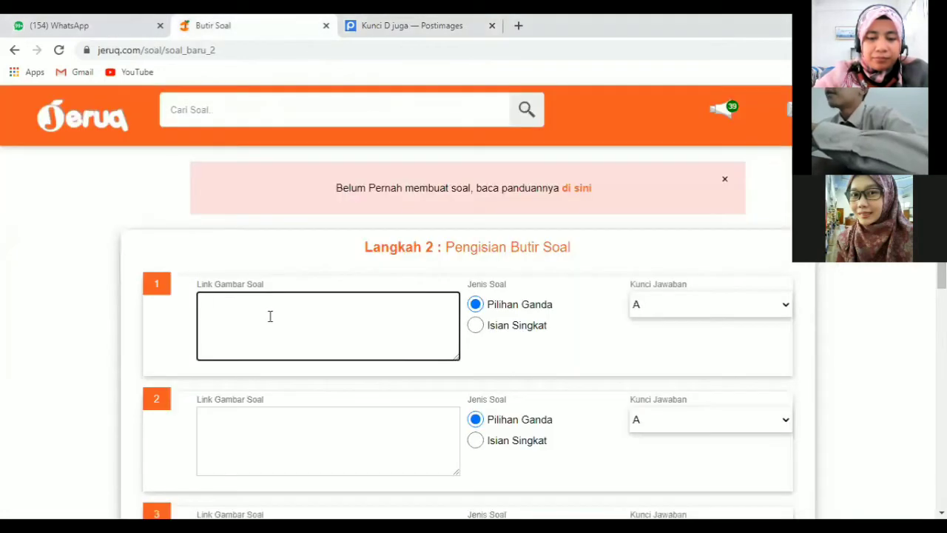
key("ctrl+v")
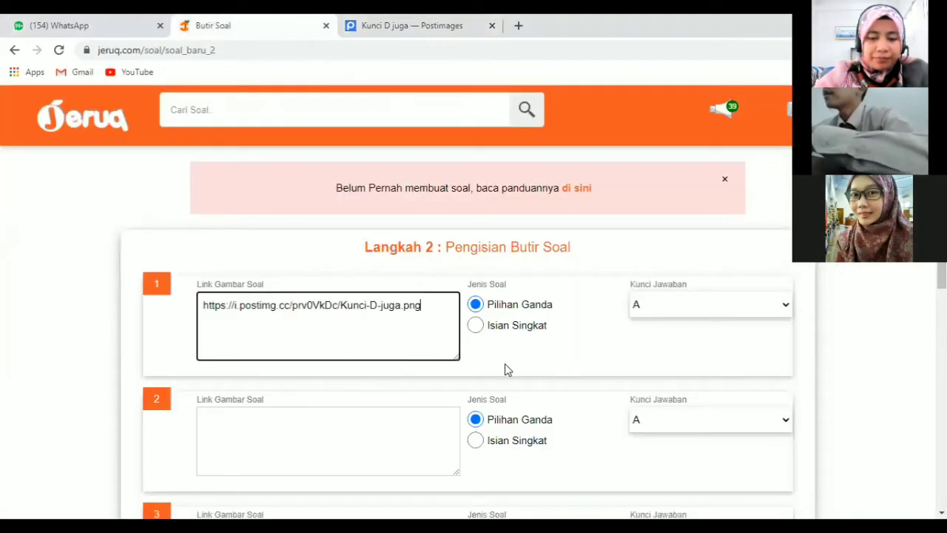
left_click(591, 337)
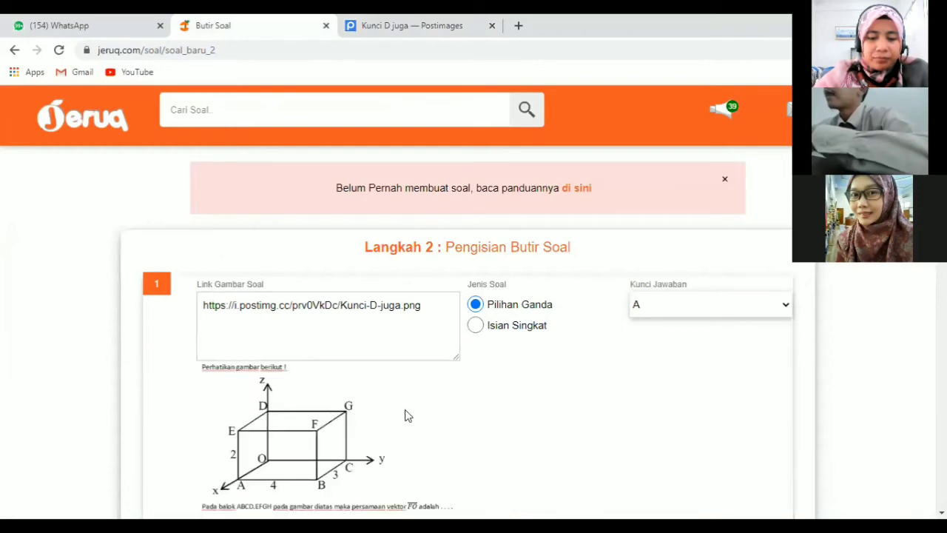
left_click_drag(438, 316, 134, 295)
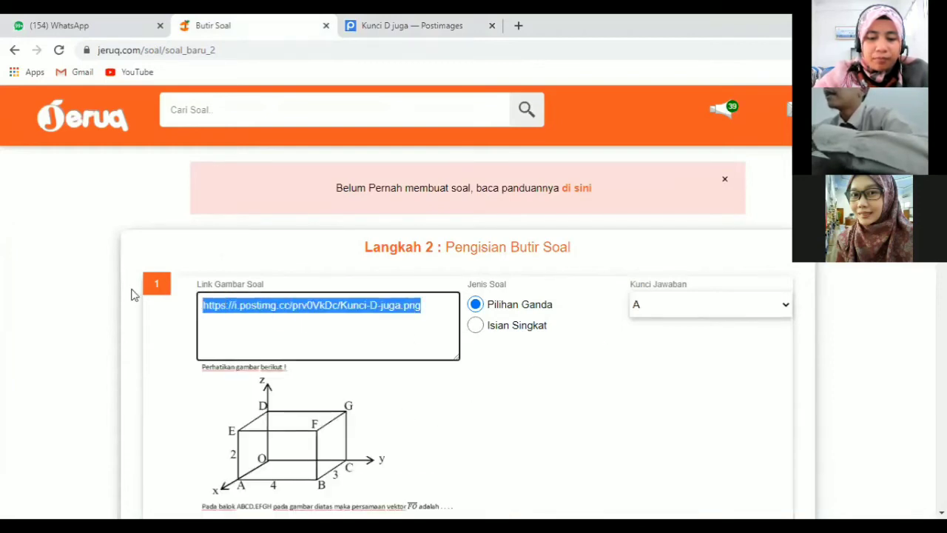
key("BackSpace")
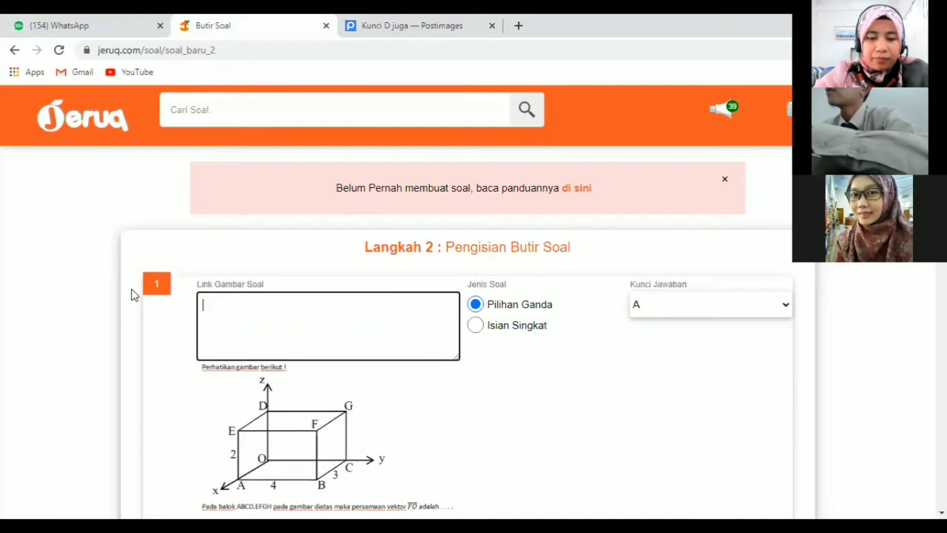
left_click(359, 25)
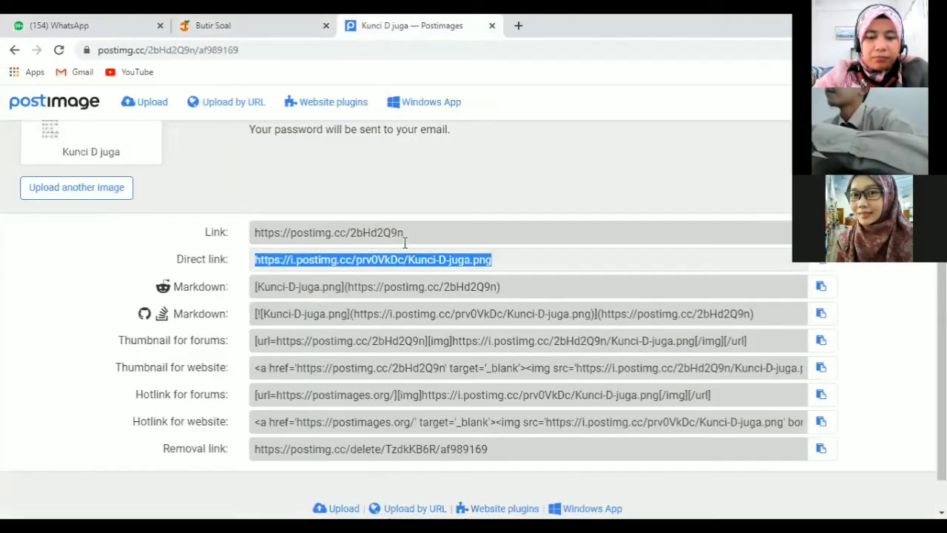
left_click(332, 232)
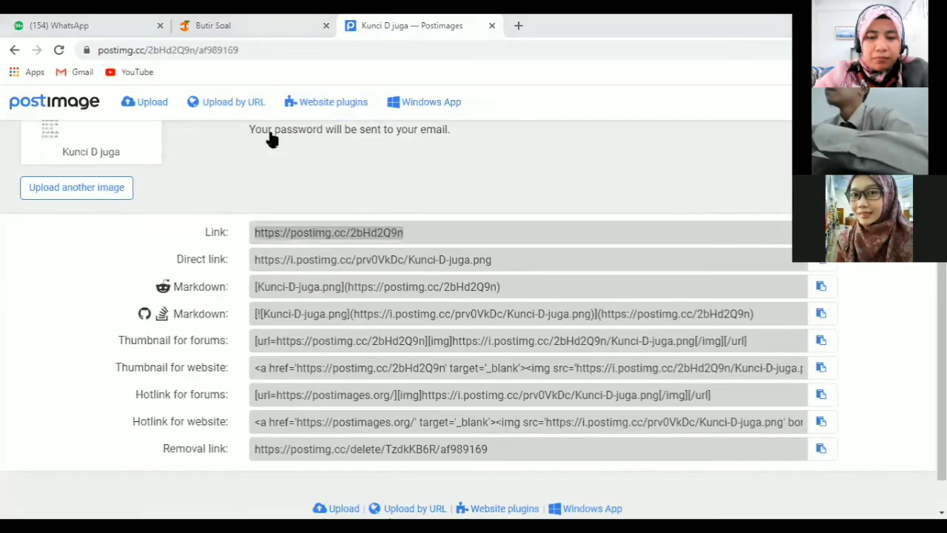
left_click(222, 25)
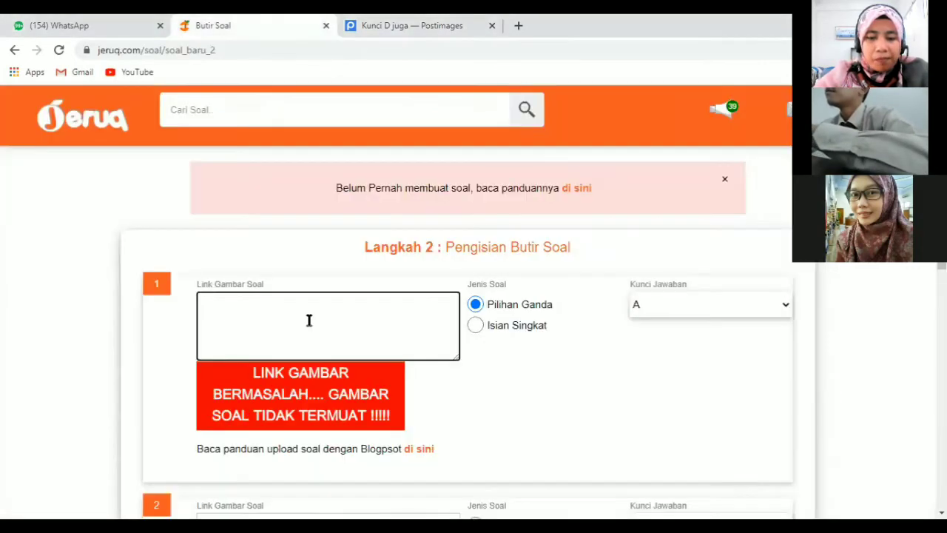
key("ctrl+v")
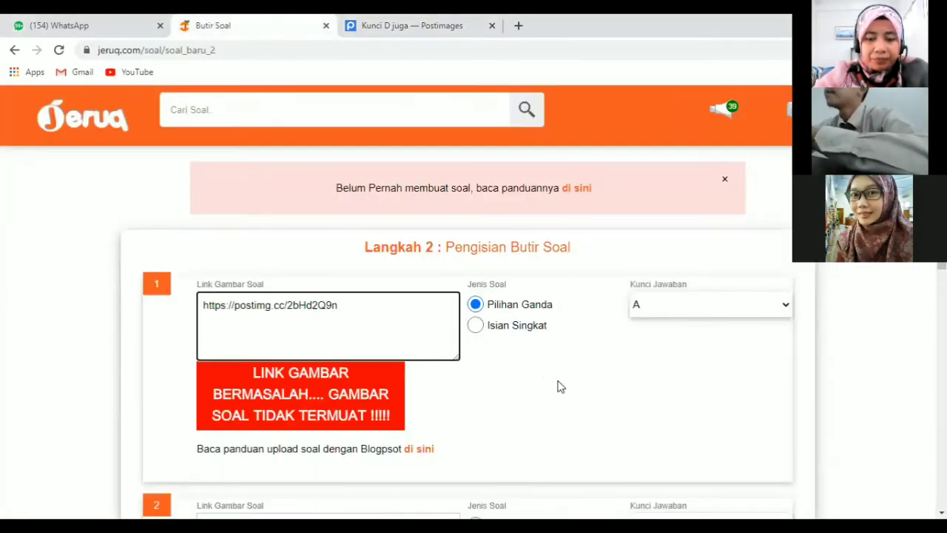
left_click(479, 416)
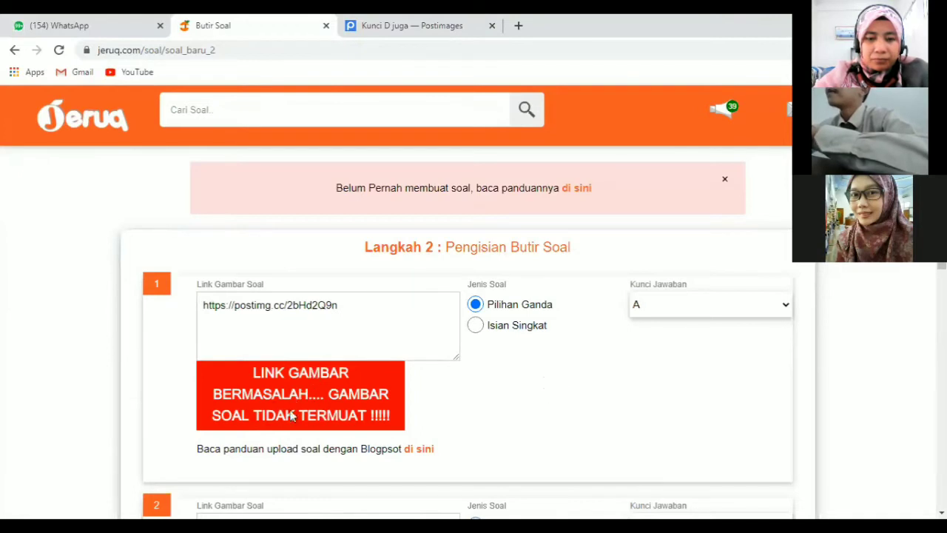
Replace question 1's Link Gambar Soal with the direct link of Kunci D juga from Postimages and set its Kunci Jawaban to D
left_click_drag(356, 309, 148, 310)
key("BackSpace")
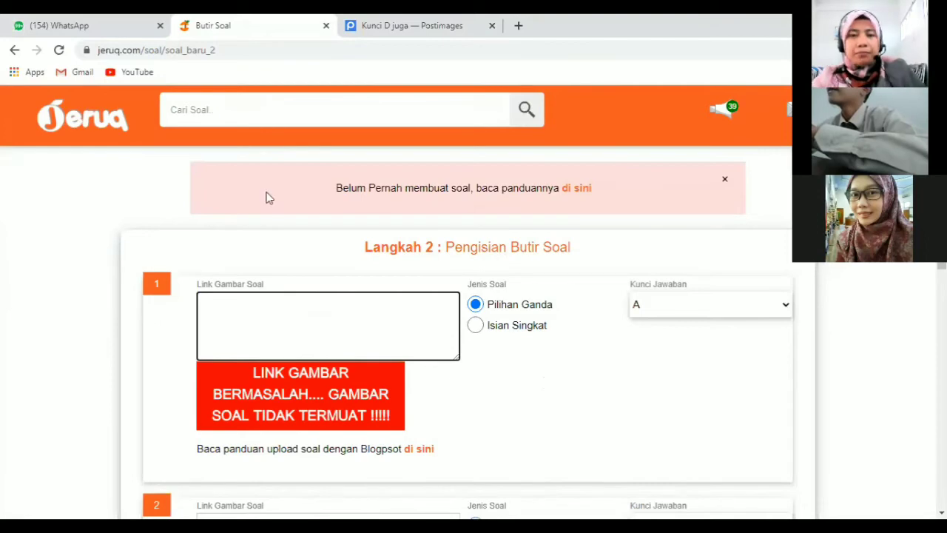
left_click(385, 26)
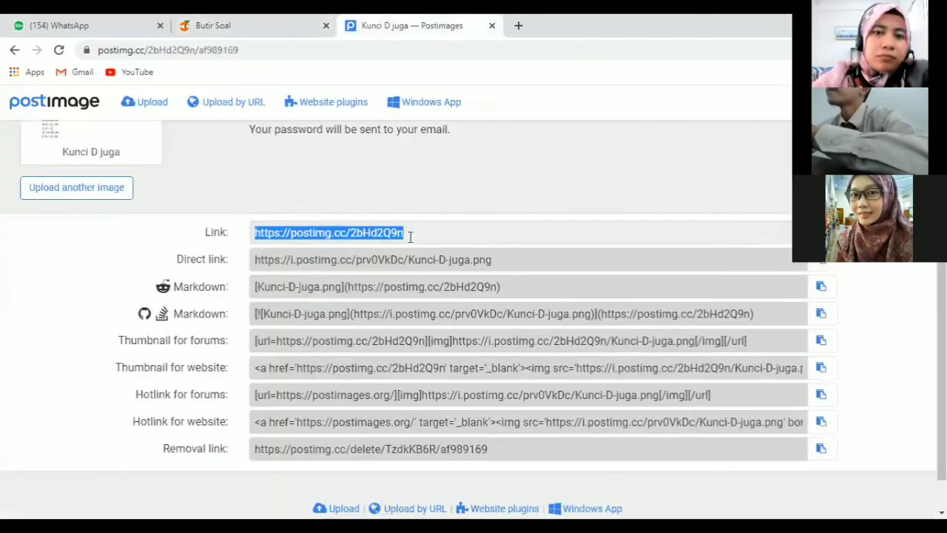
left_click(358, 260)
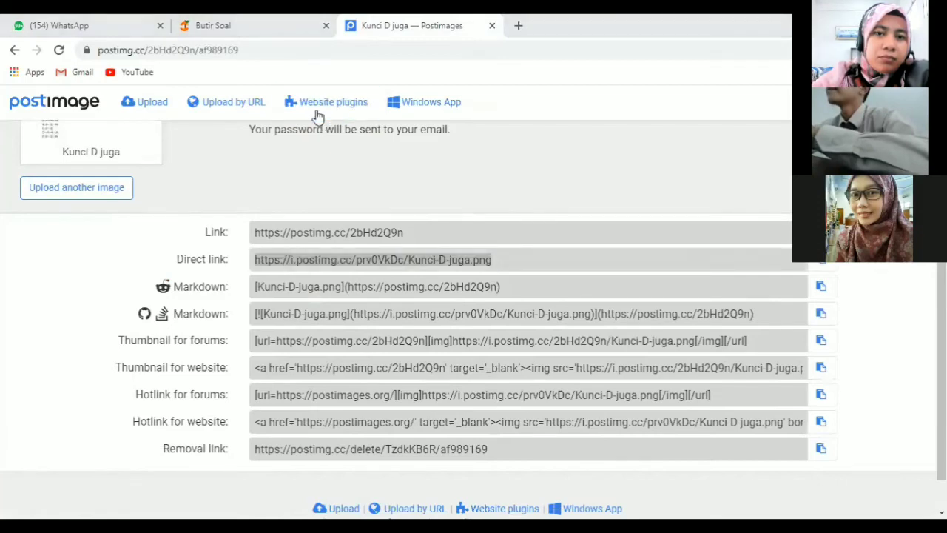
key("ctrl+shift+Tab")
key("ctrl+v")
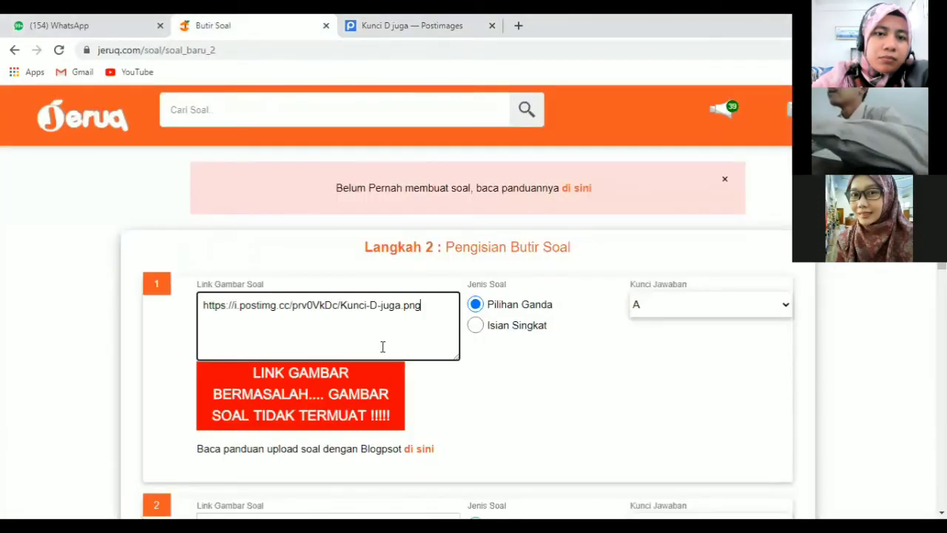
triple_click(545, 424)
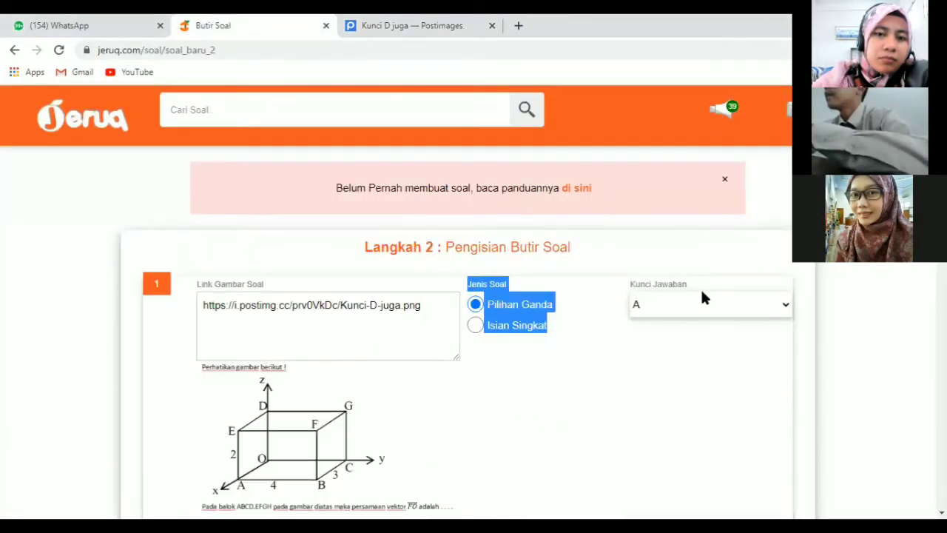
left_click(704, 309)
left_click(681, 363)
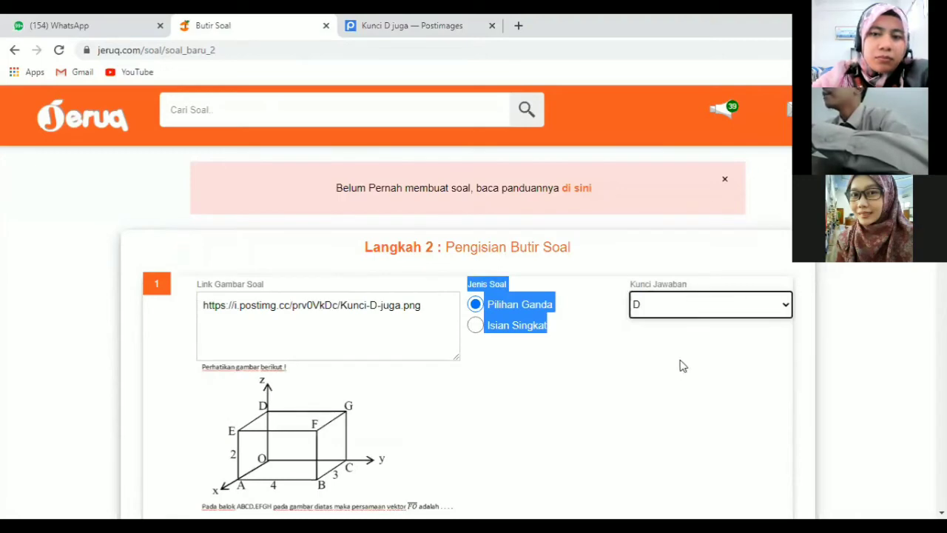
Switch to Postimages and upload another picture, Kunci D lagi.PNG, from the Contoh folder
scroll(662, 335, "down", 5)
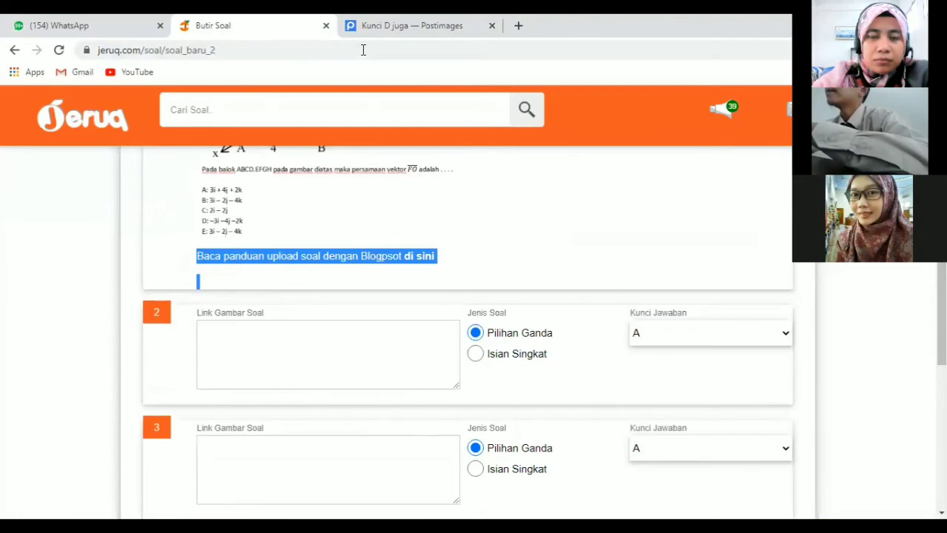
left_click(363, 25)
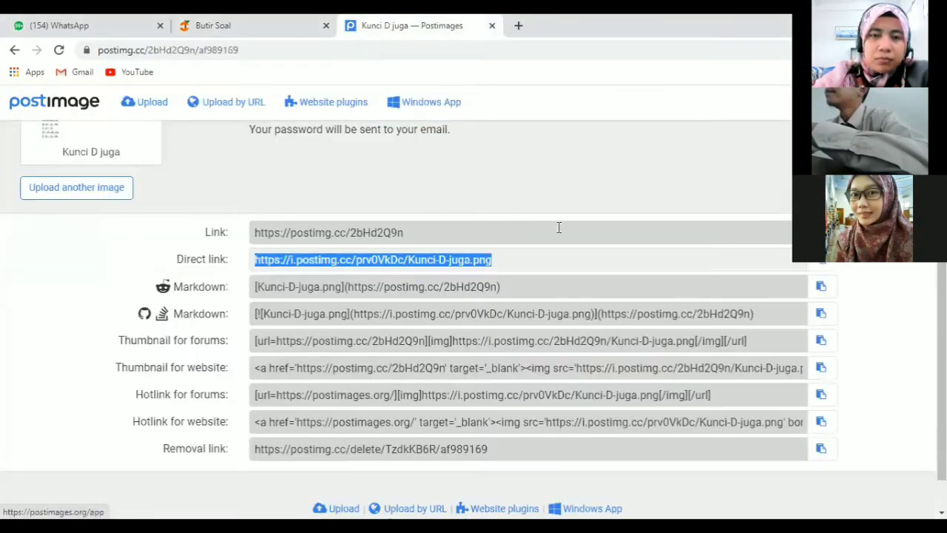
left_click(112, 183)
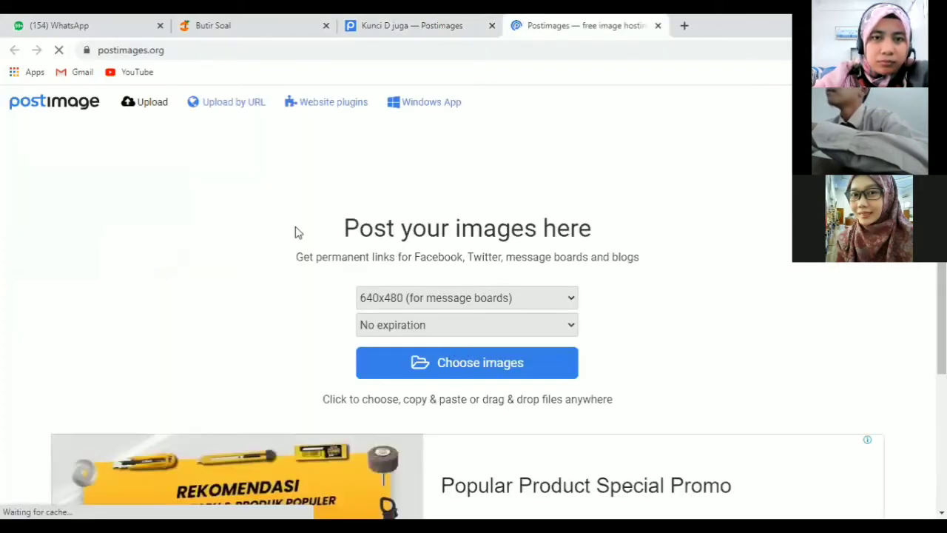
left_click(393, 371)
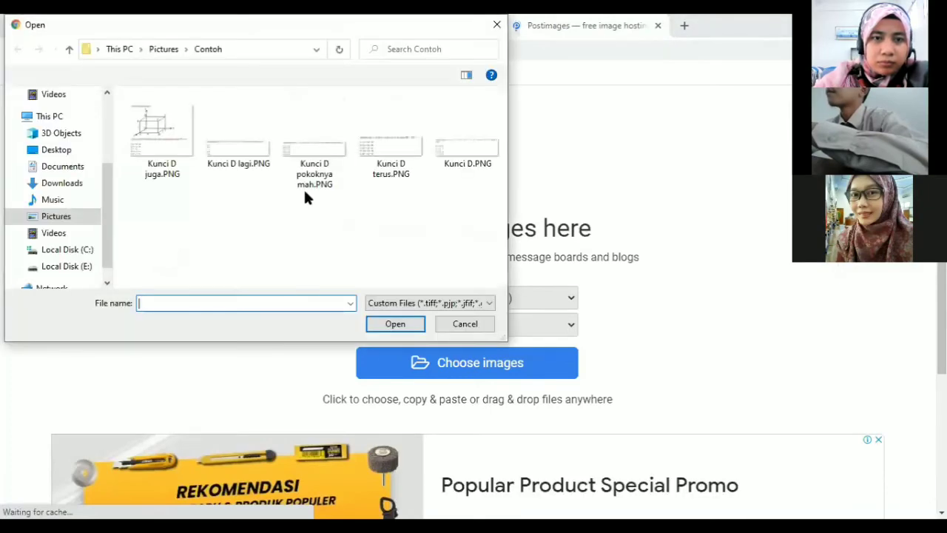
left_click(238, 140)
left_click(393, 326)
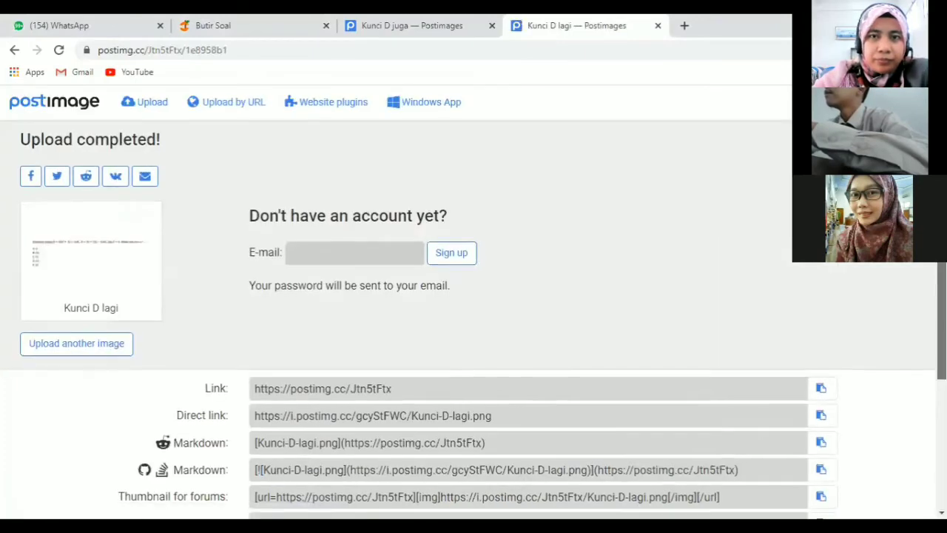
Copy the Kunci D lagi direct link into question 2's Link Gambar Soal in Jeruq and set its Kunci Jawaban to D
scroll(828, 276, "down", 3)
left_click(824, 307)
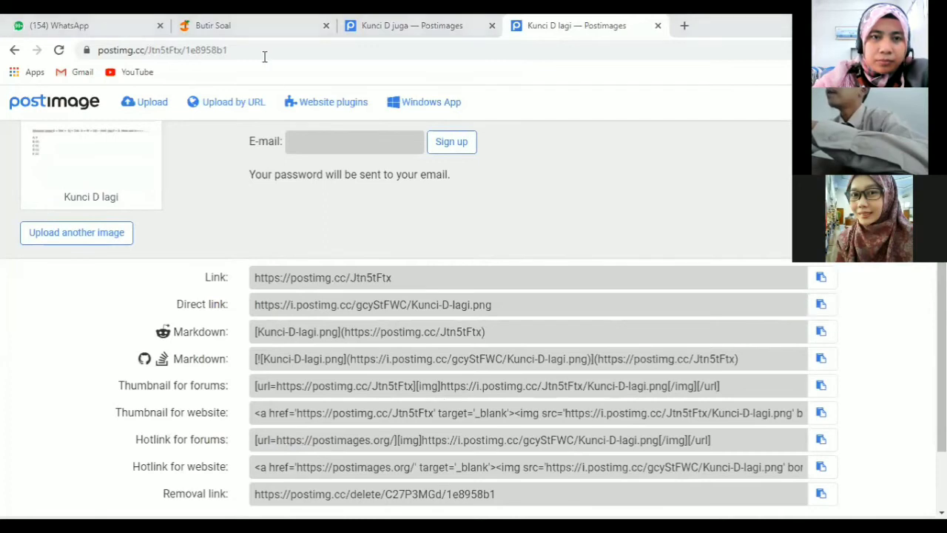
key("ctrl+2")
left_click(261, 346)
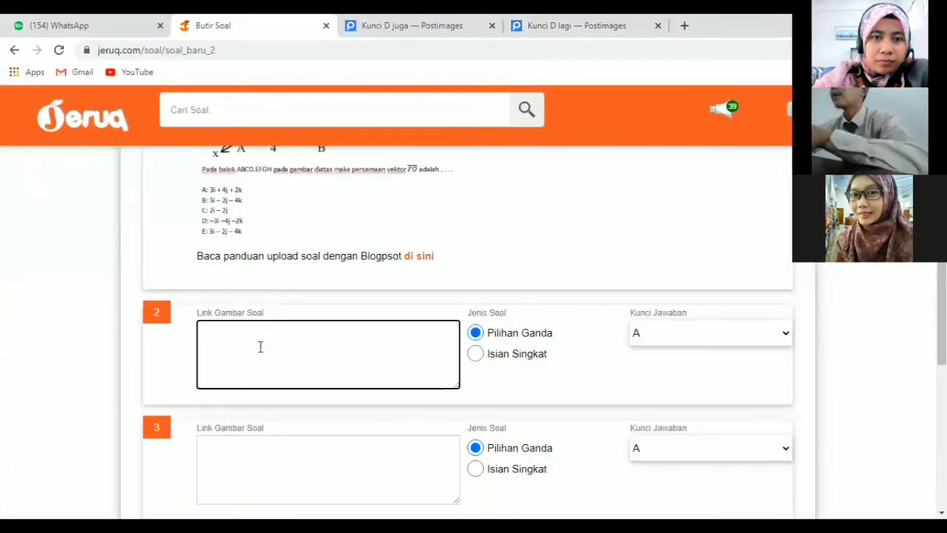
key("ctrl+v")
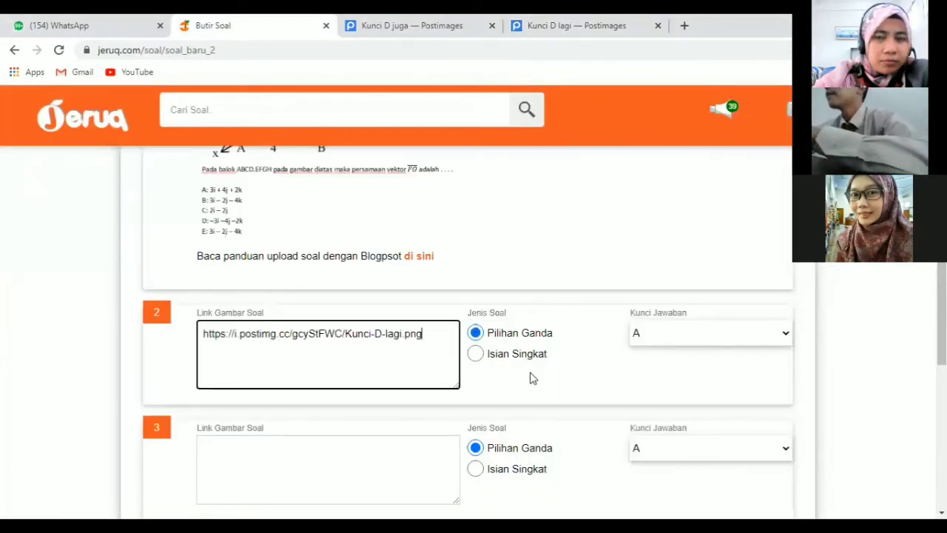
left_click(658, 340)
left_click(665, 392)
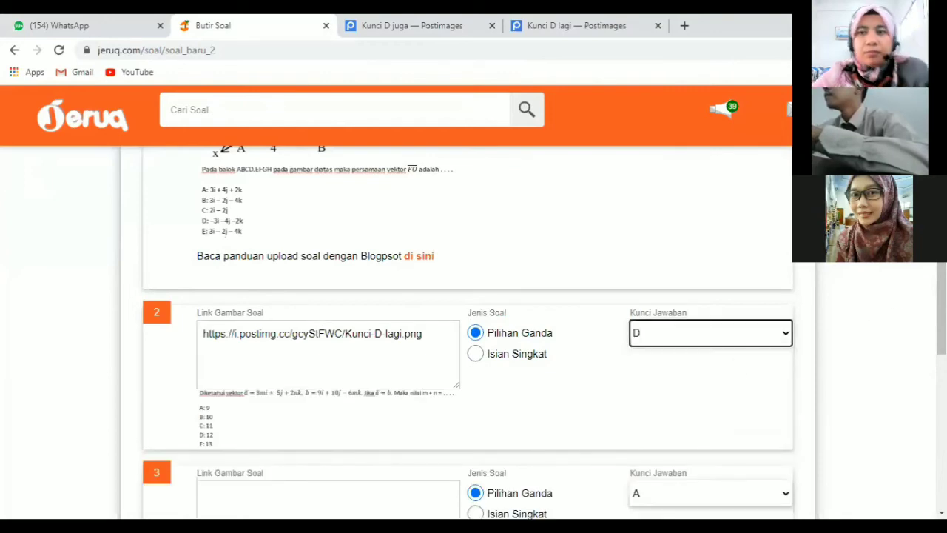
Return to Postimages and upload the picture Kunci D pokoknya mah.PNG from the Contoh folder
scroll(560, 248, "down", 3)
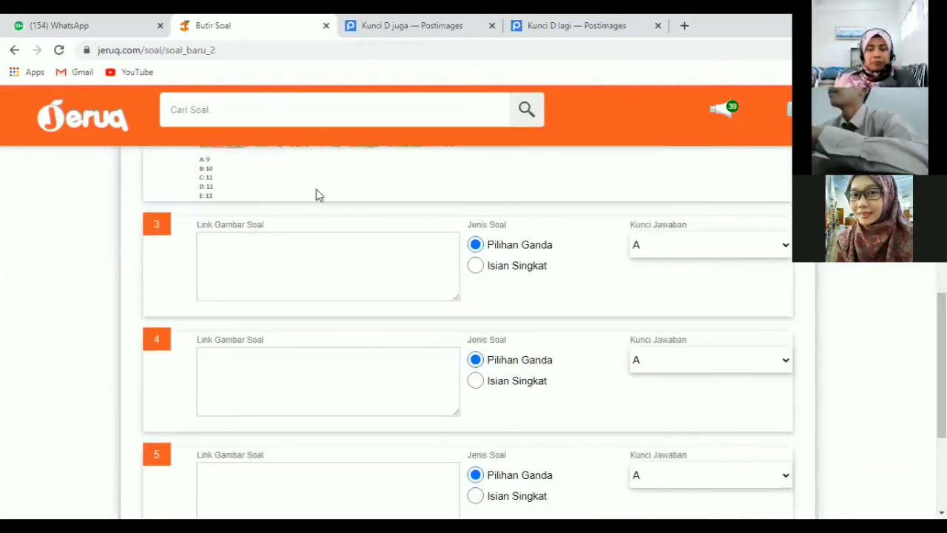
left_click(370, 27)
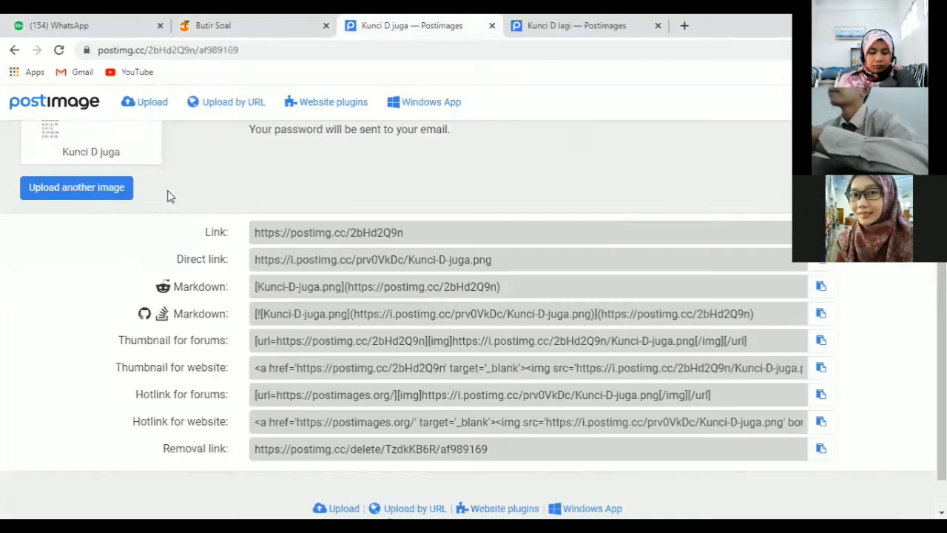
left_click(83, 191)
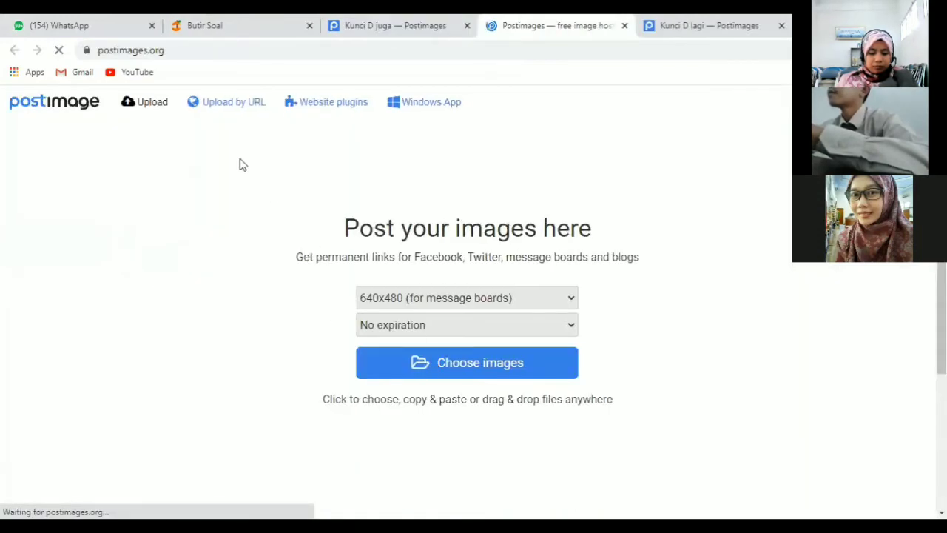
left_click(246, 194)
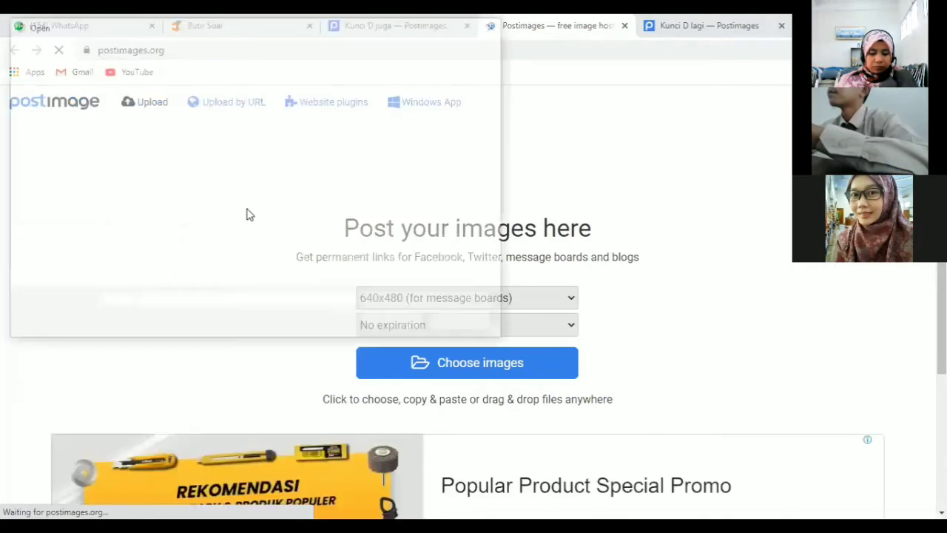
left_click(313, 165)
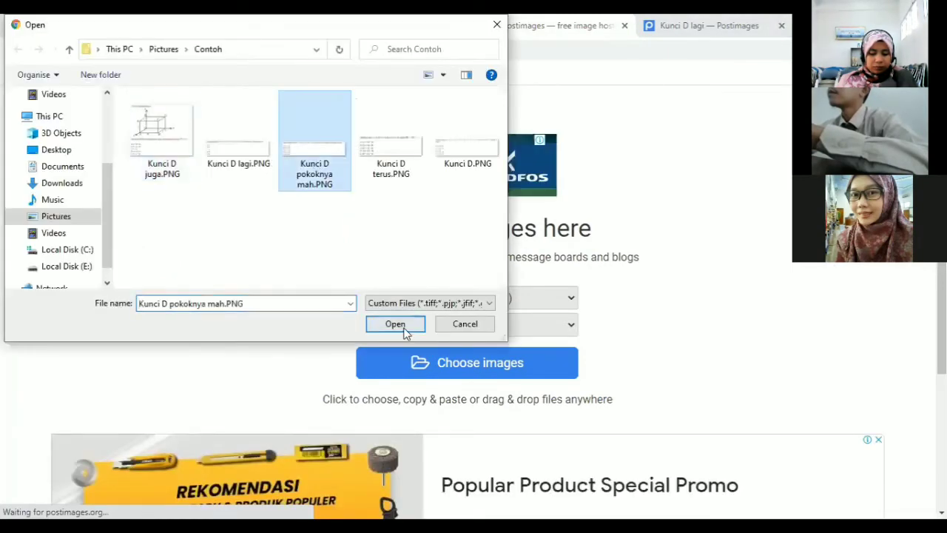
key("Return")
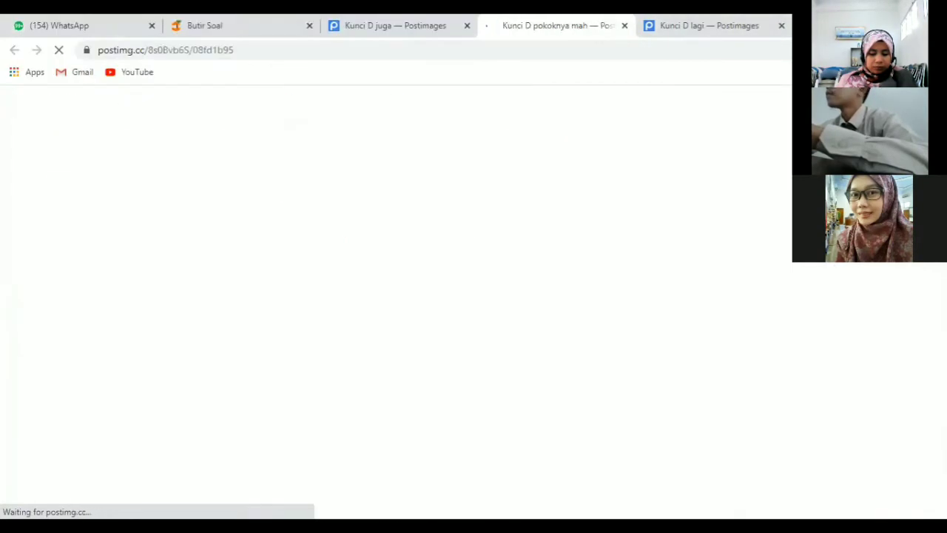
Copy the Kunci D pokoknya mah direct link into question 3's Link Gambar Soal in Jeruq and set its Kunci Jawaban to D
scroll(637, 345, "down", 3)
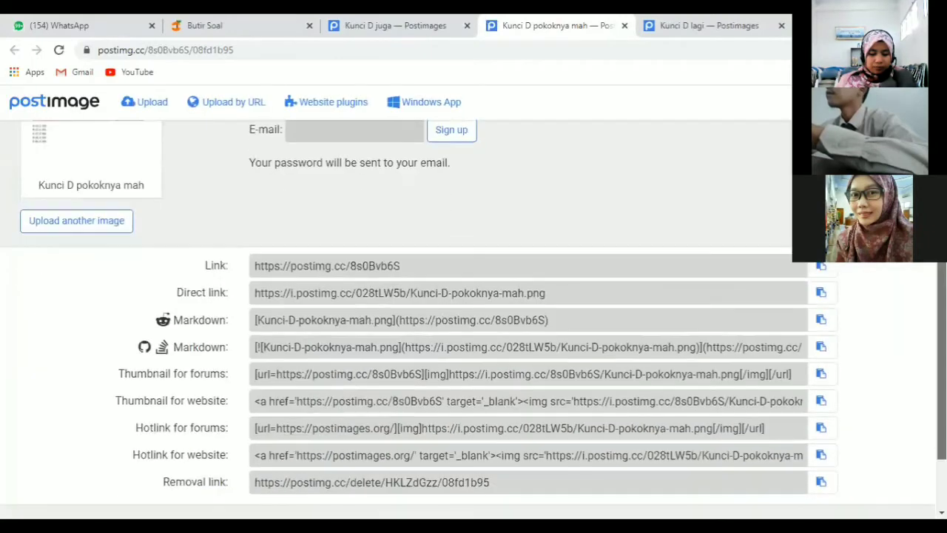
left_click(646, 298)
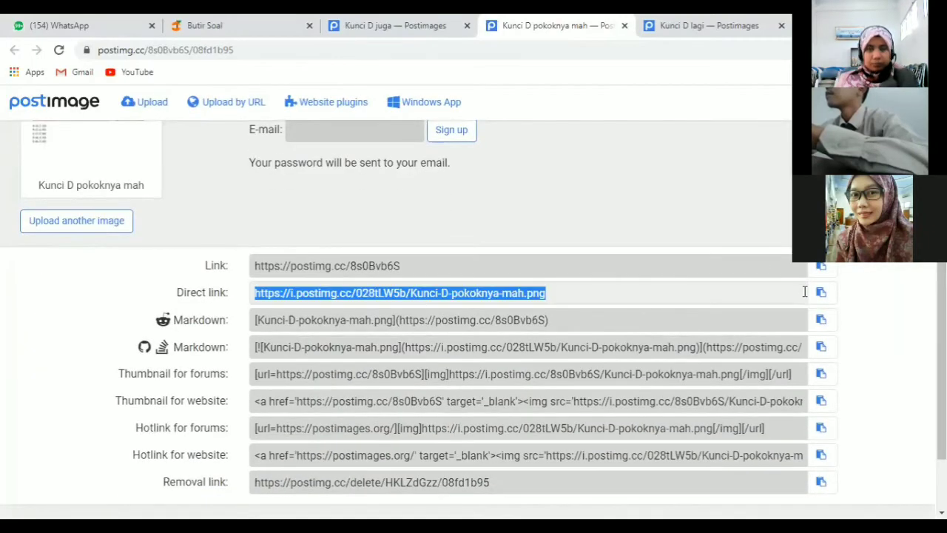
left_click(821, 292)
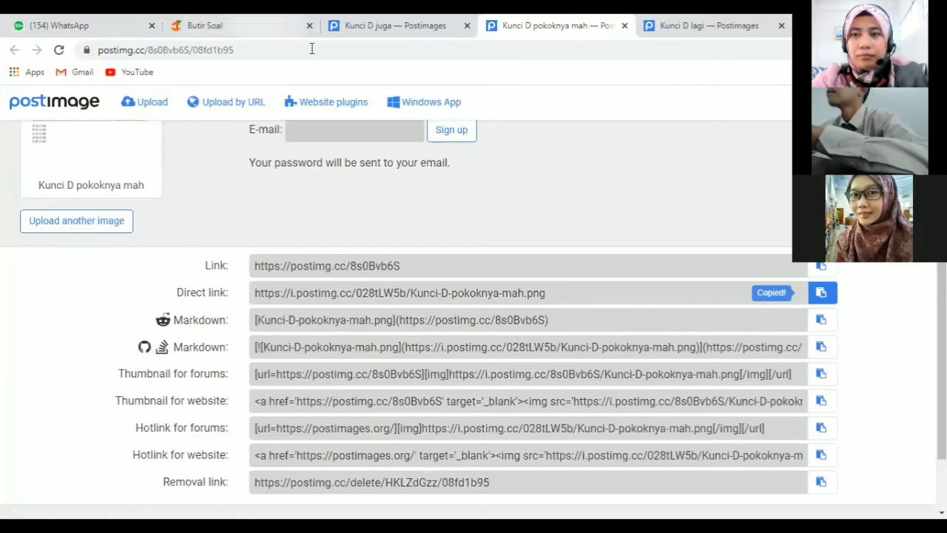
left_click(260, 28)
left_click(281, 378)
left_click(344, 296)
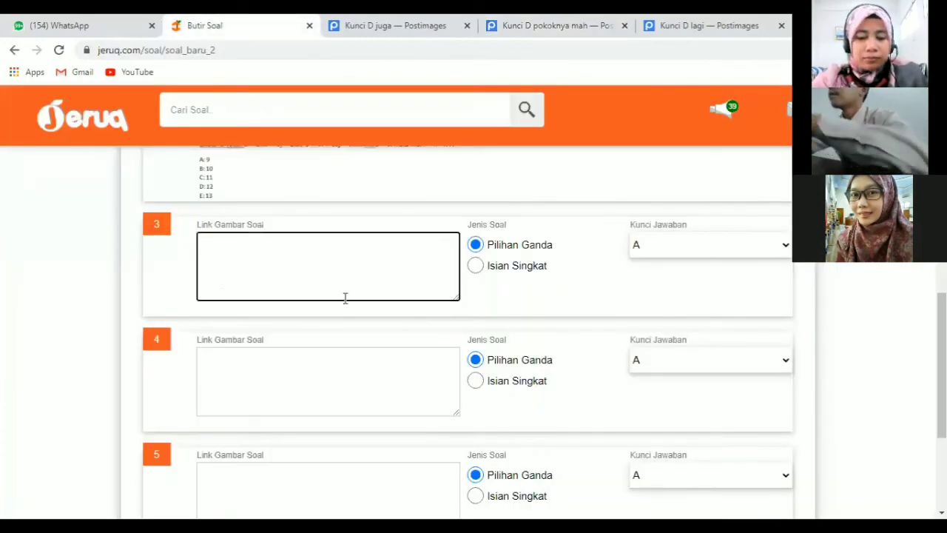
key("ctrl+v")
left_click(662, 250)
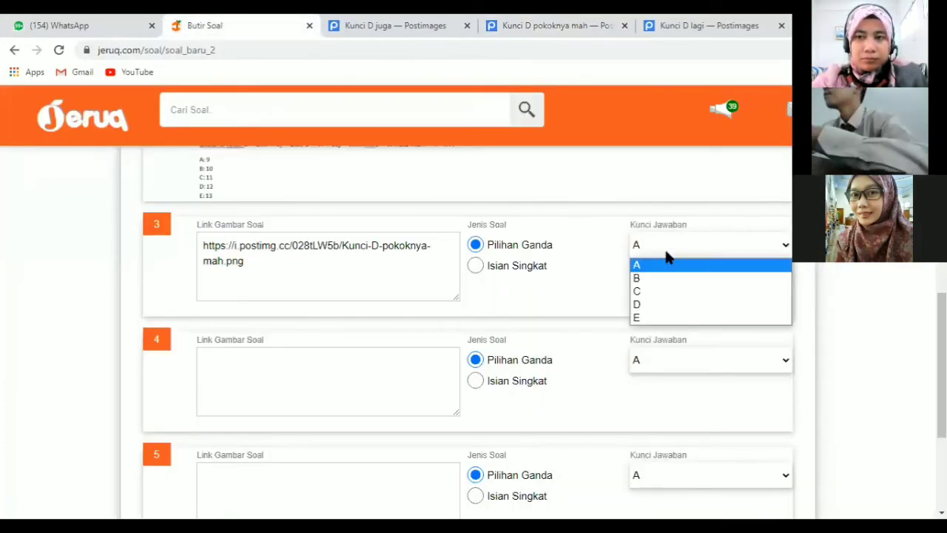
left_click(668, 304)
Return to Postimages and upload the picture Kunci D terus.PNG from the Contoh folder
scroll(756, 254, "down", 2)
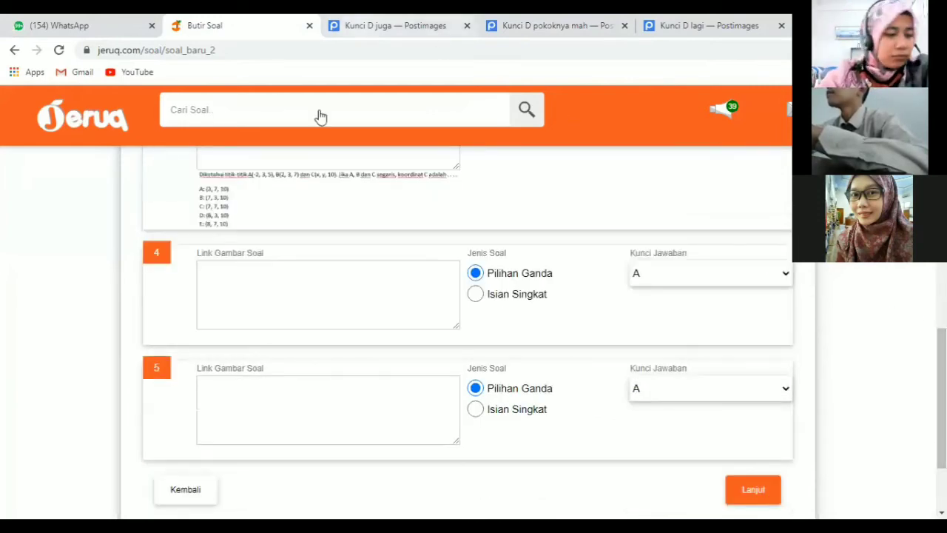
key("ctrl+Tab")
left_click(106, 197)
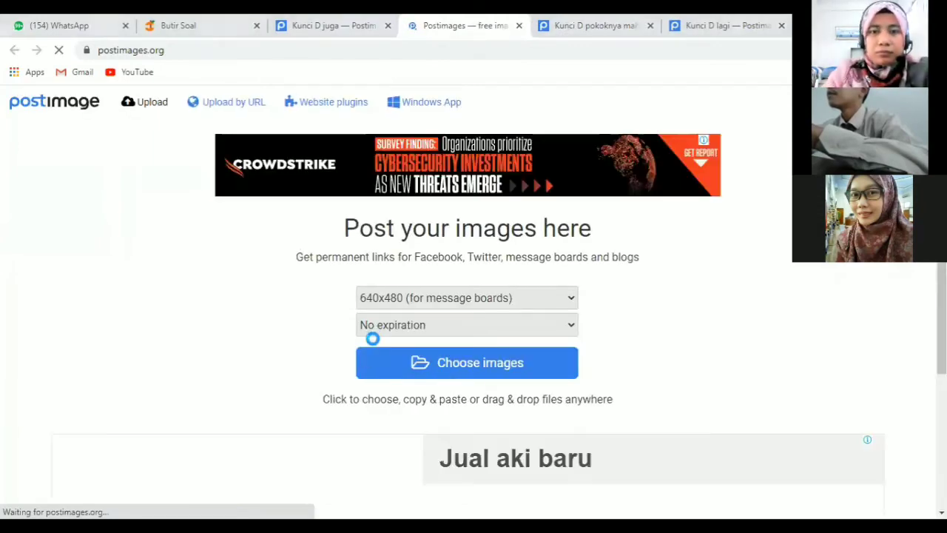
left_click(370, 349)
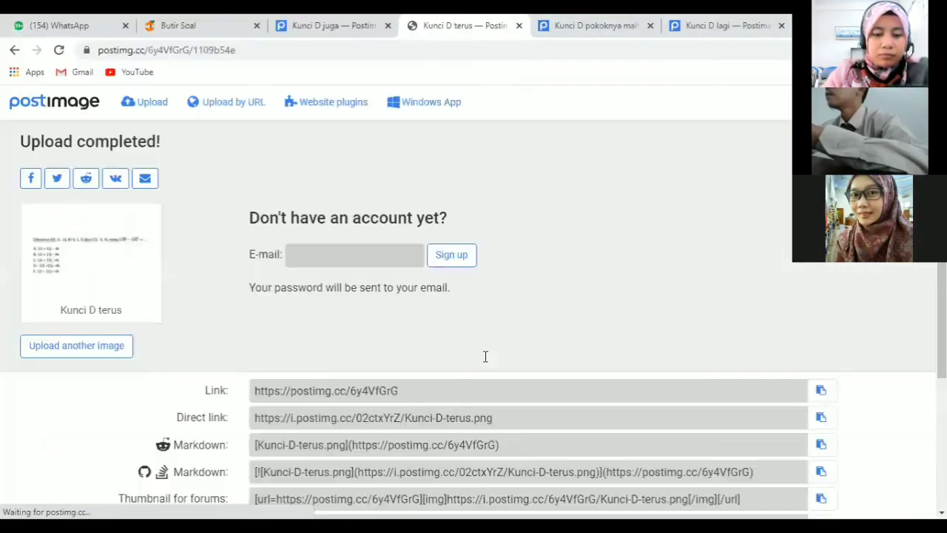
Copy the Kunci D terus direct link into question 4's Link Gambar Soal in Jeruq and set its Kunci Jawaban to D
left_click(455, 422)
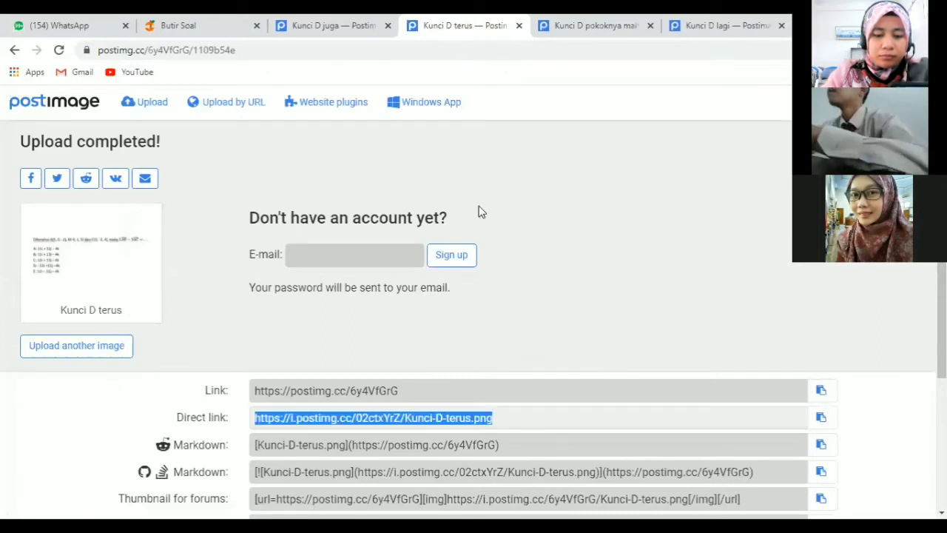
key("ctrl+2")
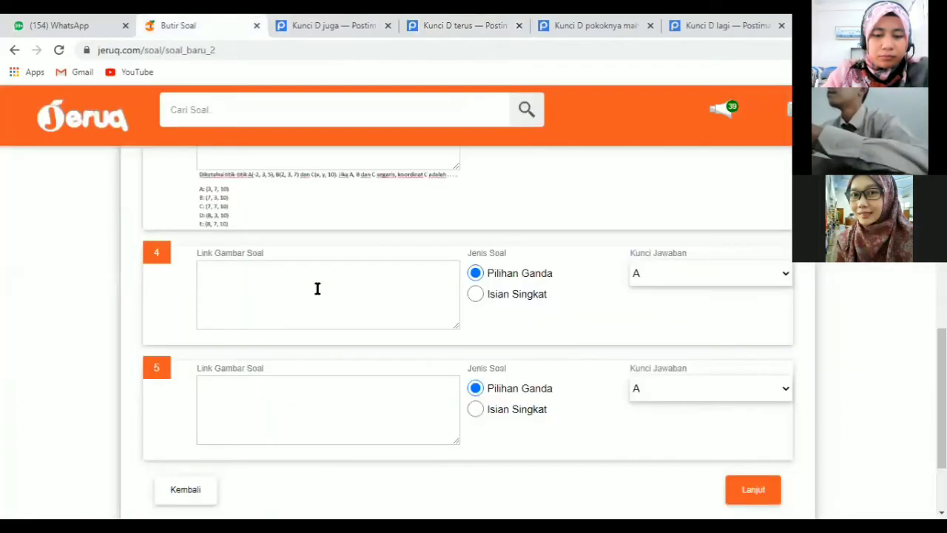
left_click(318, 288)
key("ctrl+v")
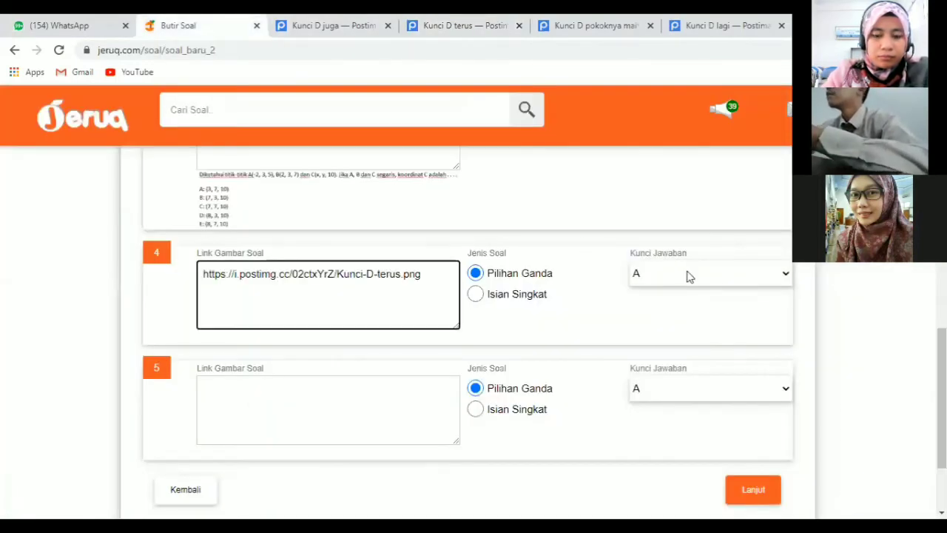
left_click(665, 273)
left_click(638, 333)
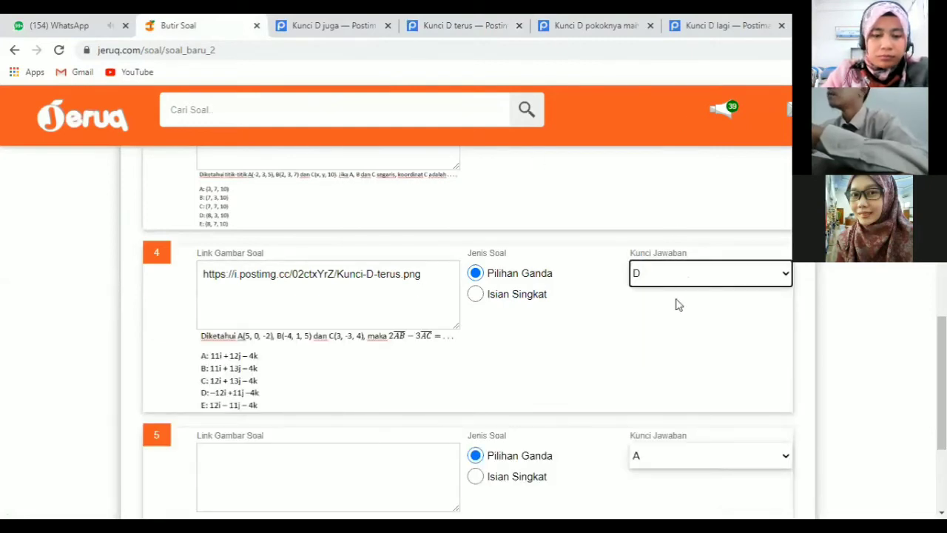
Switch to Postimages and upload the last picture, Kunci D.PNG, from the Contoh folder
scroll(525, 197, "down", 2)
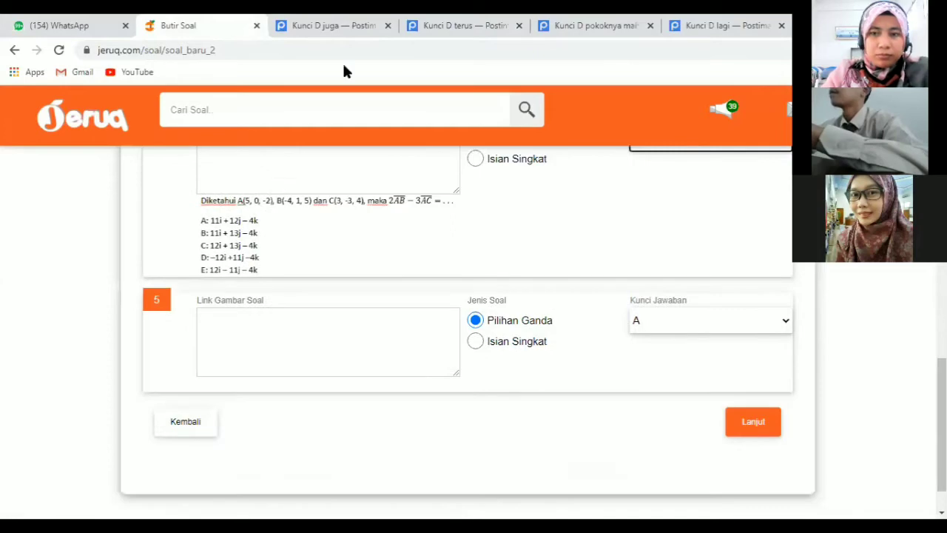
left_click(307, 30)
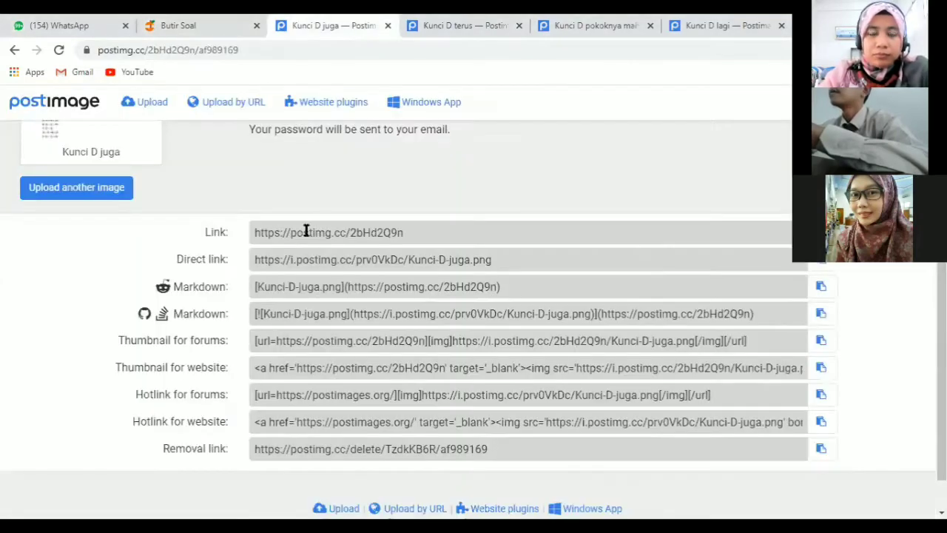
left_click(74, 189)
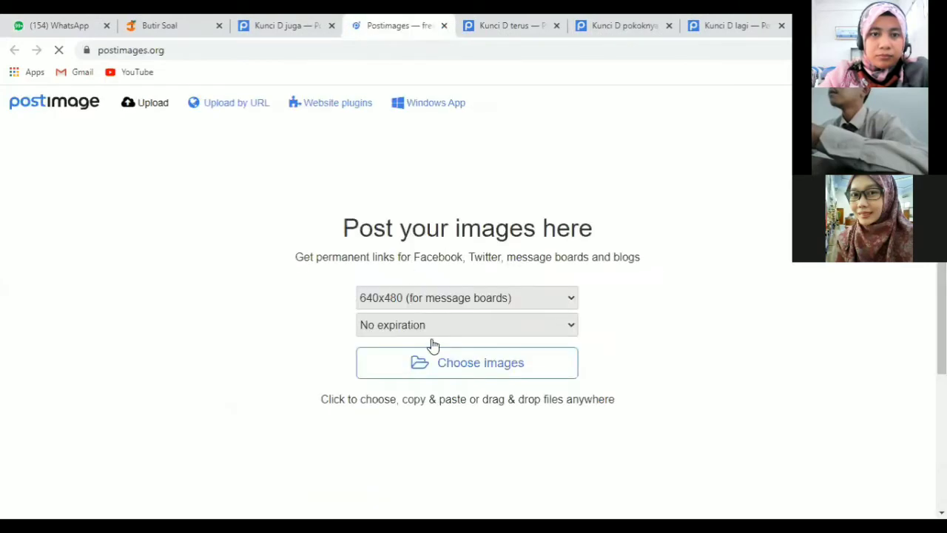
left_click(310, 129)
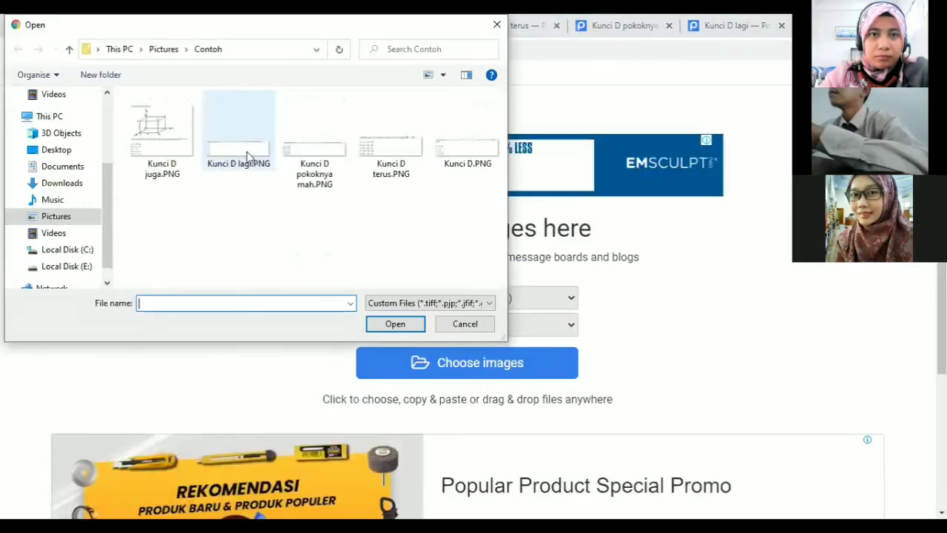
left_click(466, 145)
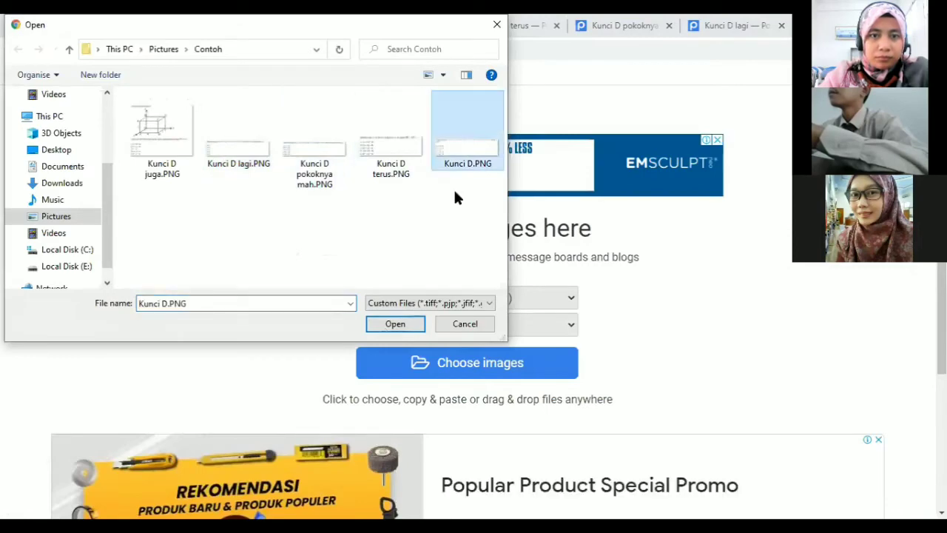
key("Return")
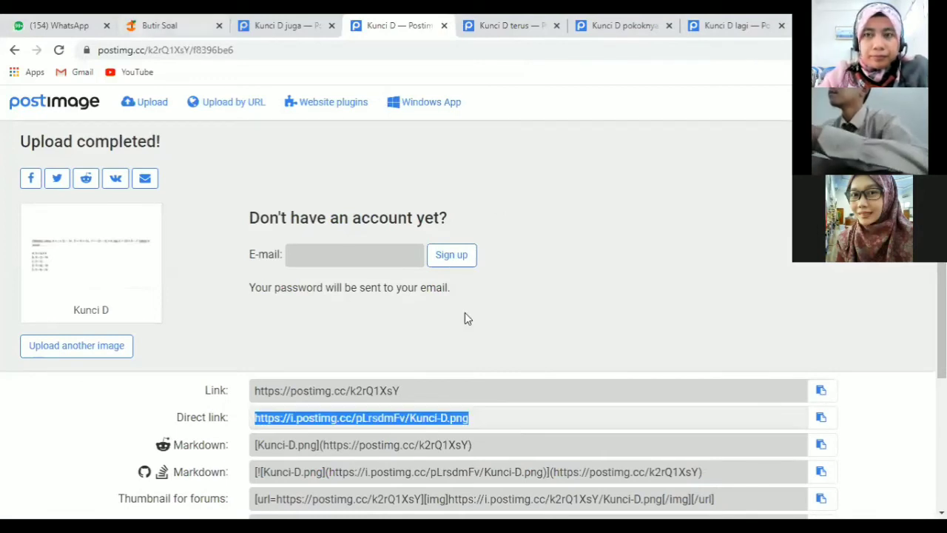
Paste the Kunci D direct link into question 5's Link Gambar Soal in Jeruq and set its Kunci Jawaban to D
key("ctrl+2")
left_click(374, 345)
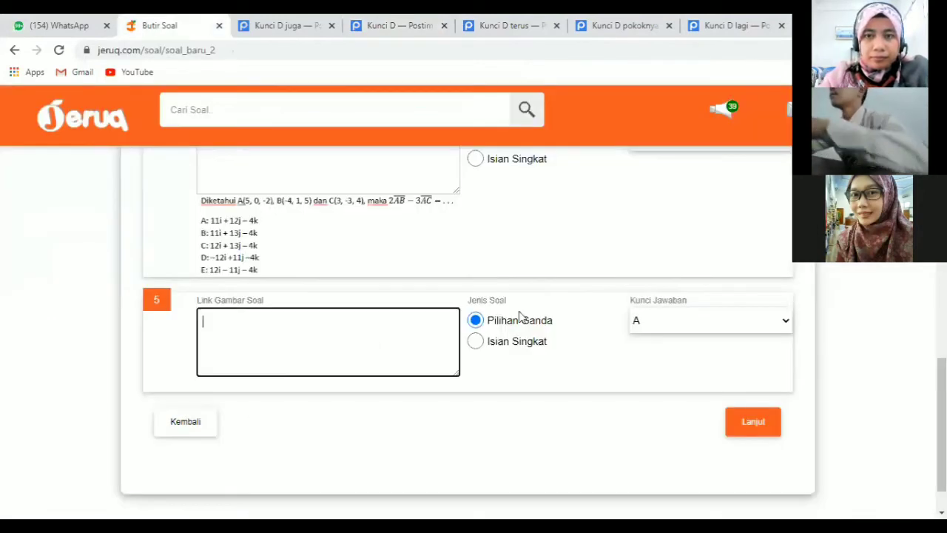
key("ctrl+v")
left_click(696, 320)
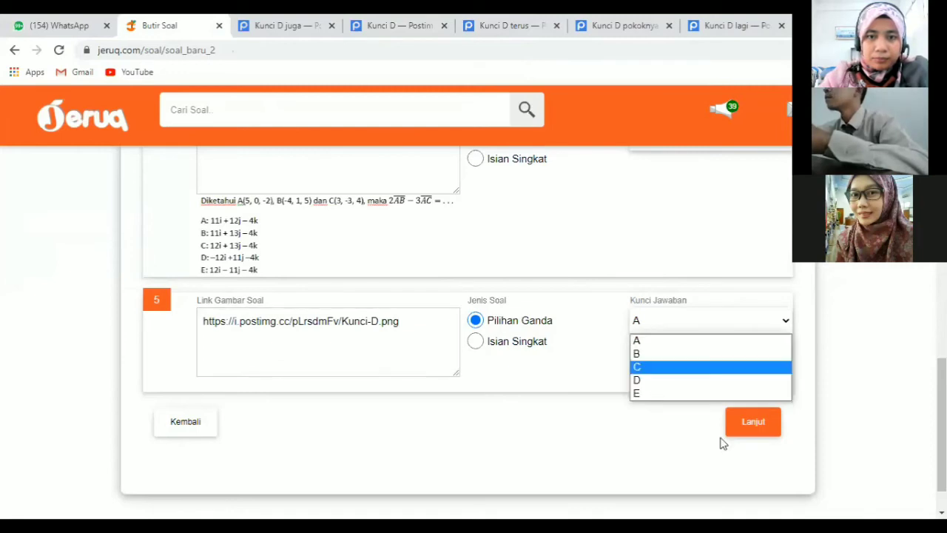
key("Down")
key("Return")
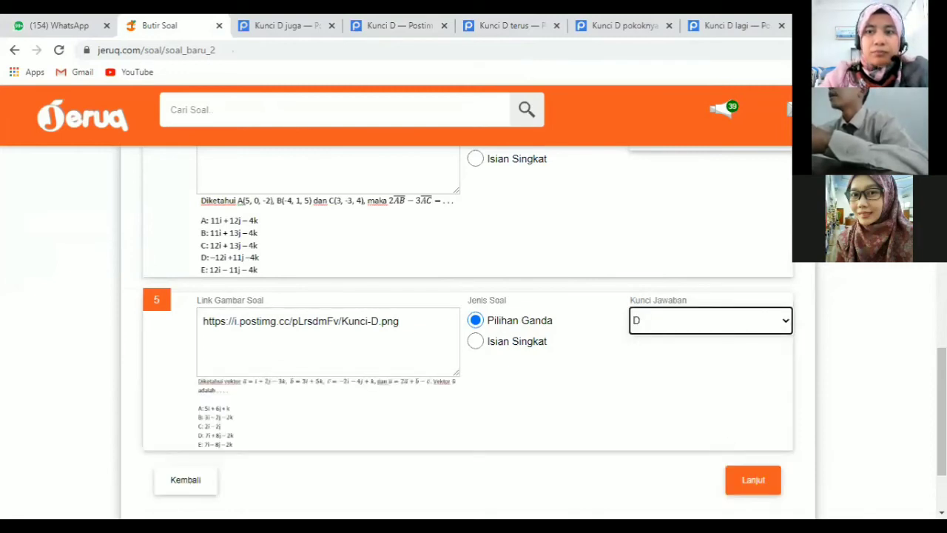
Review the five question entries and question 1's answer options, and continue to Langkah 3 for the question set's cover page
scroll(473, 332, "up", 9)
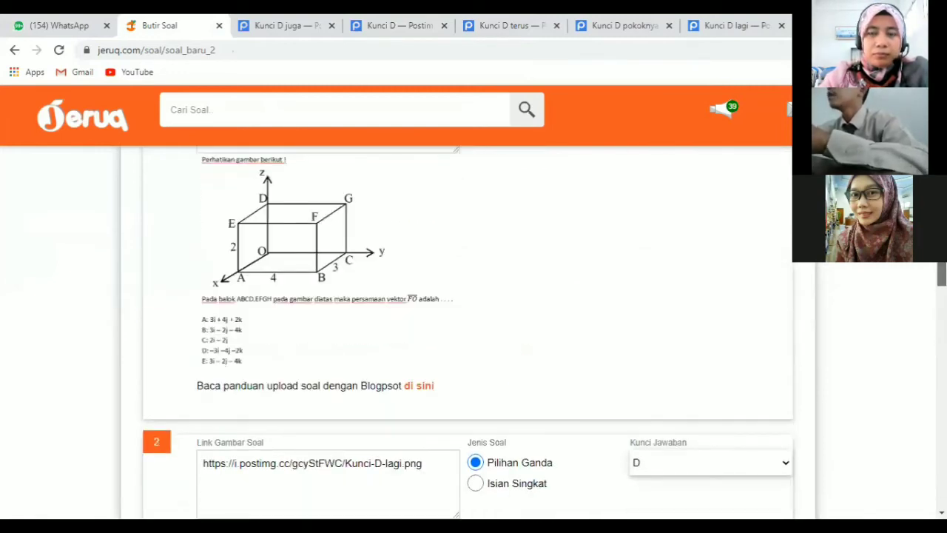
scroll(473, 333, "up", 2)
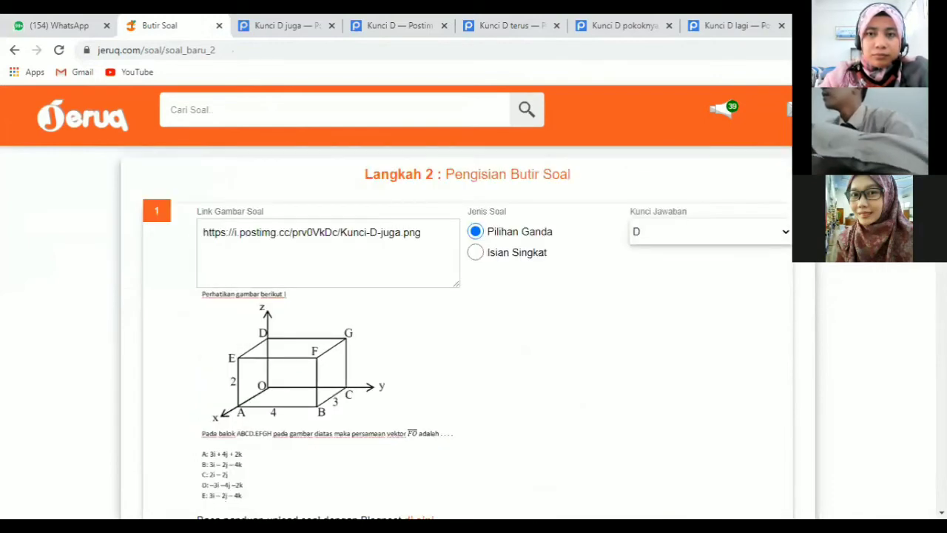
scroll(474, 333, "up", 1)
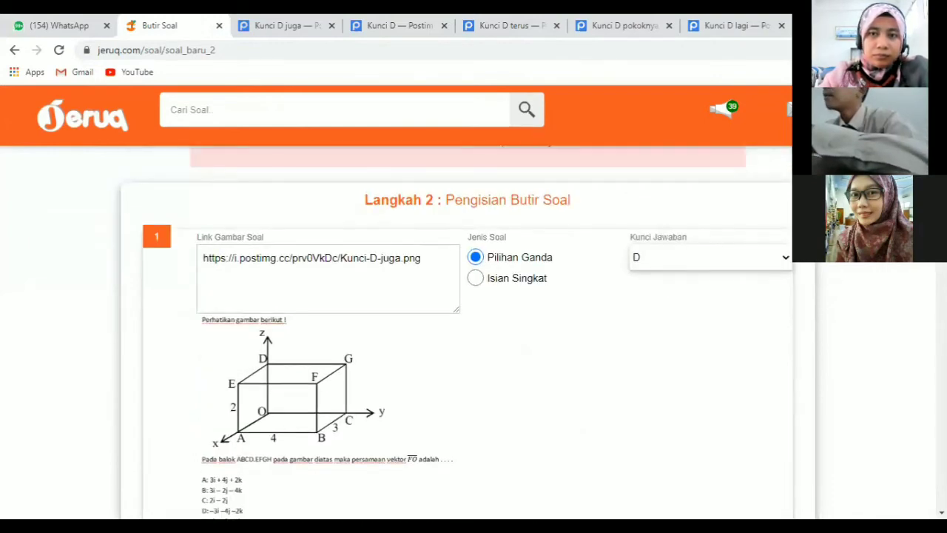
left_click(770, 265)
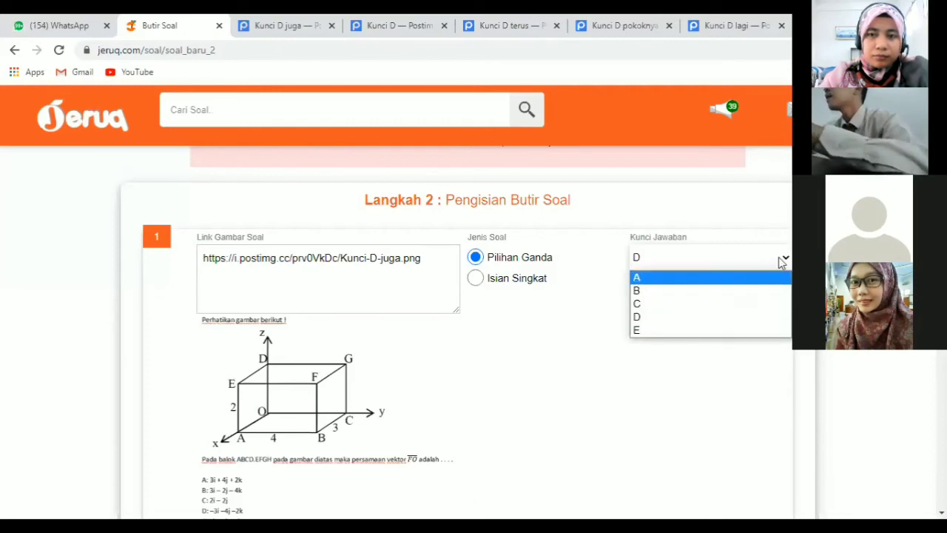
left_click(778, 256)
scroll(778, 257, "down", 1)
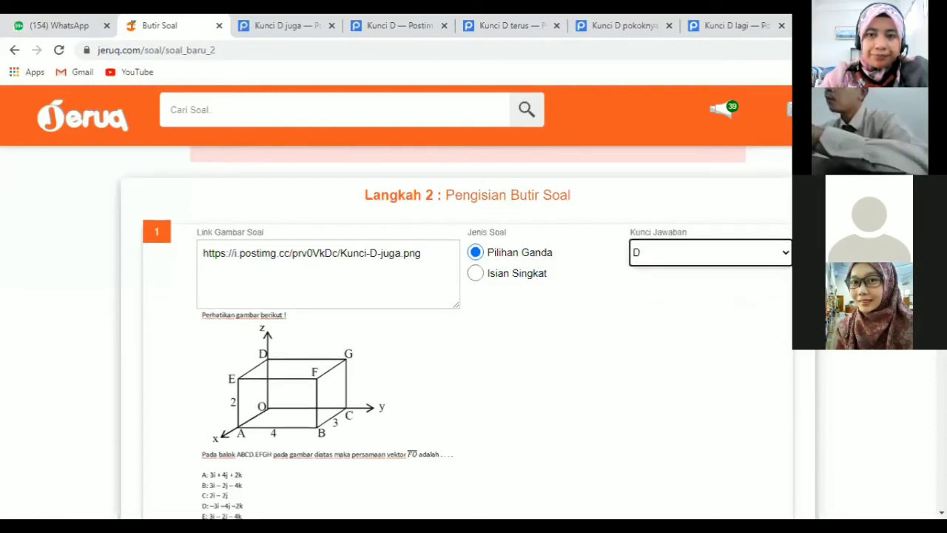
scroll(467, 325, "down", 15)
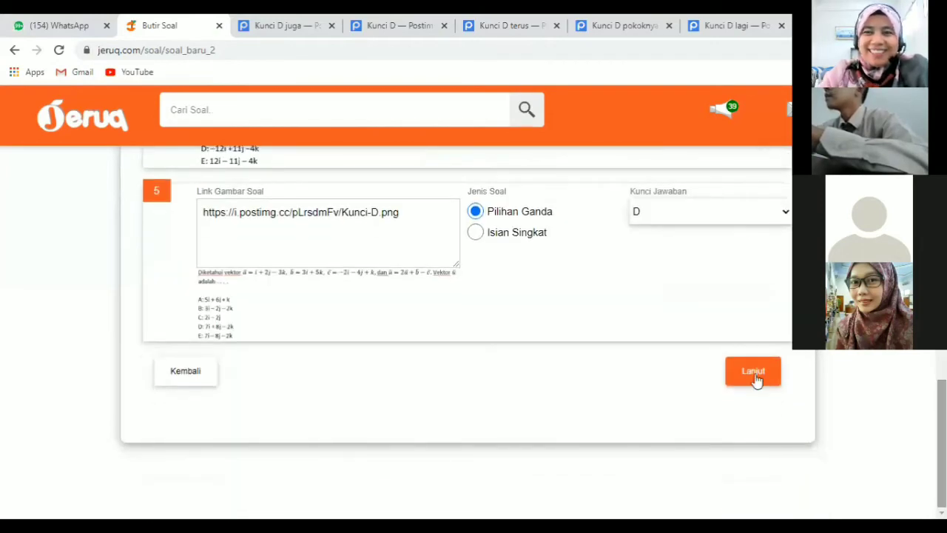
left_click(748, 373)
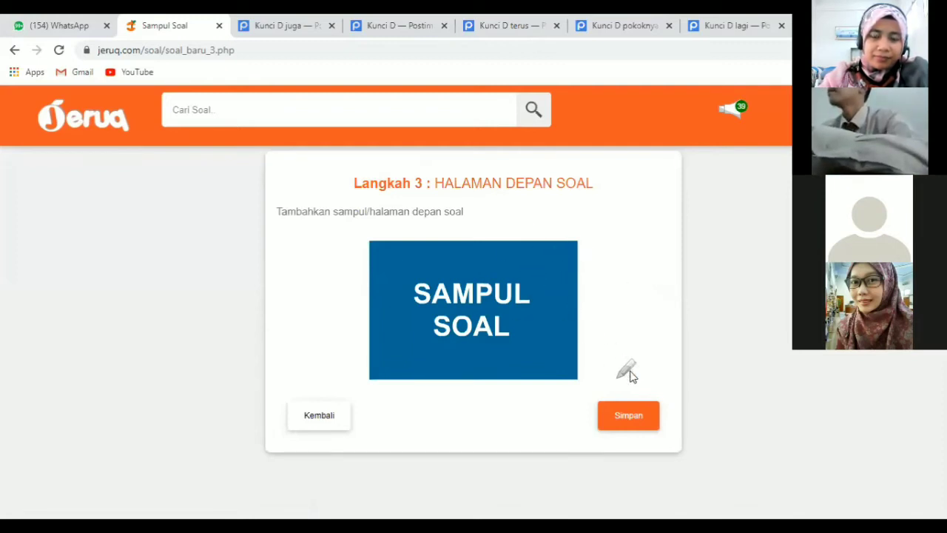
Choose Screenshot 2021-02-25 105329.png from the Pictures folder as the question set's cover image
left_click(482, 287)
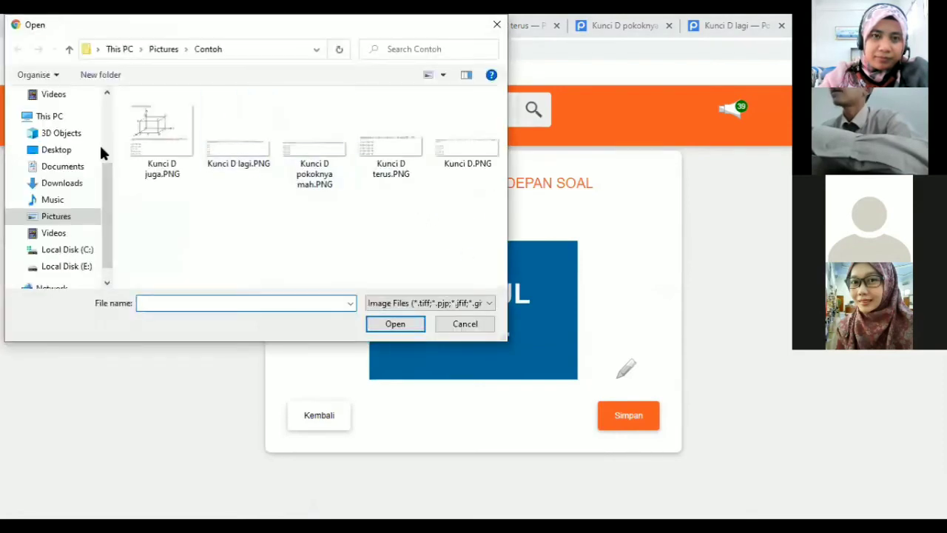
left_click_drag(105, 178, 105, 126)
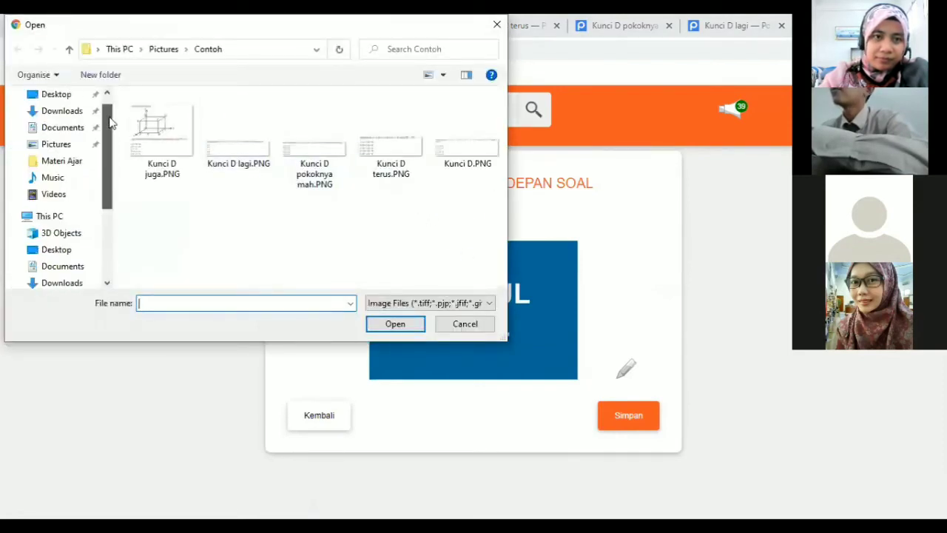
left_click(74, 145)
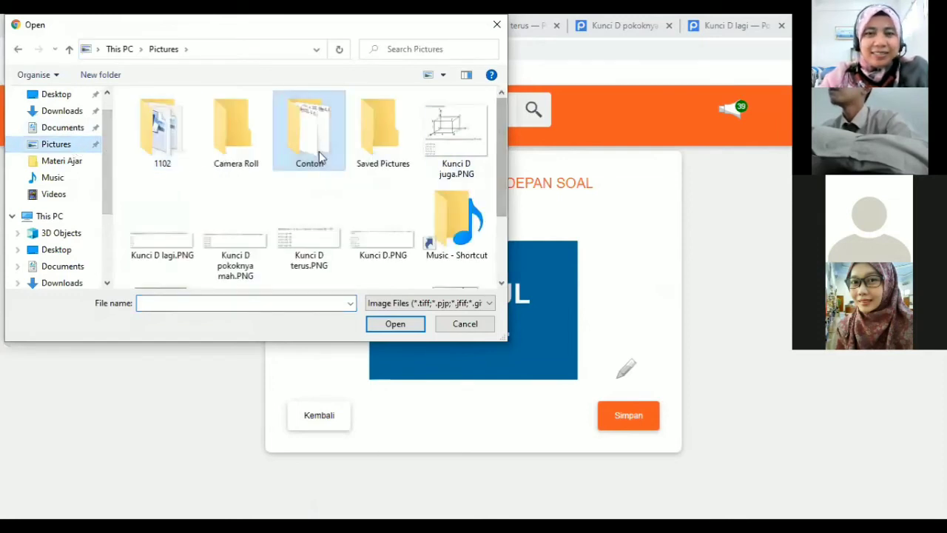
left_click_drag(508, 148, 492, 236)
left_click(274, 228)
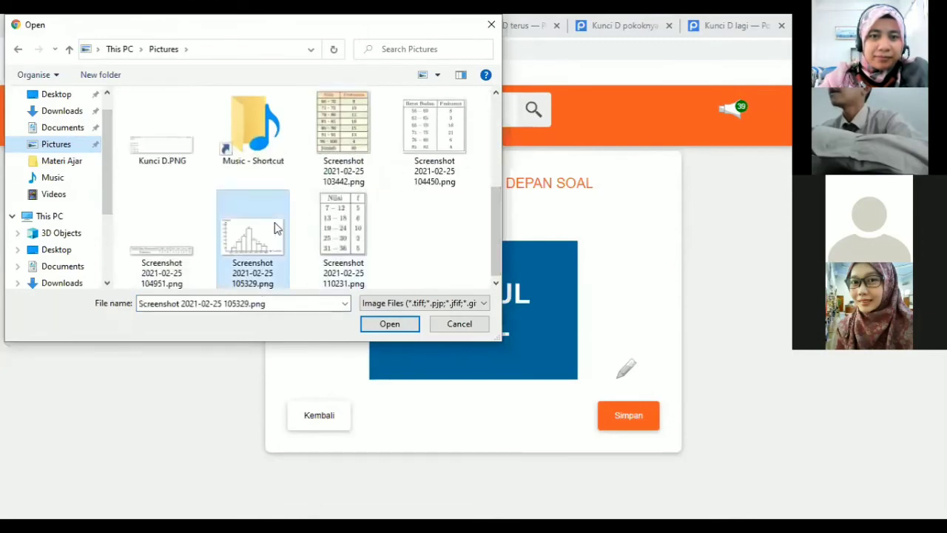
left_click(390, 324)
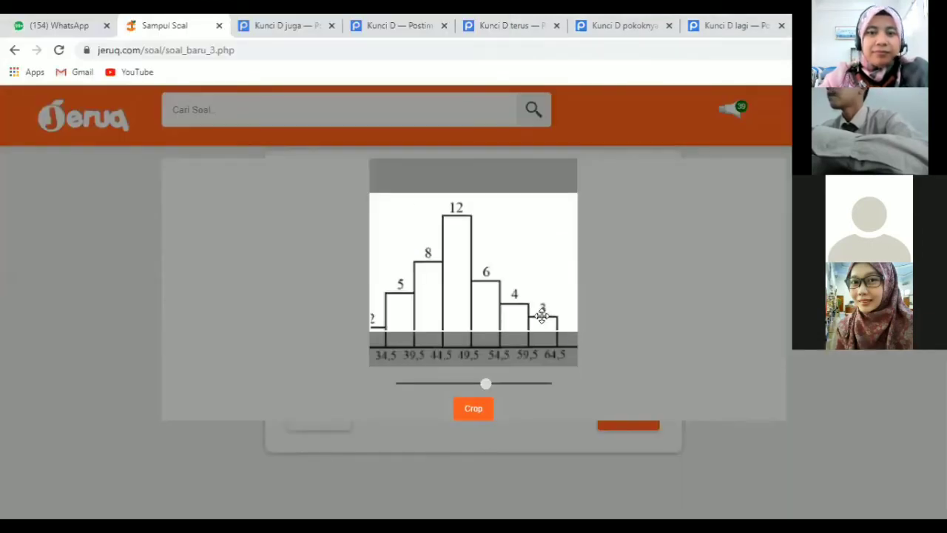
Reposition the histogram inside the crop frame, zoom it out slightly so all bars fit, and crop the cover
mouse_move(541, 316)
left_mouse_down()
mouse_move(537, 289)
mouse_move(549, 285)
mouse_move(544, 313)
left_mouse_up()
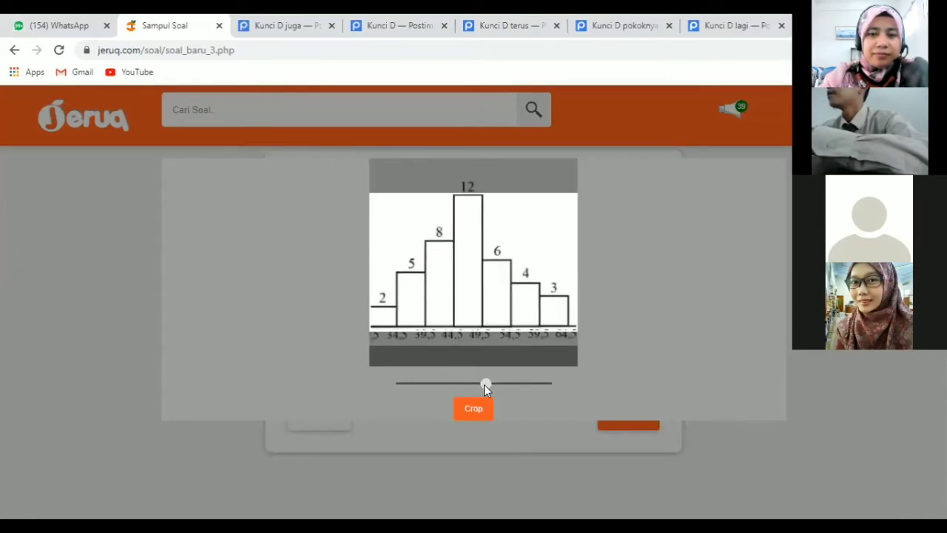
left_click_drag(485, 384, 546, 382)
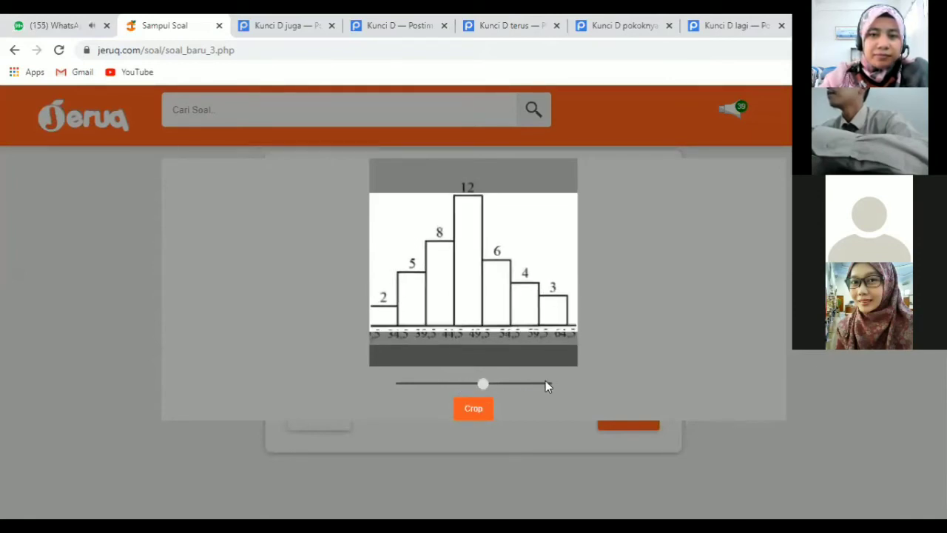
left_click_drag(481, 384, 469, 381)
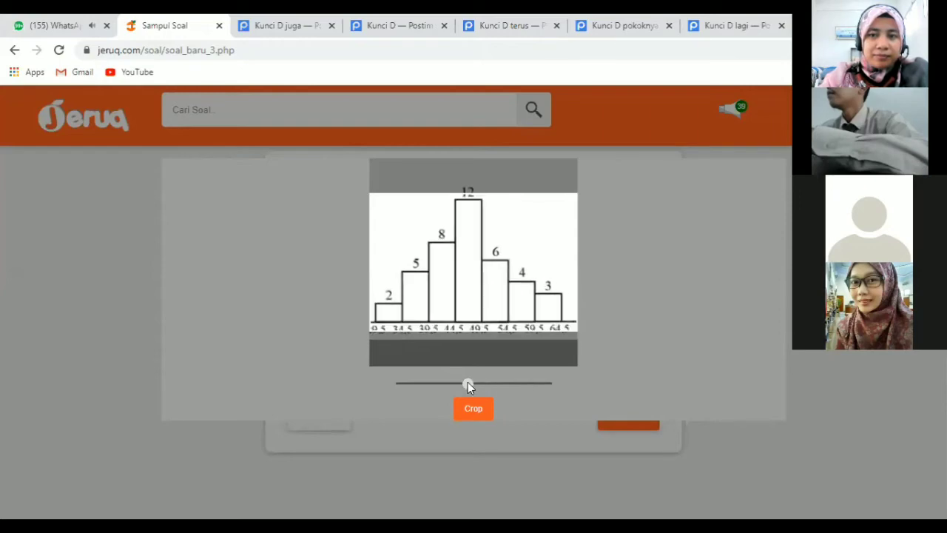
left_click(473, 411)
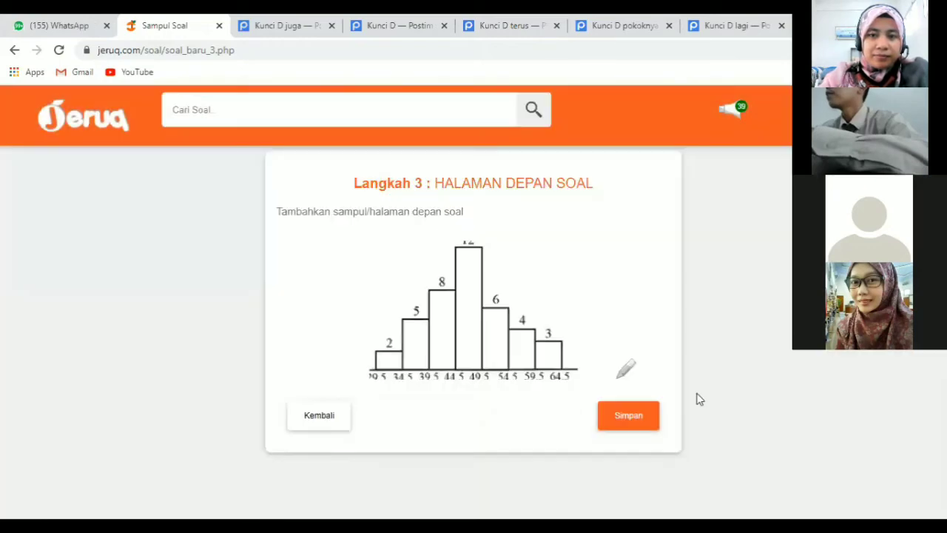
Save the question set with its cover and look over the resulting Matematika page
left_click(651, 426)
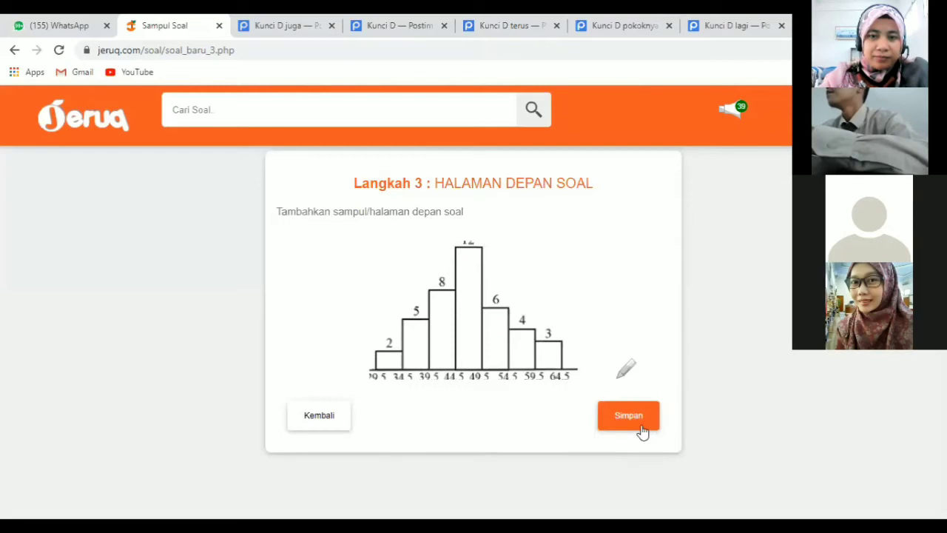
left_click(642, 432)
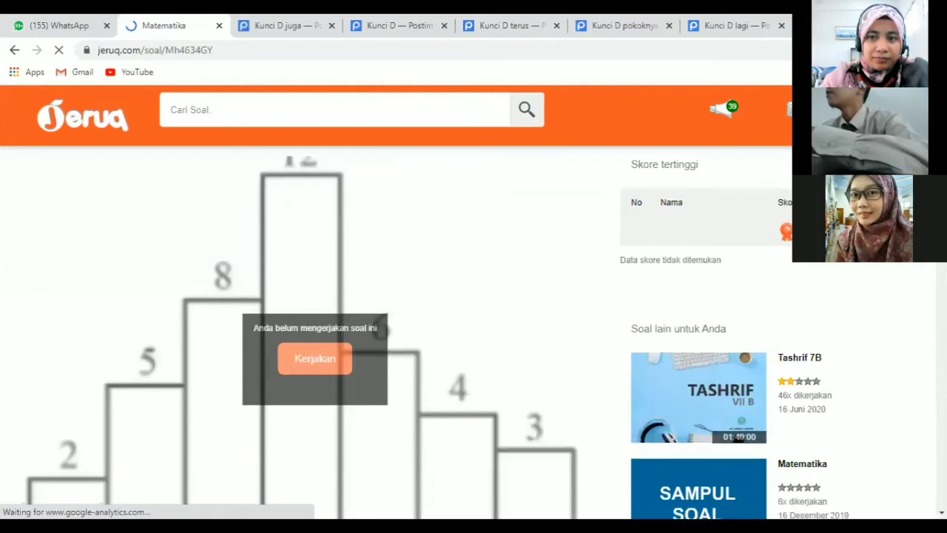
scroll(590, 307, "down", 5)
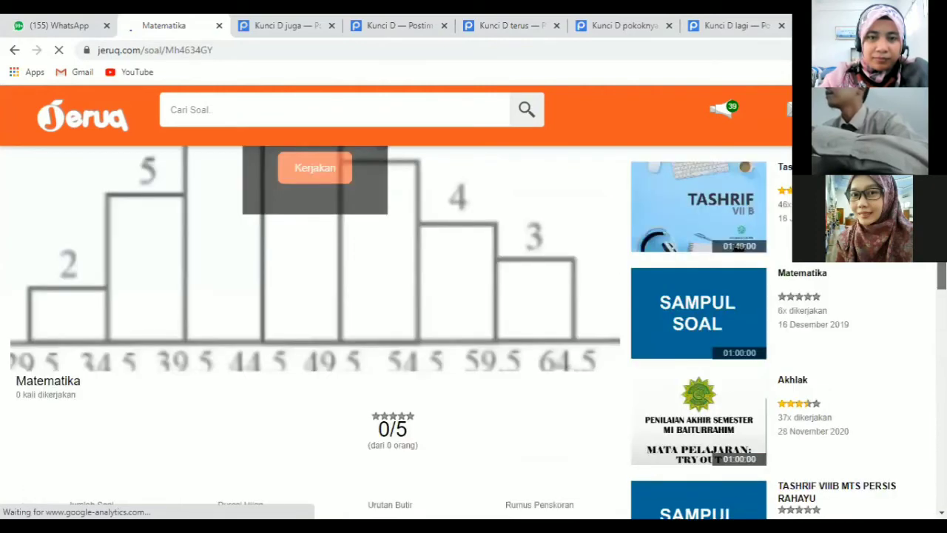
Look over the saved Matematika question page and start working on the test
scroll(589, 307, "up", 5)
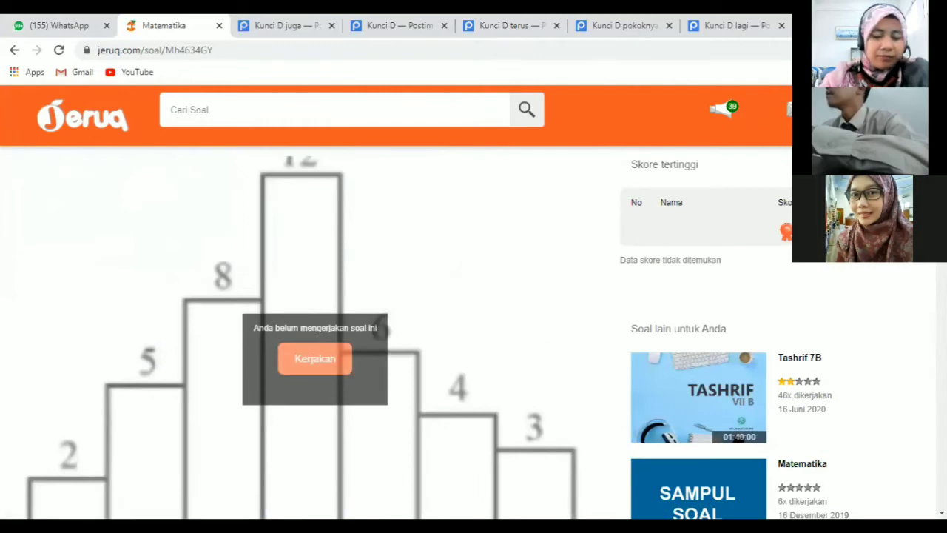
scroll(473, 332, "down", 5)
scroll(473, 333, "down", 3)
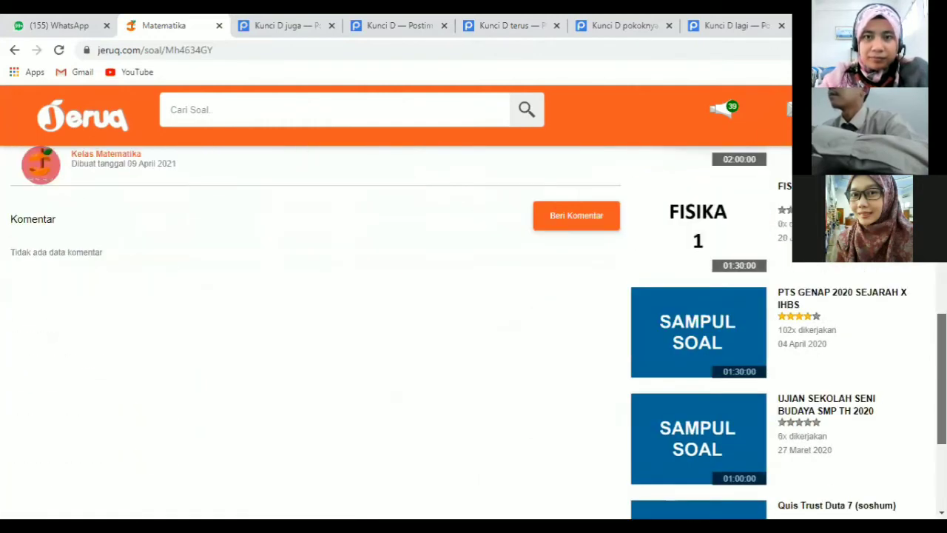
scroll(474, 333, "up", 6)
scroll(613, 292, "up", 2)
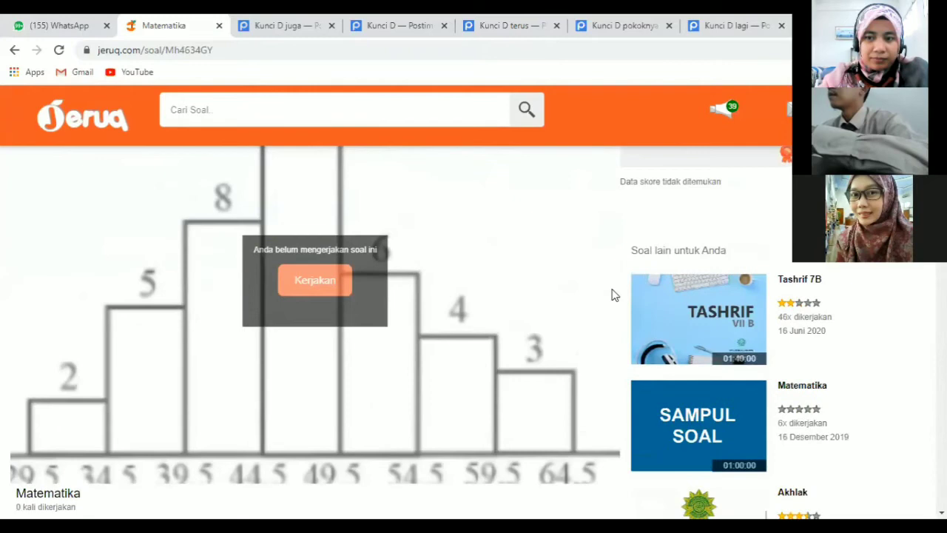
left_click(311, 280)
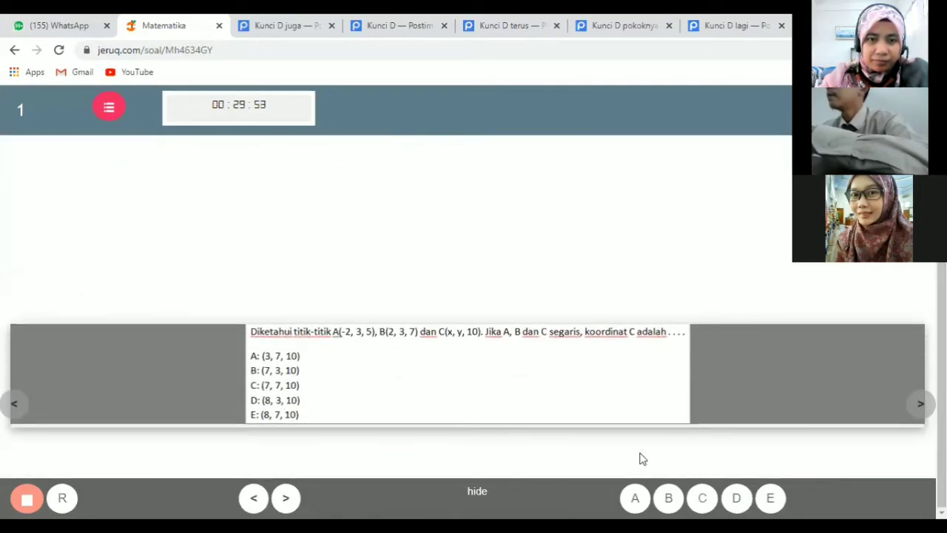
Answer D on questions 1 and 2 of the Matematika test and move on to question 3
left_click(736, 498)
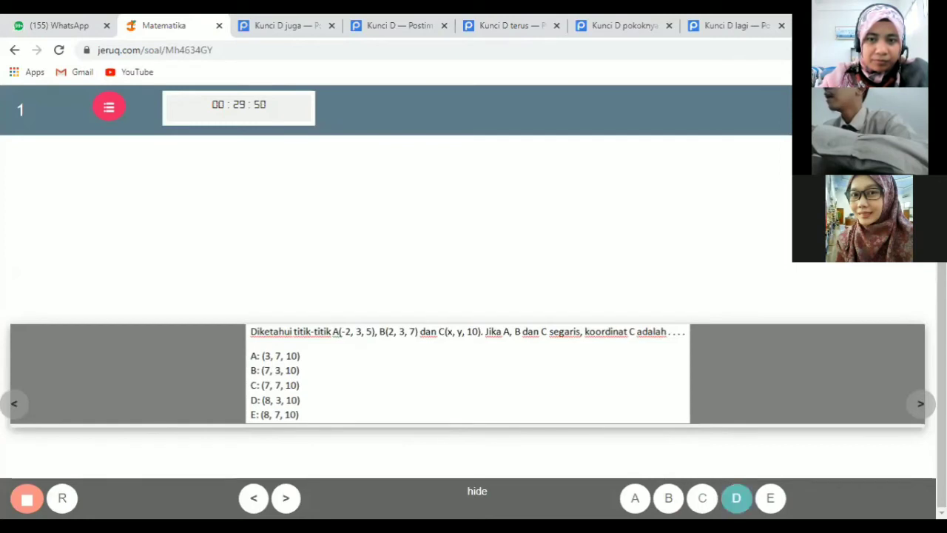
left_click(286, 497)
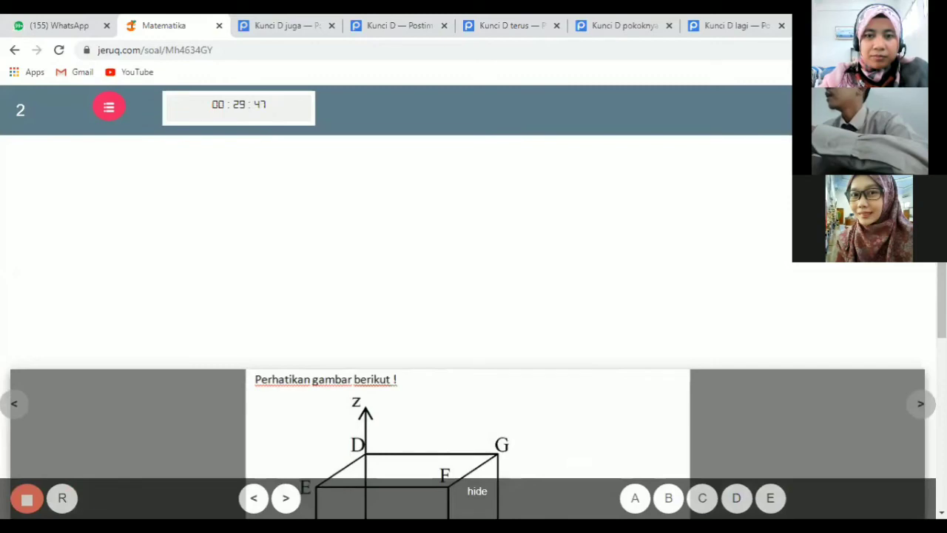
scroll(474, 296, "down", 4)
left_click(736, 498)
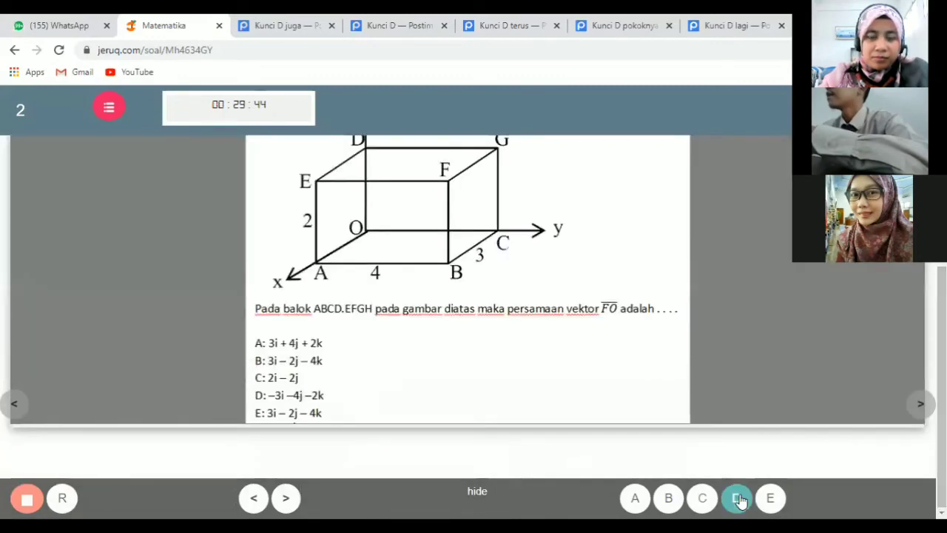
left_click(285, 498)
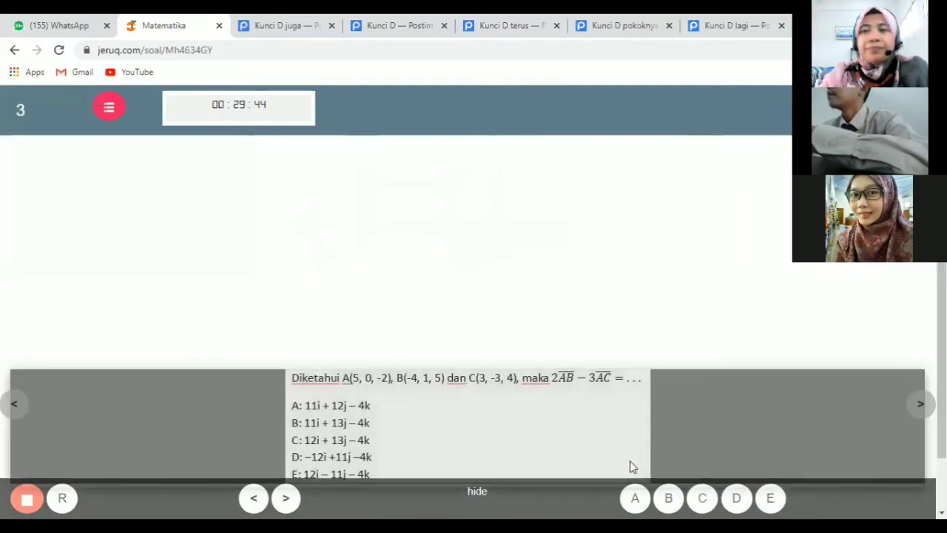
Answer D on the remaining questions 3, 4 and 5 of the test
left_click(285, 497)
left_click(735, 498)
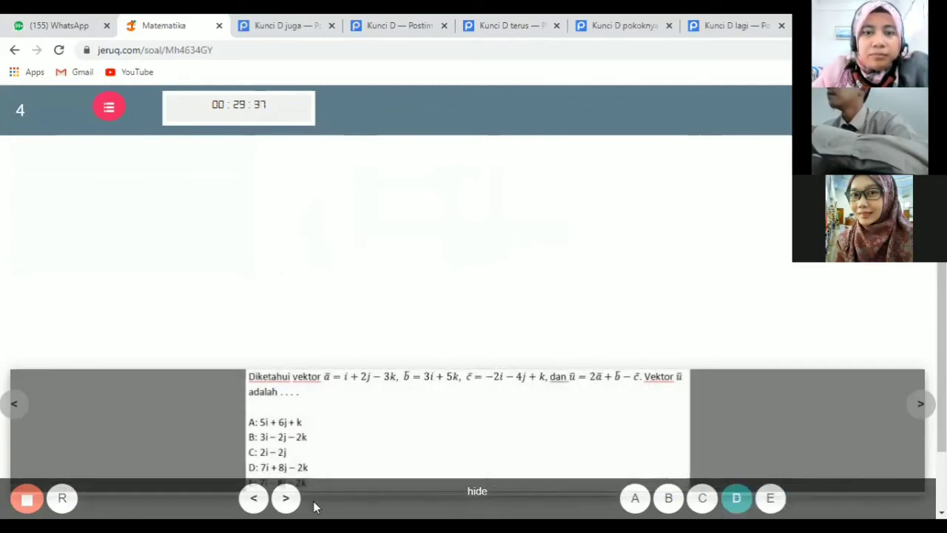
left_click(290, 502)
left_click(701, 497)
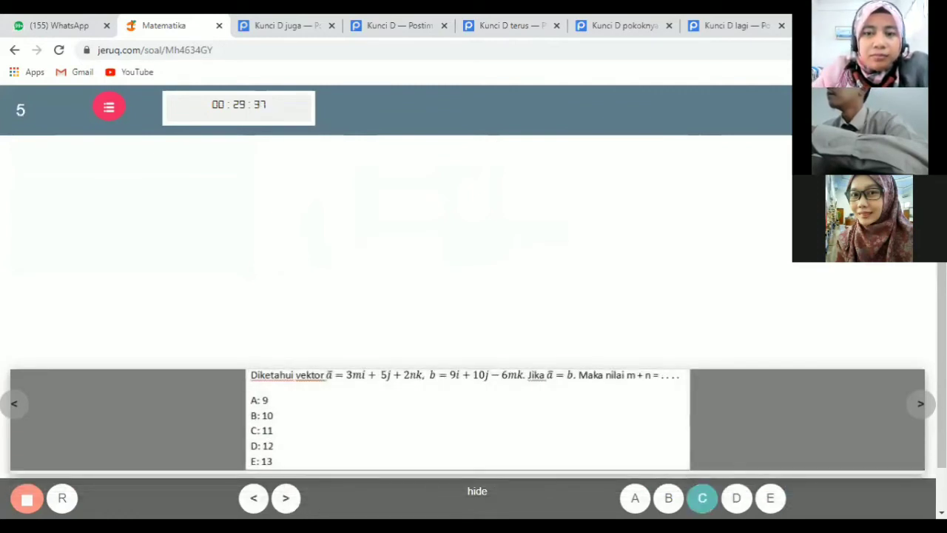
left_click(736, 498)
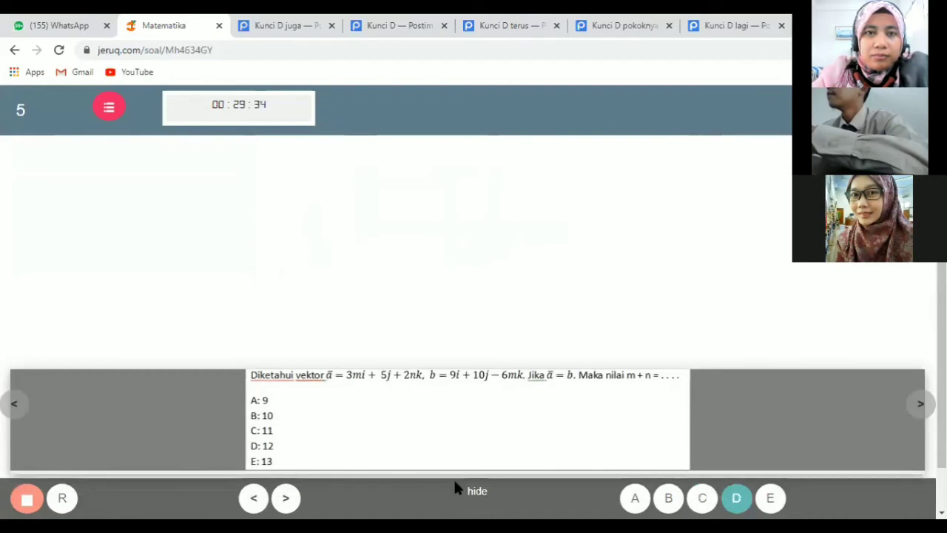
Page forward and back through the answered questions to check their selected answers
left_click(287, 499)
left_click(289, 500)
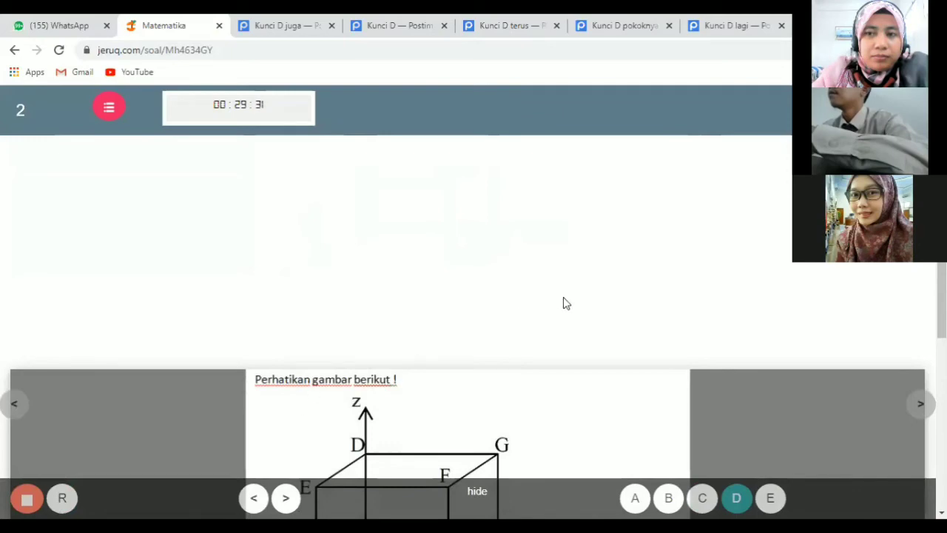
scroll(467, 295, "down", 4)
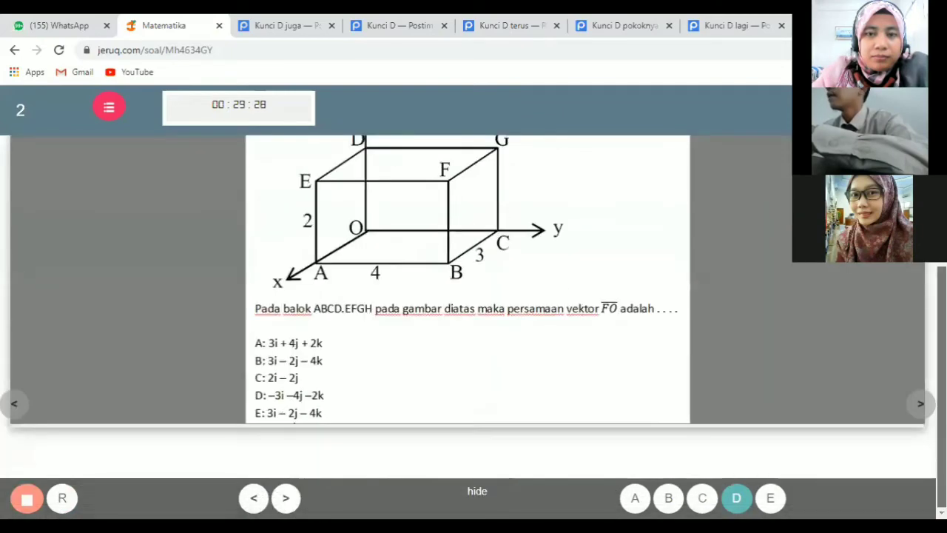
left_click(13, 403)
left_click(12, 404)
left_click(13, 404)
left_click(12, 403)
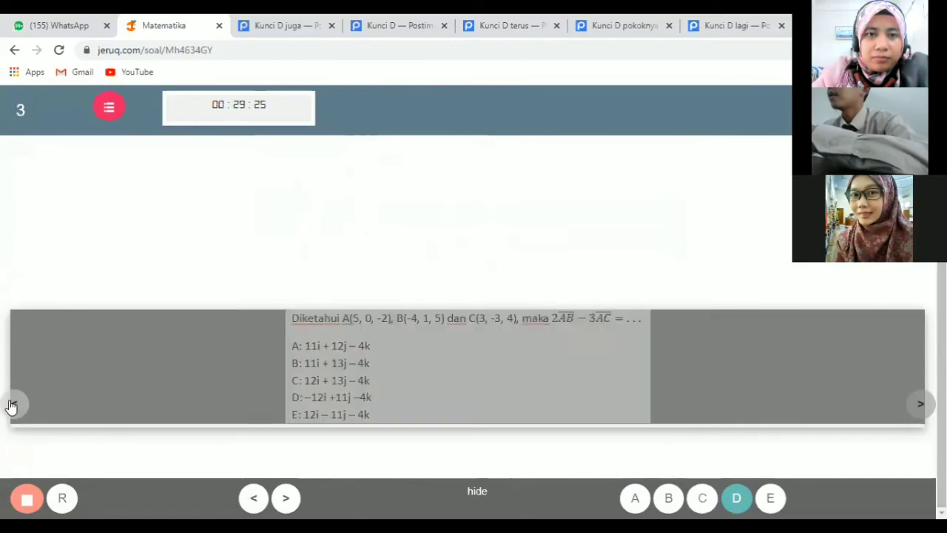
Flag question 2 as doubtful and check the end-of-test confirmation without ending the test
left_click(12, 404)
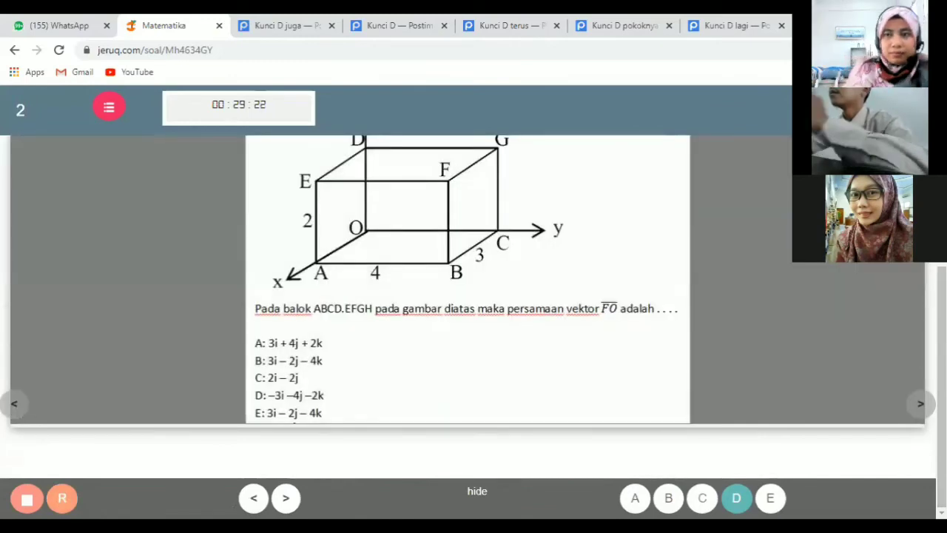
left_click(33, 502)
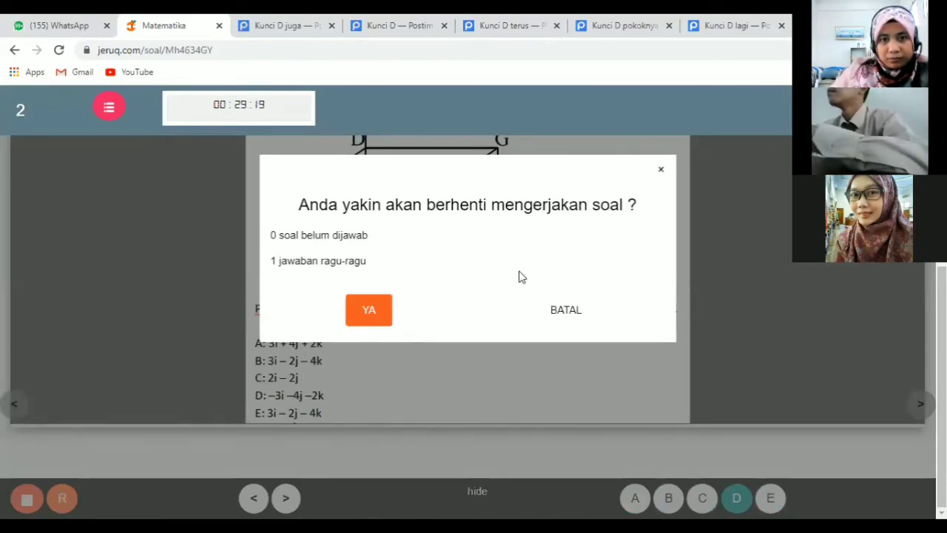
left_click(569, 311)
Clear the doubtful flag on question 2 and end the test, confirming the submission
left_click(252, 496)
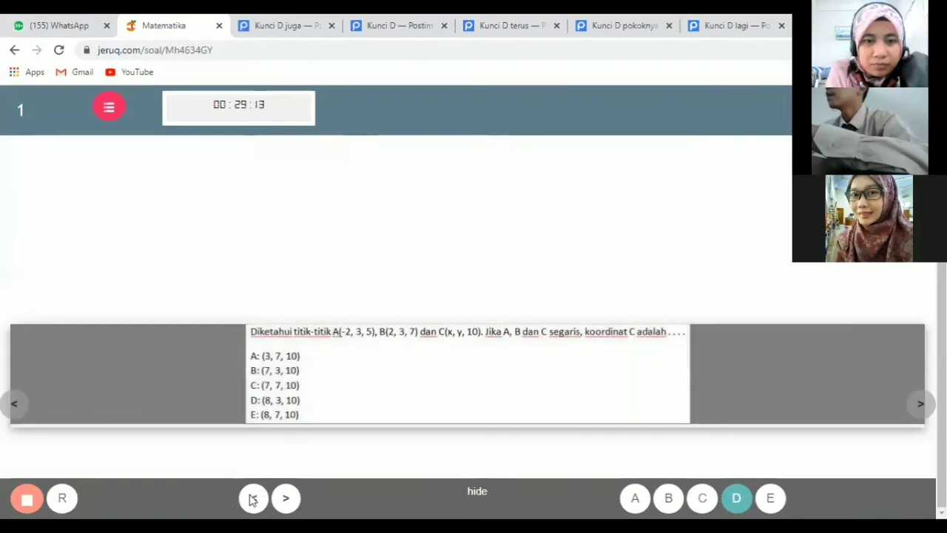
left_click(285, 498)
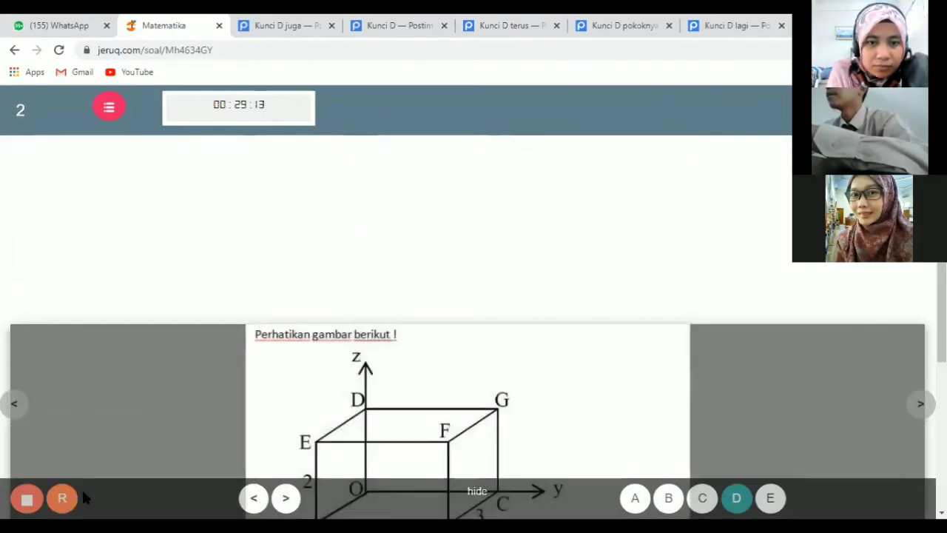
left_click(28, 500)
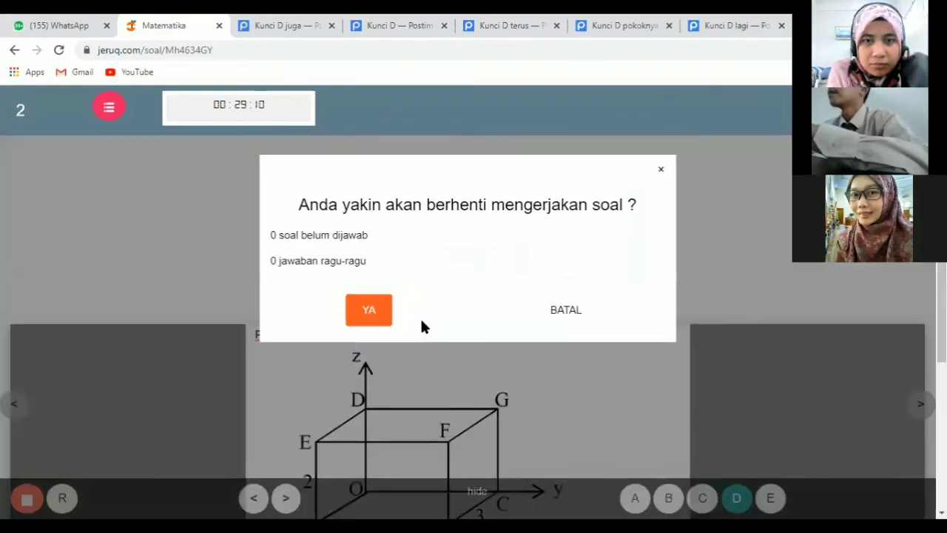
left_click(380, 316)
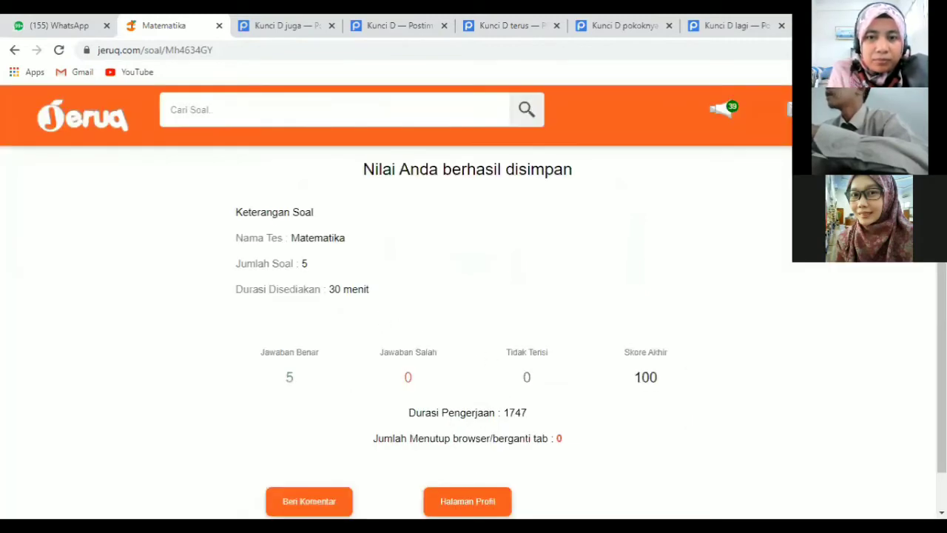
Examine the test result page, including the status, correct and wrong answers, final score and working duration
scroll(473, 333, "down", 1)
scroll(474, 333, "up", 2)
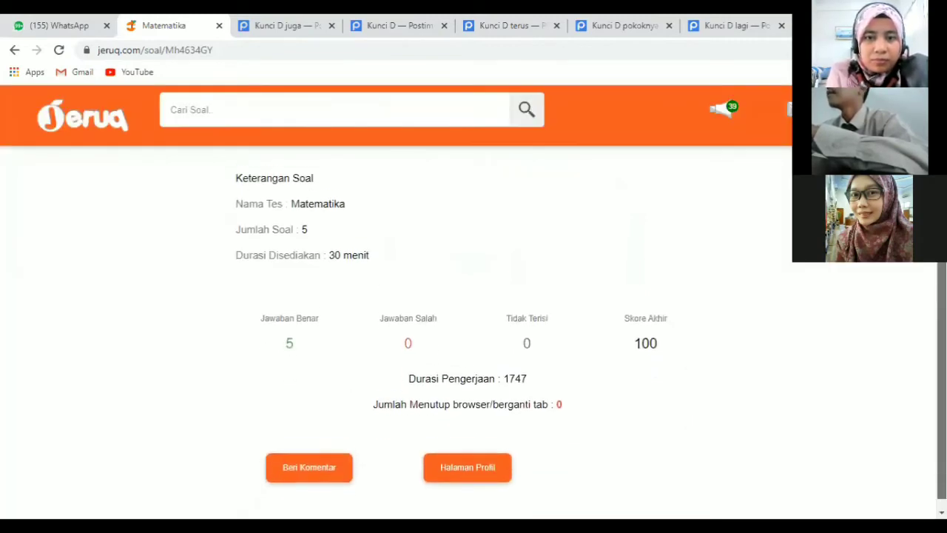
scroll(474, 332, "down", 2)
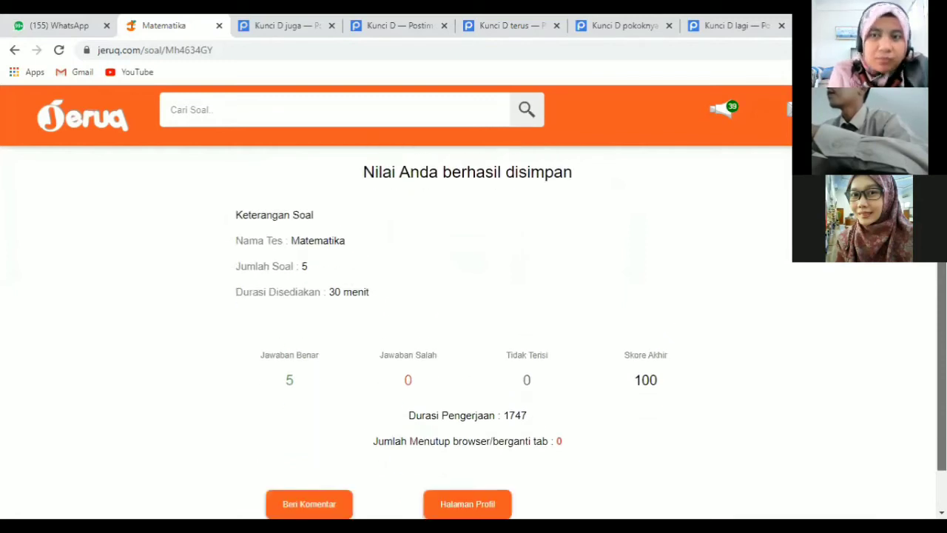
scroll(473, 333, "up", 2)
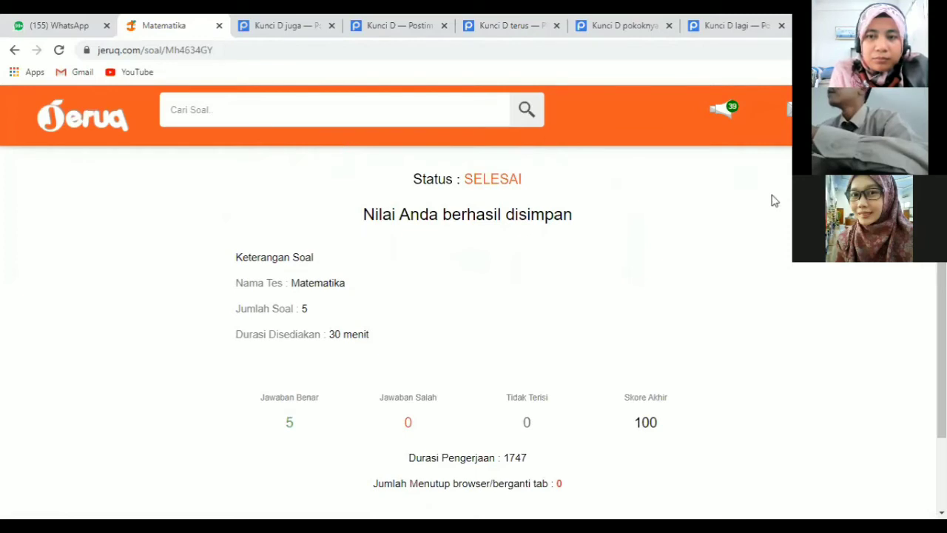
scroll(941, 222, "down", 2)
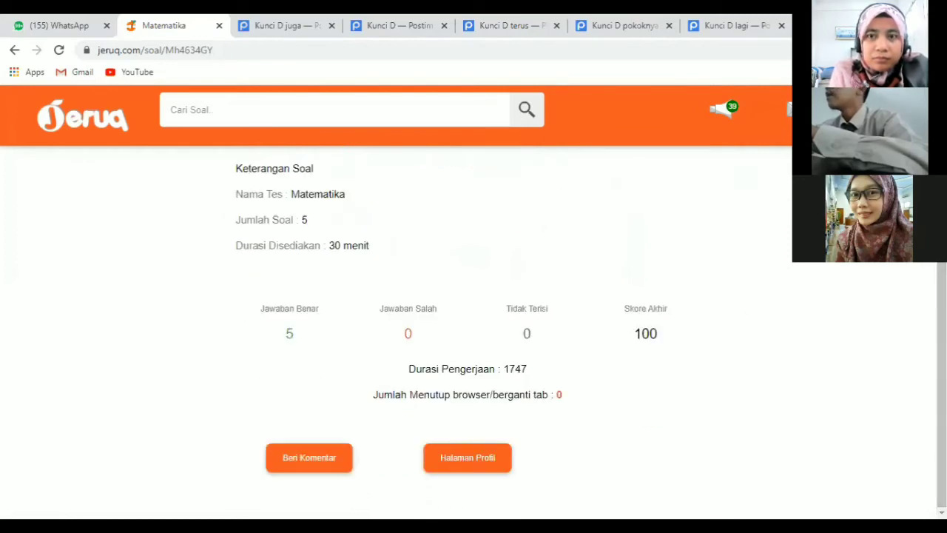
scroll(849, 291, "up", 2)
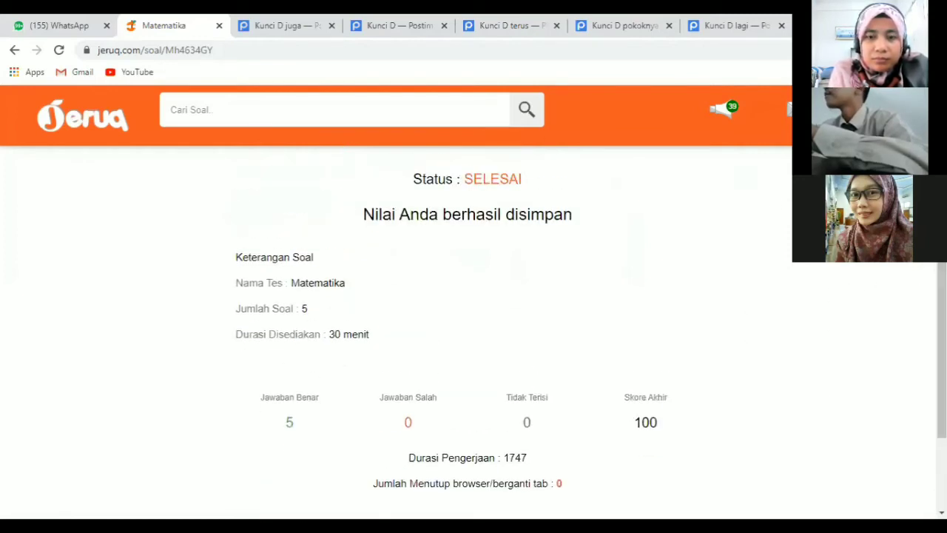
left_click(788, 110)
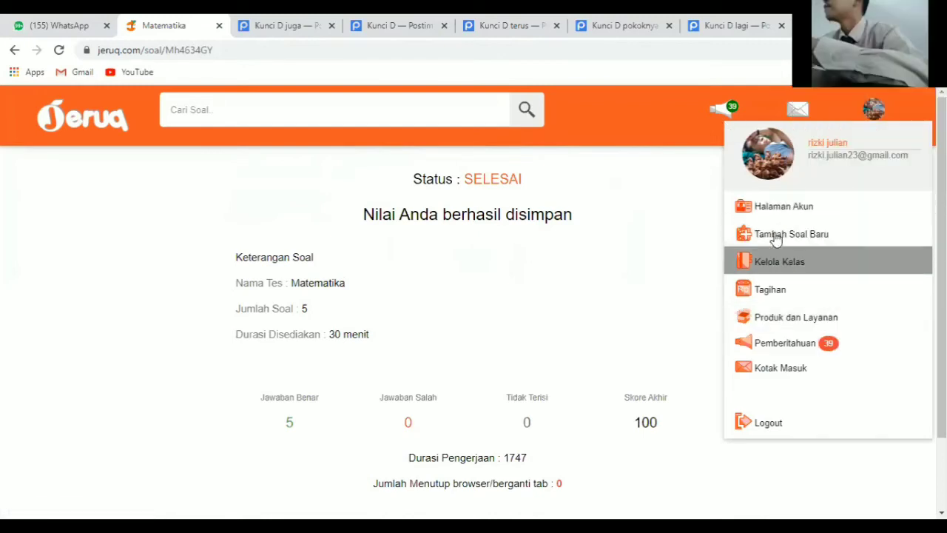
left_click(798, 110)
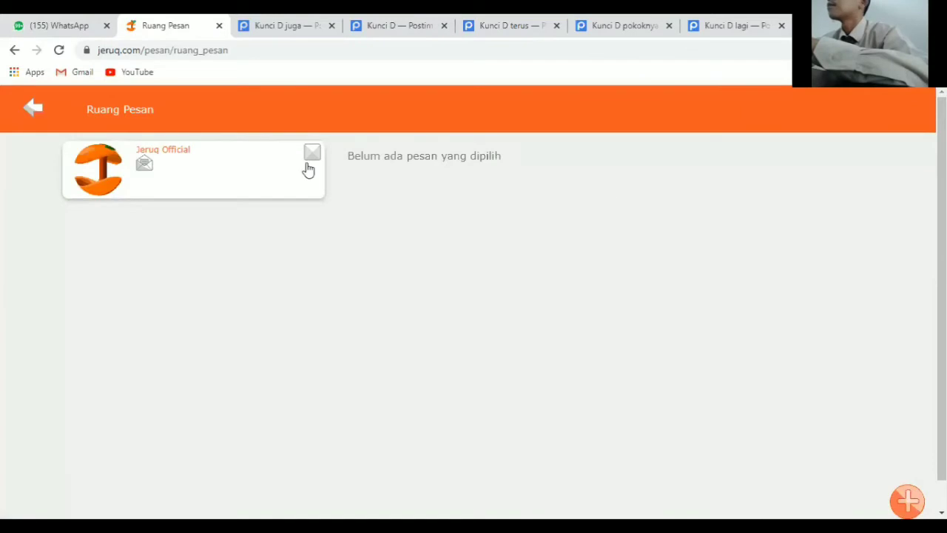
left_click(33, 108)
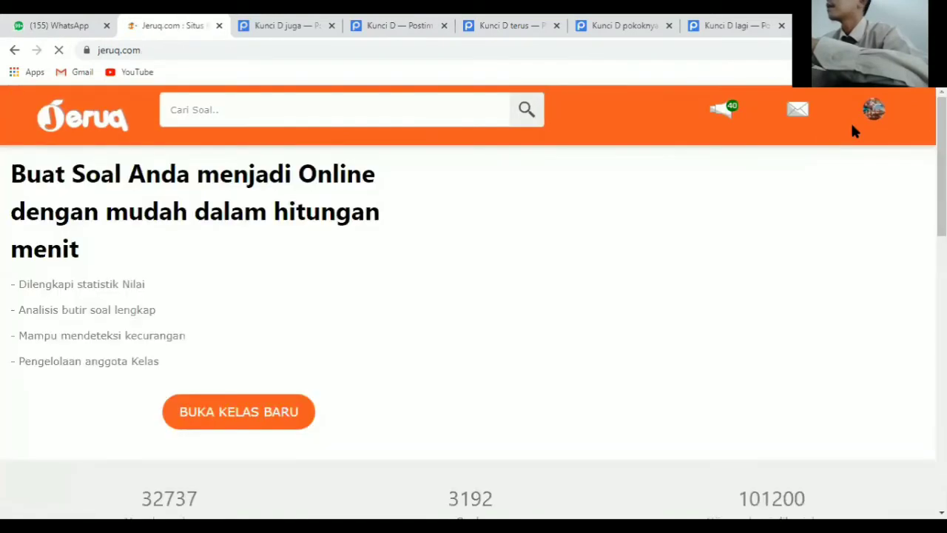
Open the class management's Soal list and select the Matematika set's link jeruq.com/soal/Mh4634GY
left_click(875, 111)
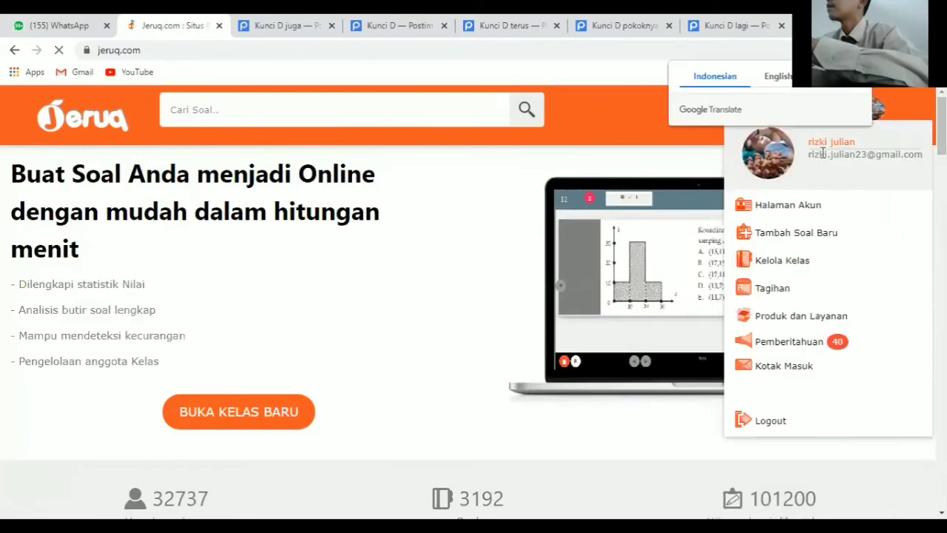
left_click(781, 260)
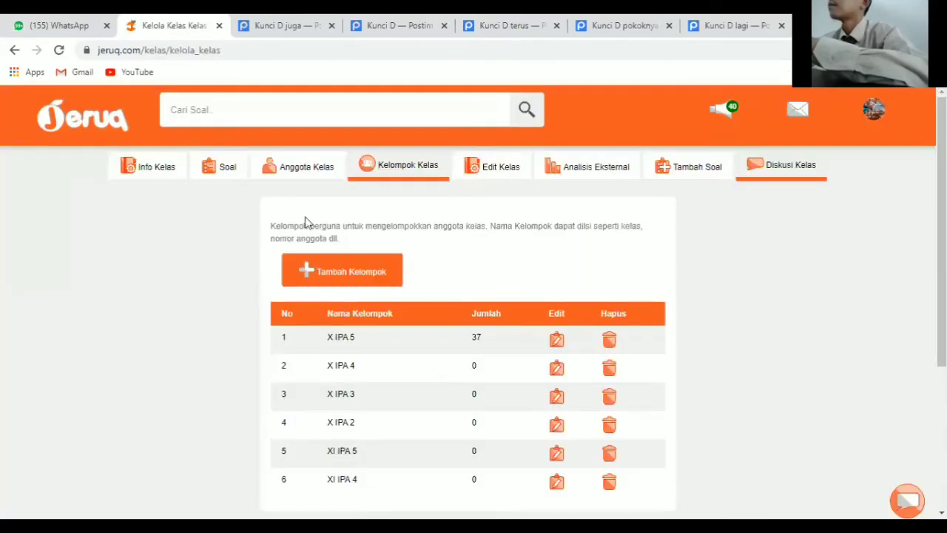
left_click(210, 170)
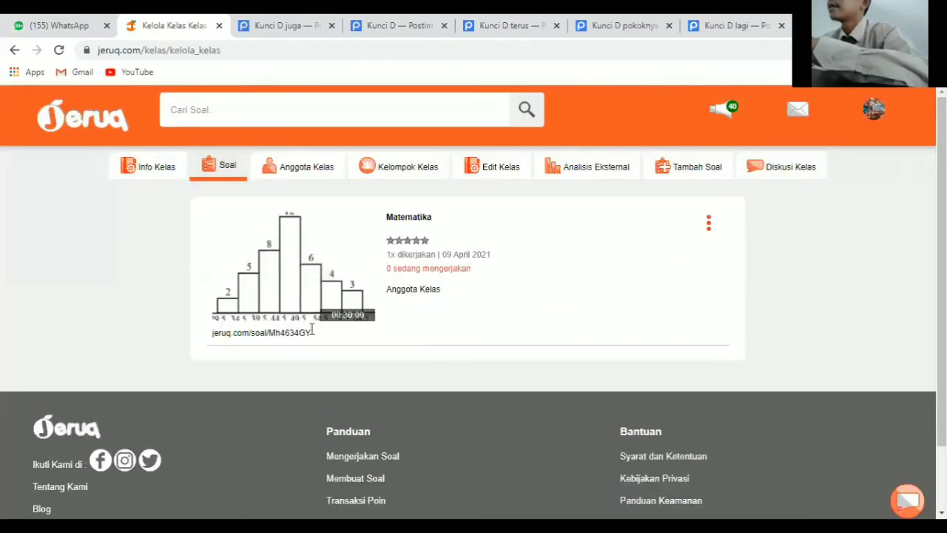
left_click_drag(312, 331, 200, 345)
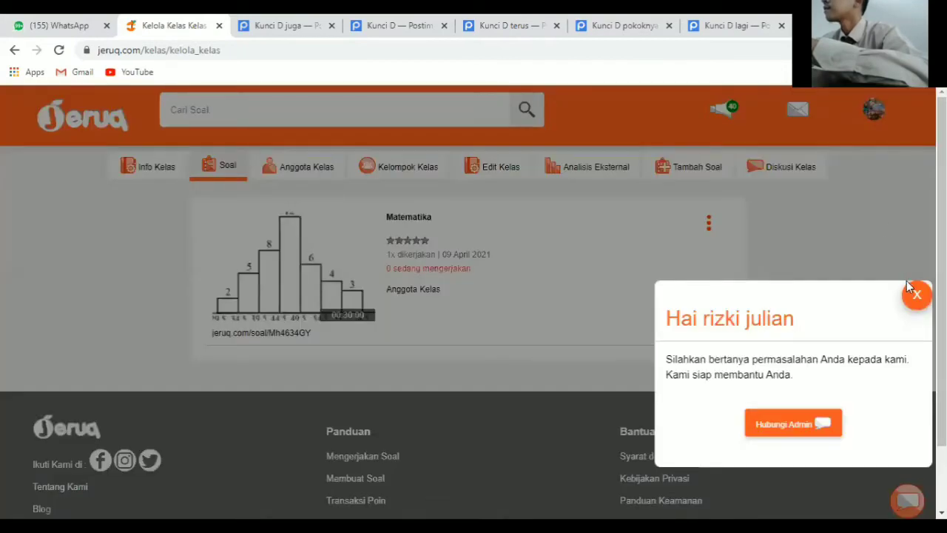
Dismiss the admin help prompt and review the class's member list, question list and class information
left_click(916, 294)
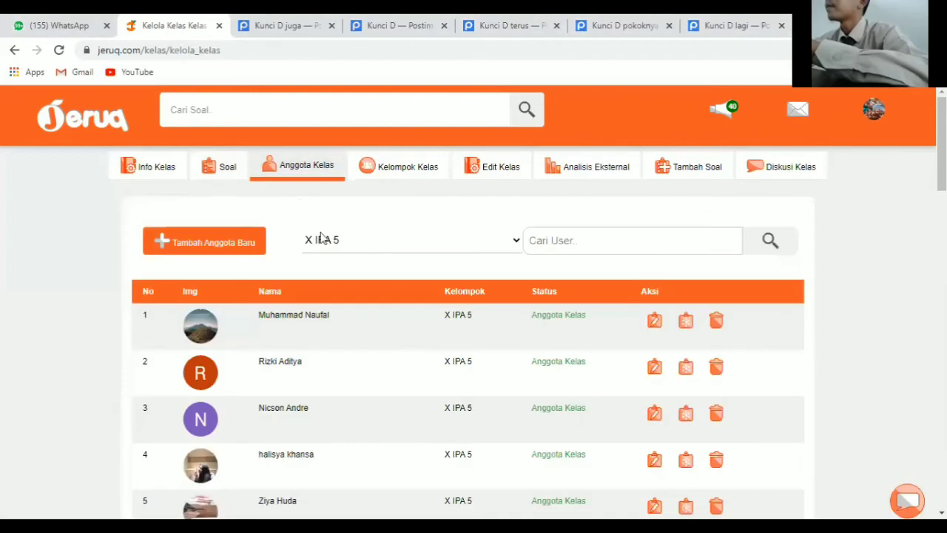
left_click(221, 175)
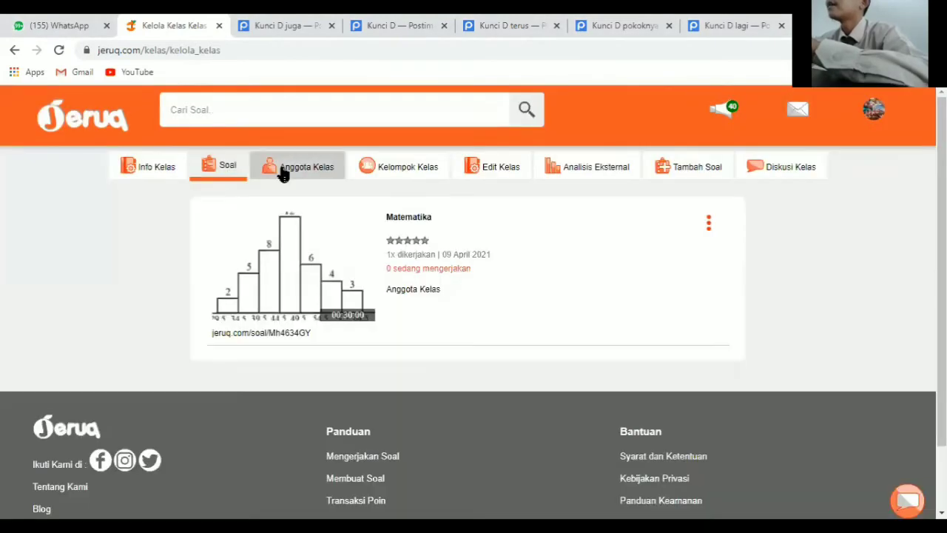
left_click(154, 178)
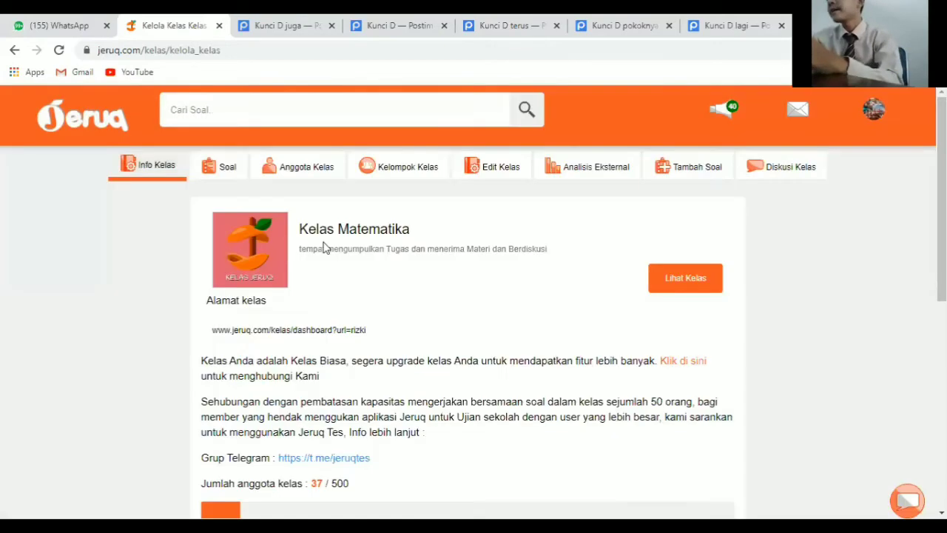
Select the full class address on the class information page, and check the account notifications
left_click(371, 328)
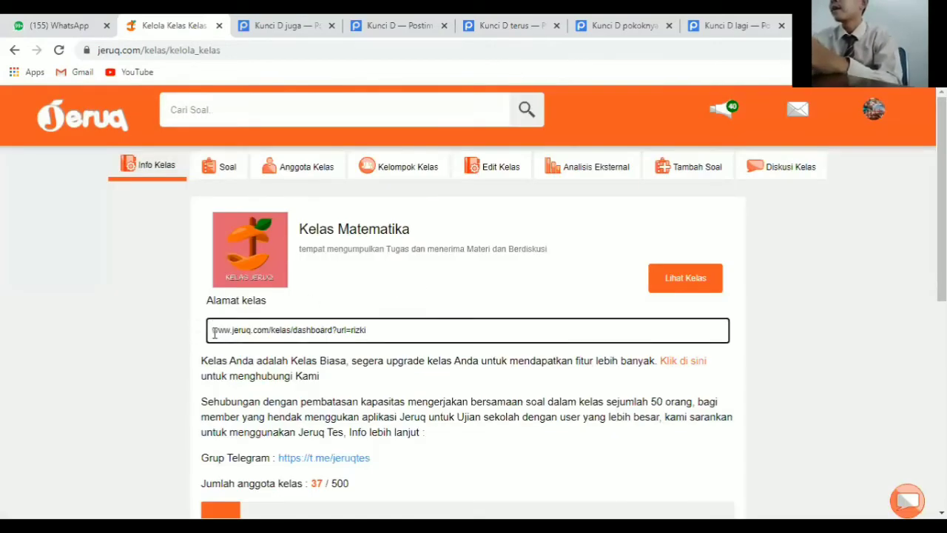
left_click_drag(210, 331, 382, 334)
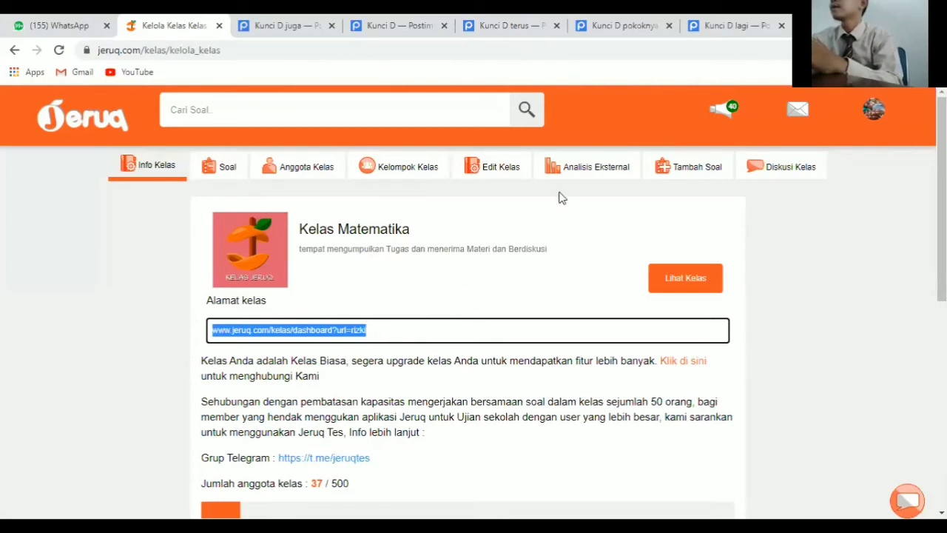
left_click(726, 108)
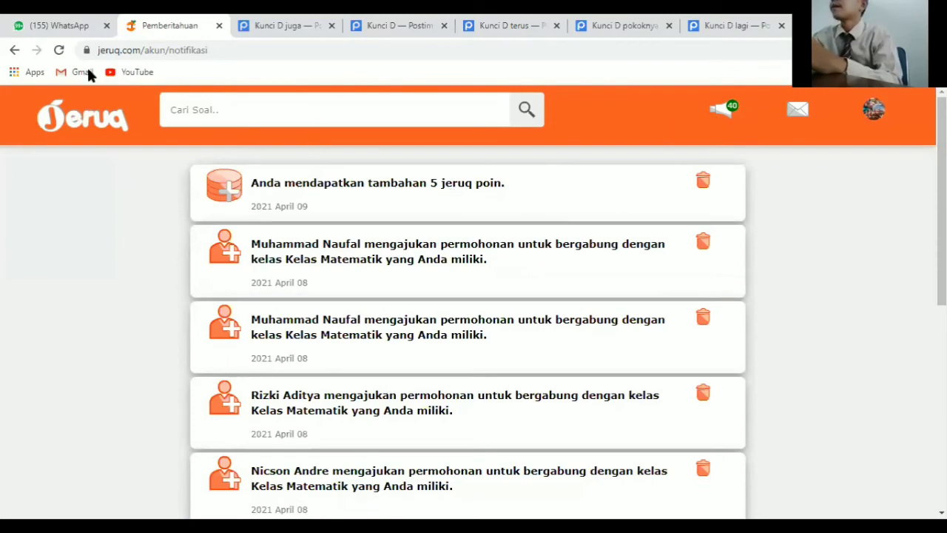
left_click(14, 50)
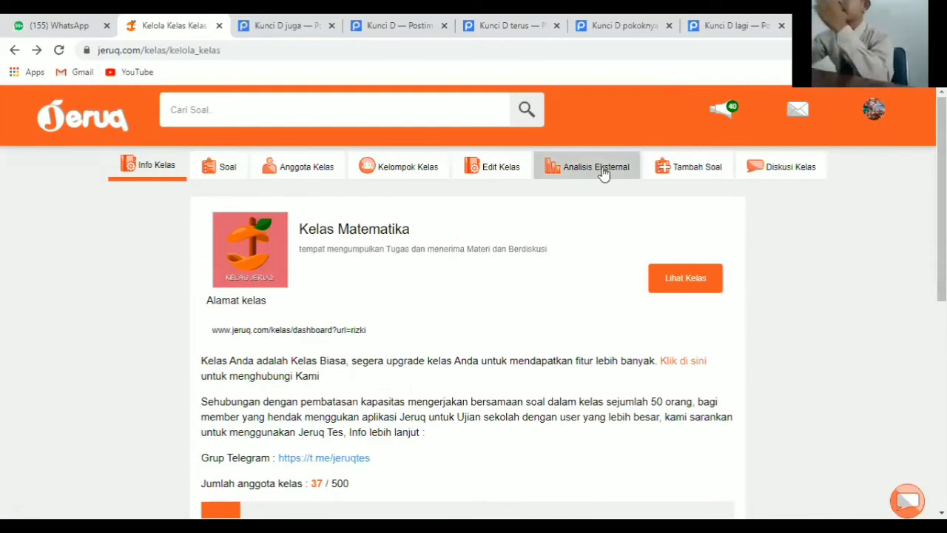
View the form for adding a question set, dismiss its guide notice and return to class management
left_click(667, 170)
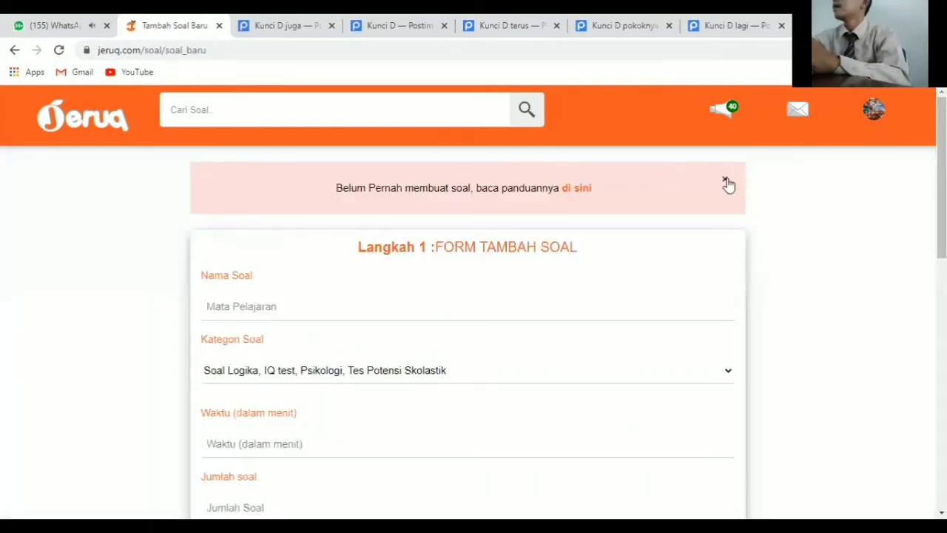
left_click(726, 182)
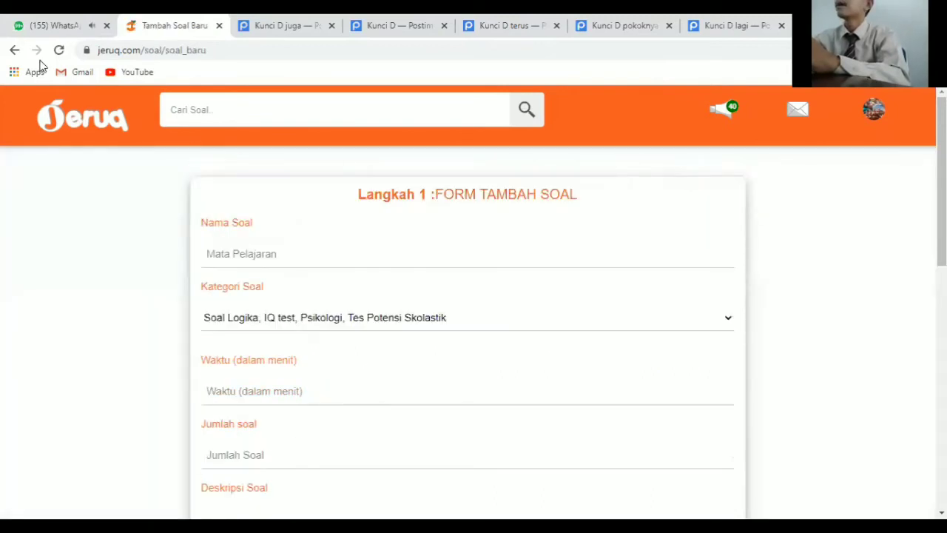
left_click(14, 49)
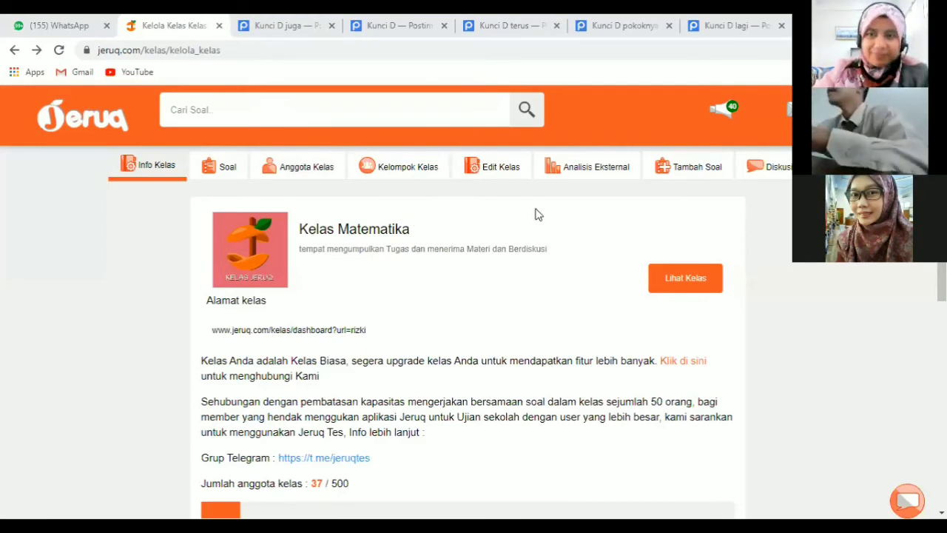
Move the first student in the class member list to the group X IPA 4, save, and check the group list
left_click(318, 182)
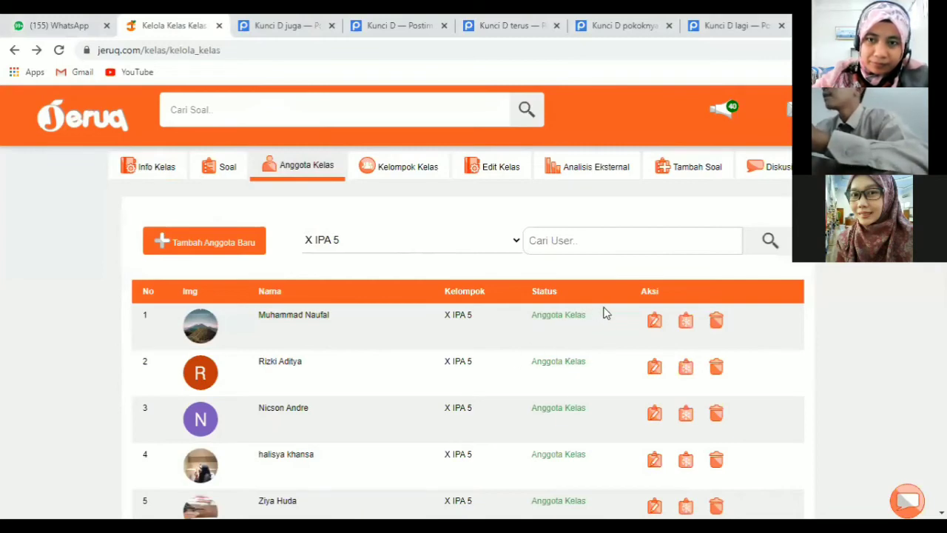
left_click(653, 323)
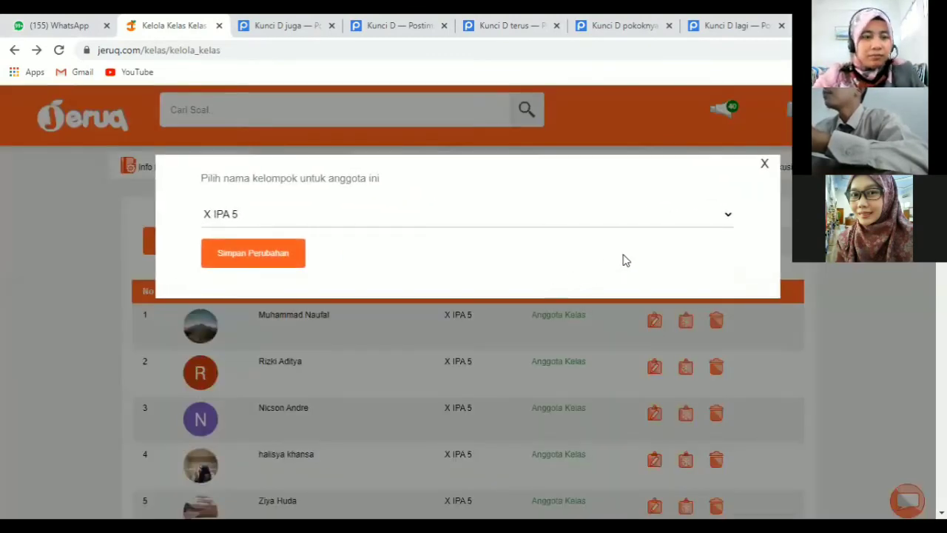
left_click(764, 164)
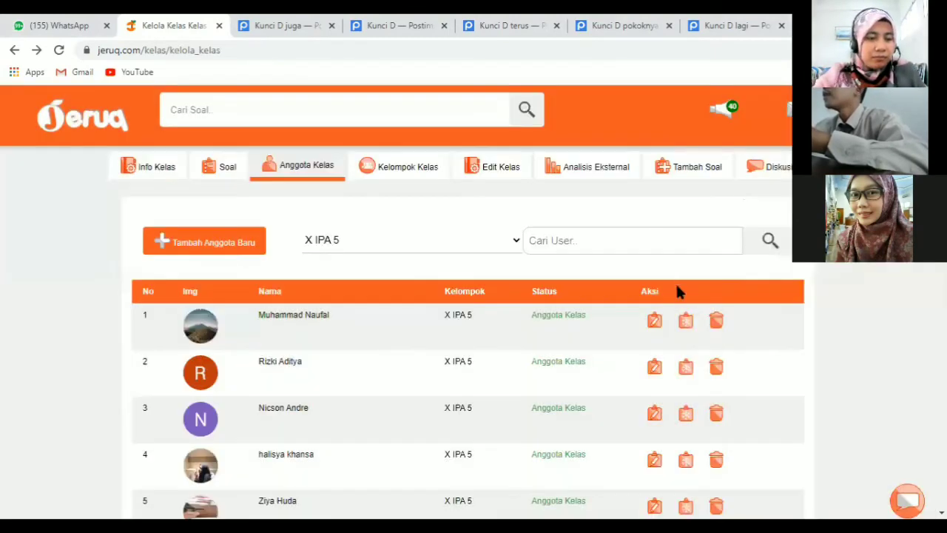
left_click(655, 324)
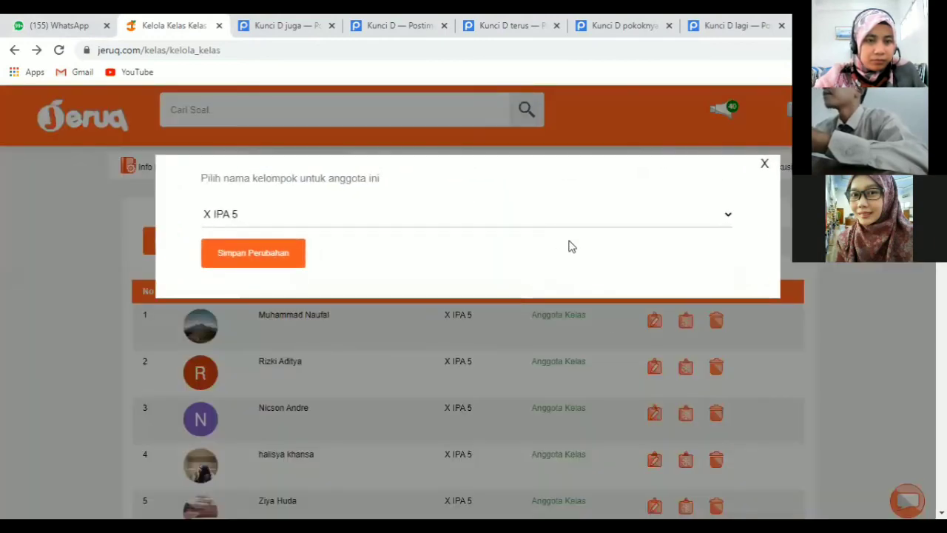
left_click(581, 225)
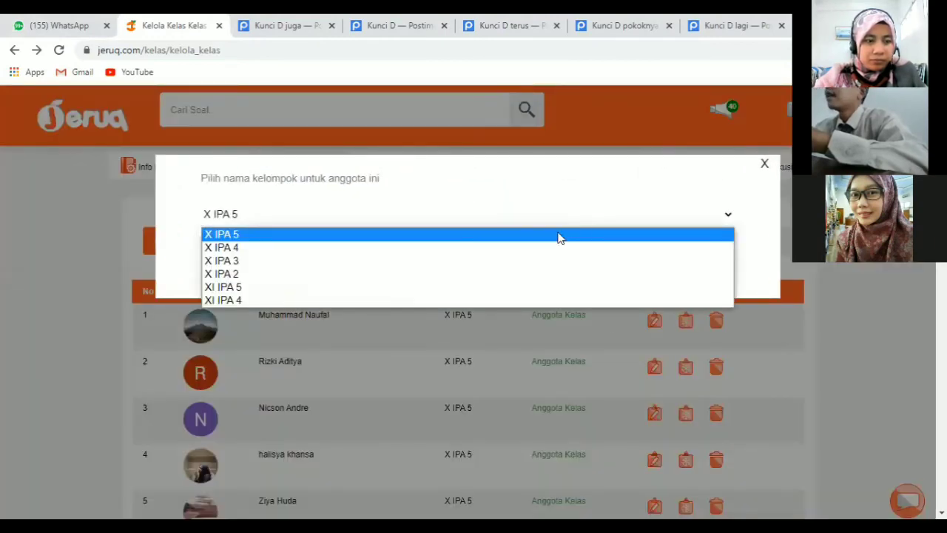
left_click(518, 248)
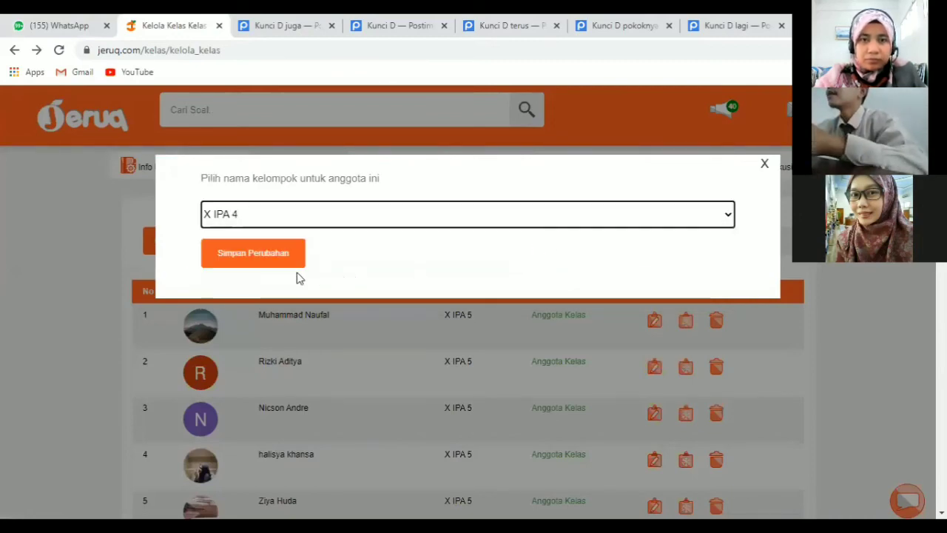
left_click(275, 261)
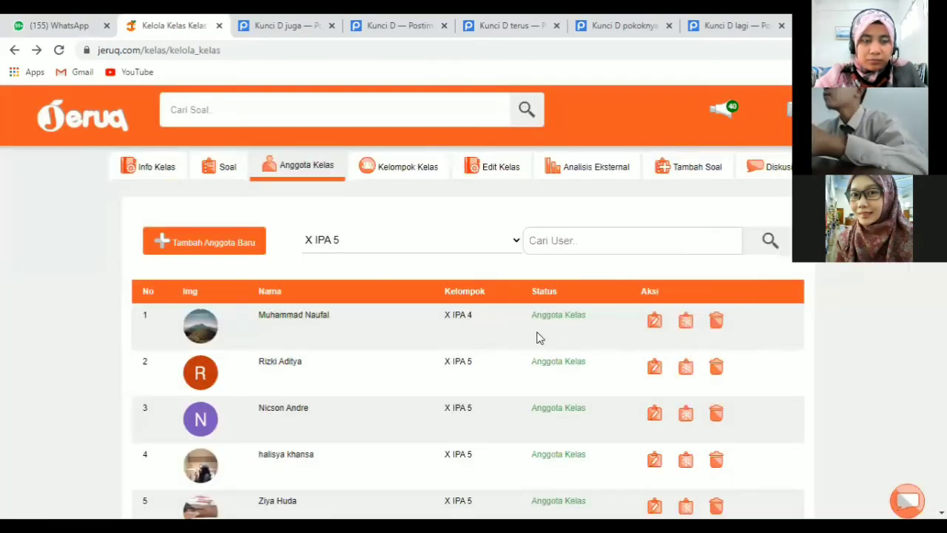
left_click(404, 166)
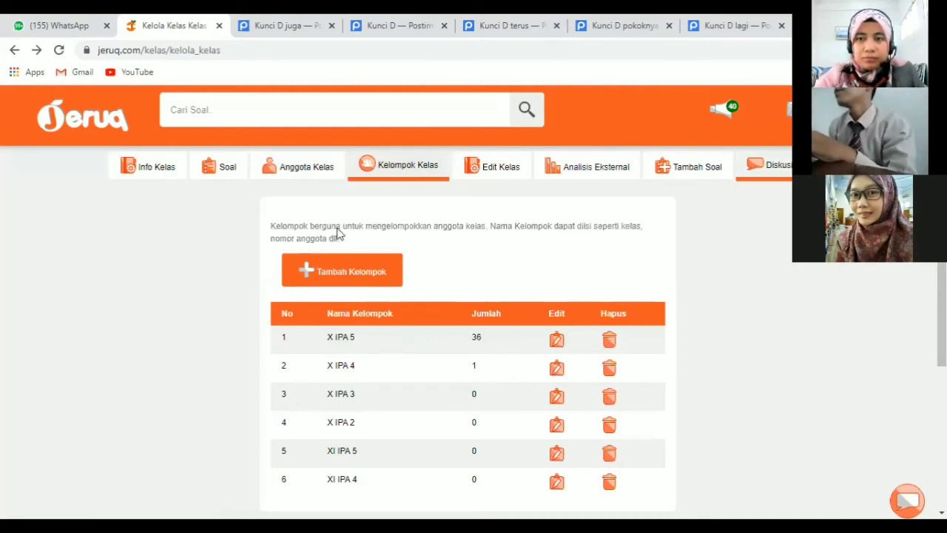
Reassign the second student in the member list to the group X IPA 2, save, and check the class groups
left_click(306, 171)
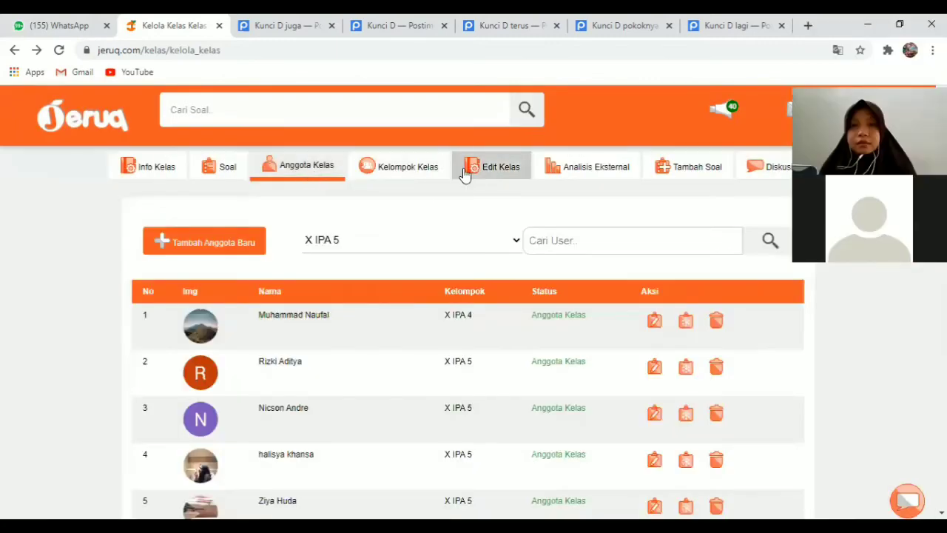
left_click(654, 366)
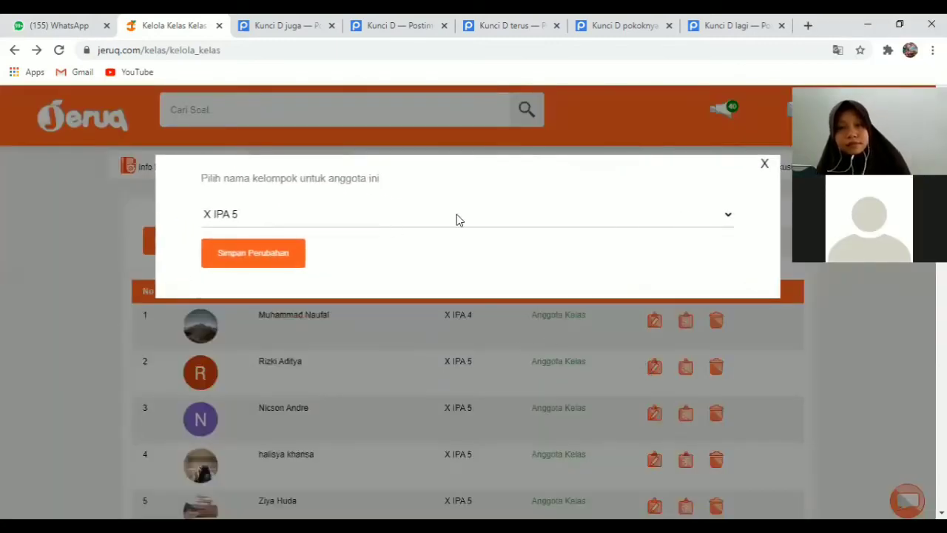
left_click(507, 222)
left_click(327, 275)
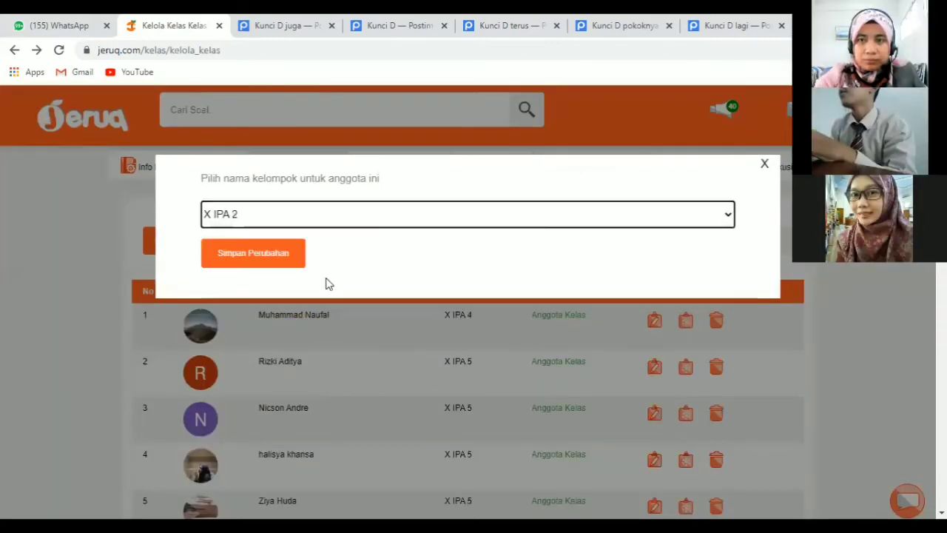
left_click(271, 254)
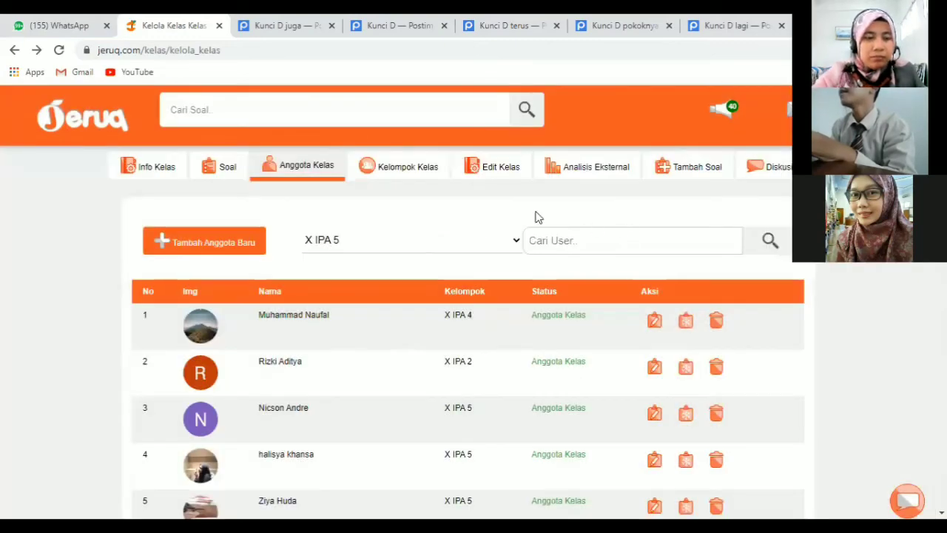
left_click(408, 165)
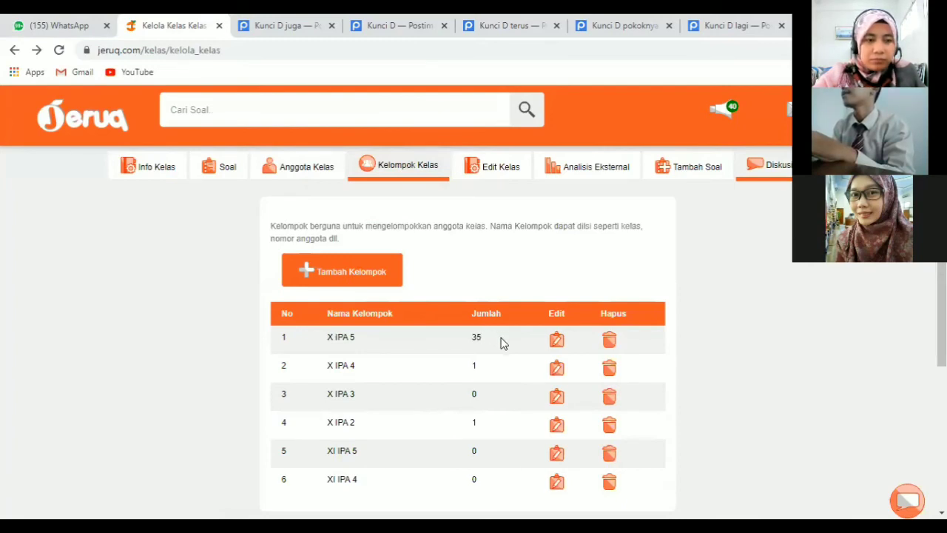
Look over the class's external analysis page and the fields of the blank form for adding a question set
left_click(491, 170)
left_click(580, 167)
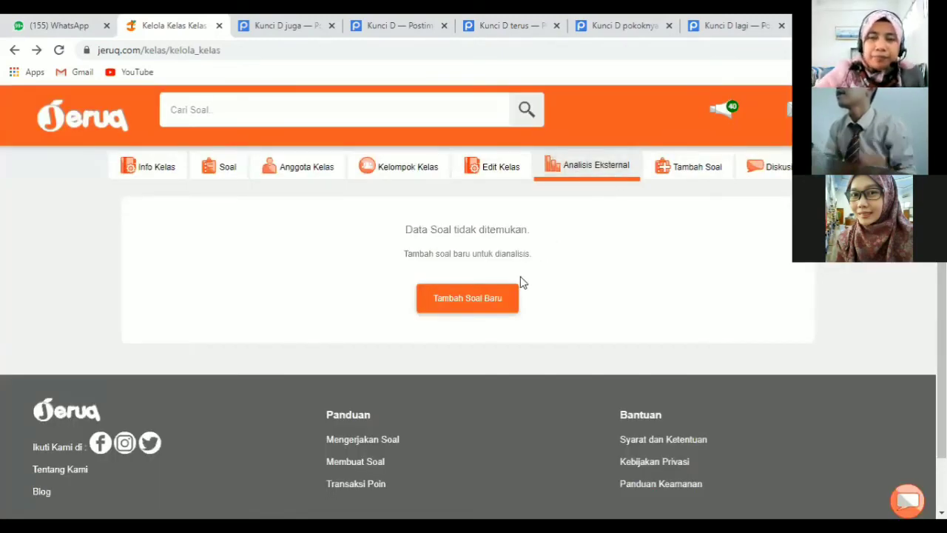
left_click(664, 170)
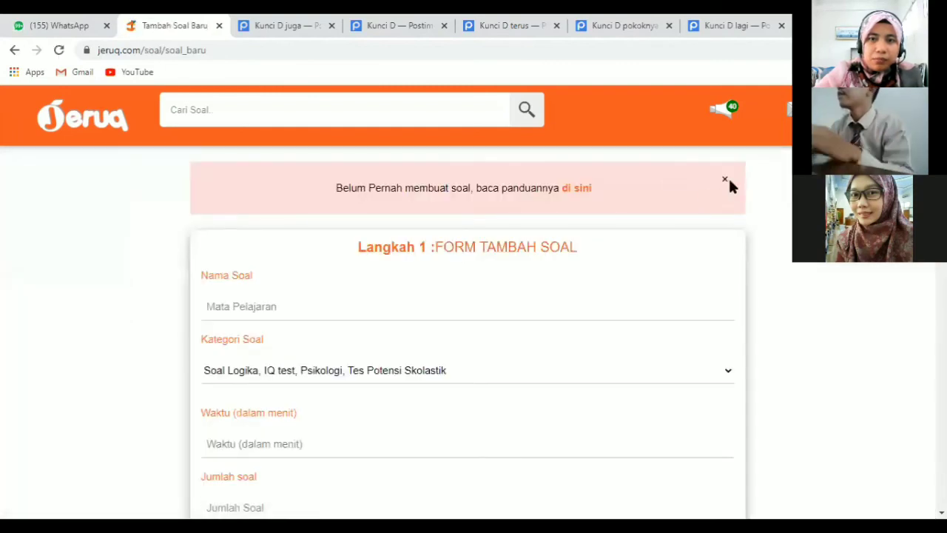
left_click(725, 180)
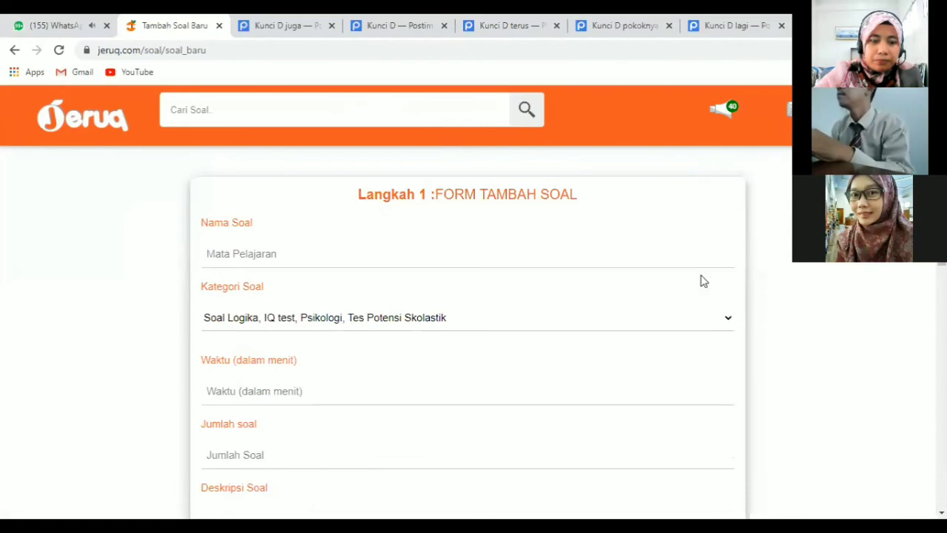
scroll(474, 333, "down", 10)
scroll(473, 333, "up", 10)
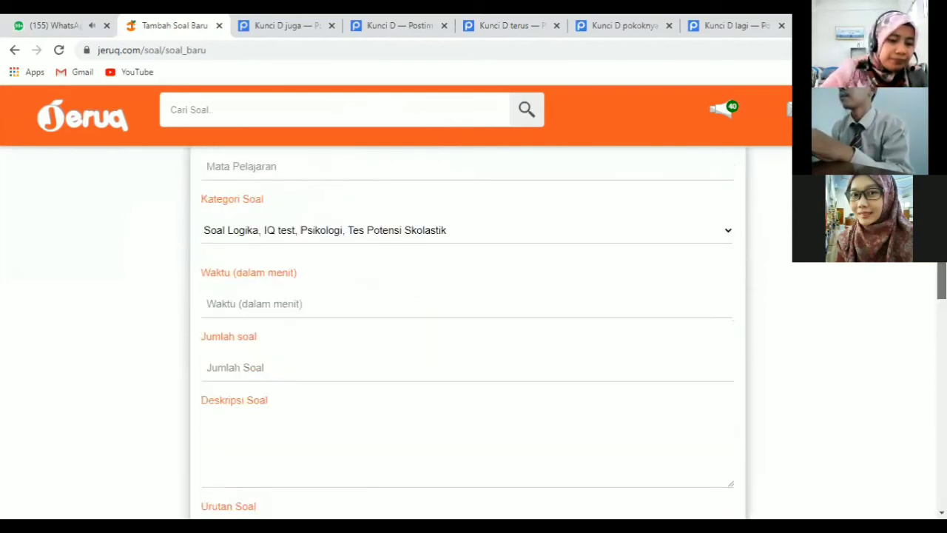
left_click(14, 49)
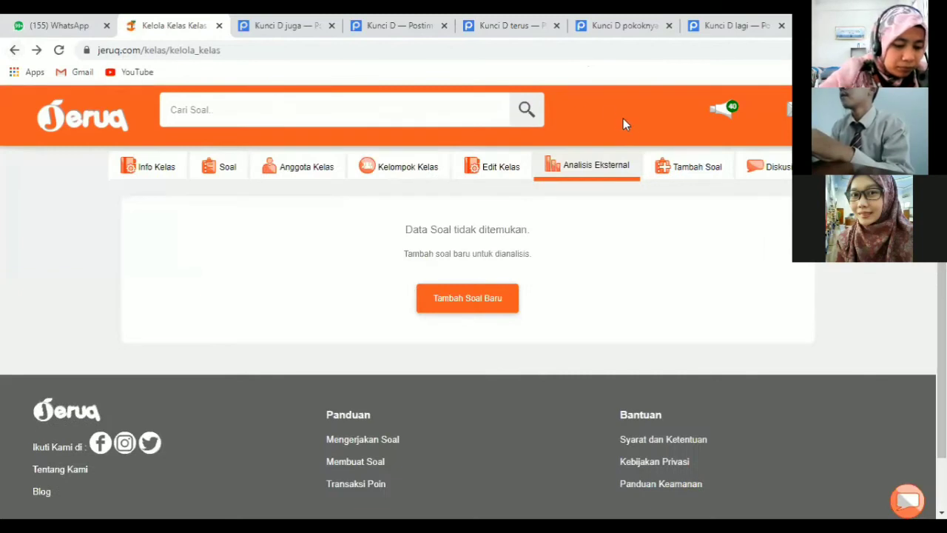
Open the class discussion, try freehand writing on its canvas and erase the strokes
left_click(776, 168)
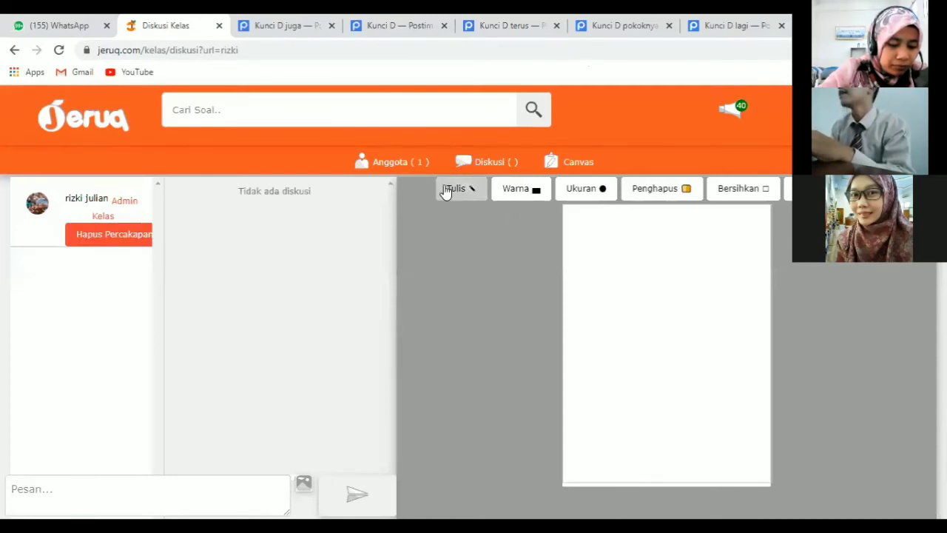
mouse_move(625, 274)
left_mouse_down()
mouse_move(605, 318)
mouse_move(649, 344)
mouse_move(694, 271)
left_mouse_up()
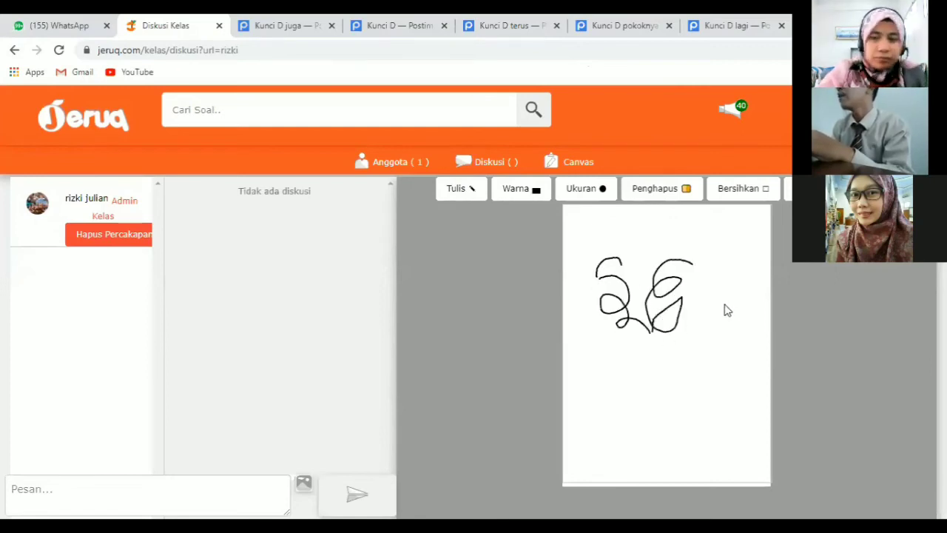
left_click_drag(719, 309, 733, 307)
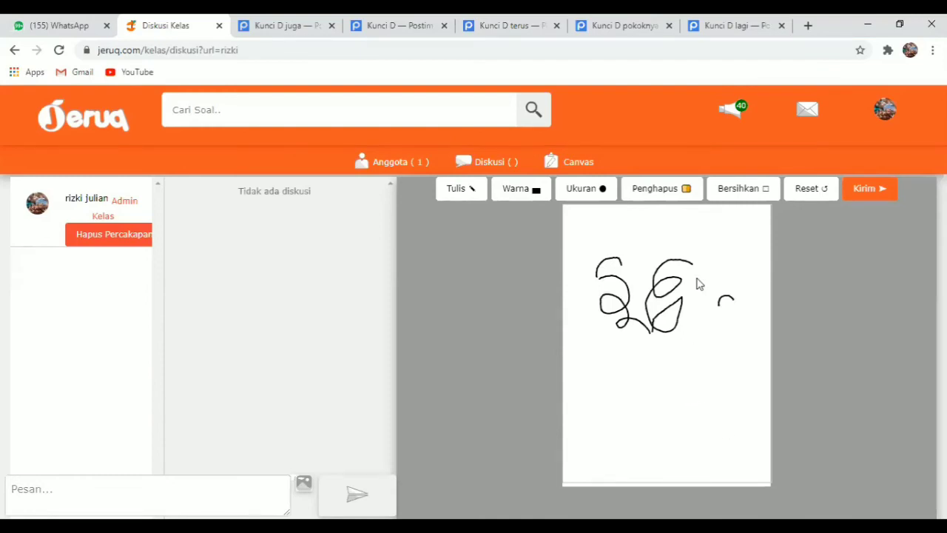
left_click(657, 190)
mouse_move(598, 298)
left_mouse_down()
mouse_move(626, 232)
mouse_move(628, 290)
mouse_move(602, 344)
mouse_move(634, 288)
mouse_move(615, 342)
mouse_move(680, 254)
mouse_move(648, 359)
mouse_move(715, 306)
mouse_move(687, 332)
mouse_move(685, 298)
mouse_move(654, 294)
left_mouse_up()
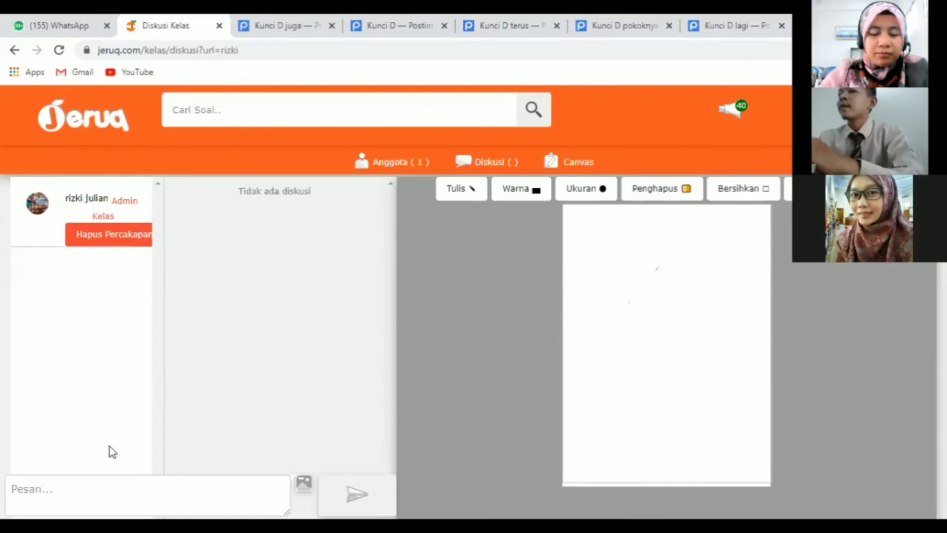
Draw new freehand black strokes across the discussion canvas
left_click(522, 191)
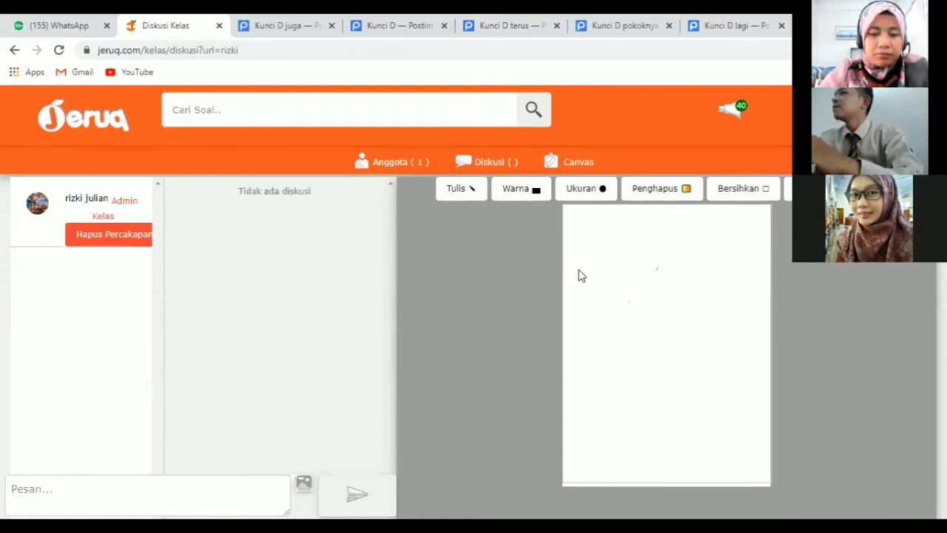
mouse_move(579, 271)
left_mouse_down()
mouse_move(632, 330)
mouse_move(639, 265)
mouse_move(704, 398)
left_mouse_up()
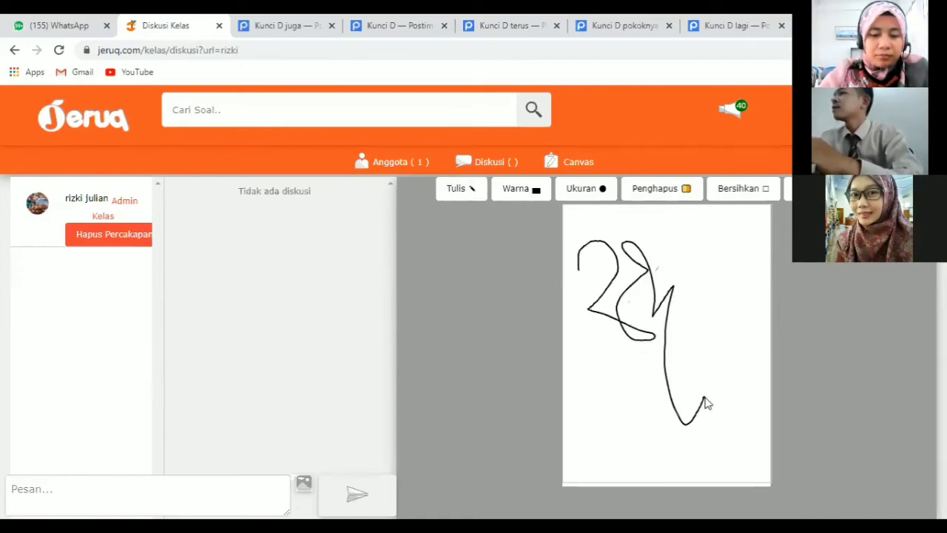
mouse_move(598, 404)
left_mouse_down()
mouse_move(670, 375)
mouse_move(705, 338)
left_mouse_up()
mouse_move(724, 285)
left_mouse_down()
mouse_move(729, 253)
mouse_move(749, 250)
left_mouse_up()
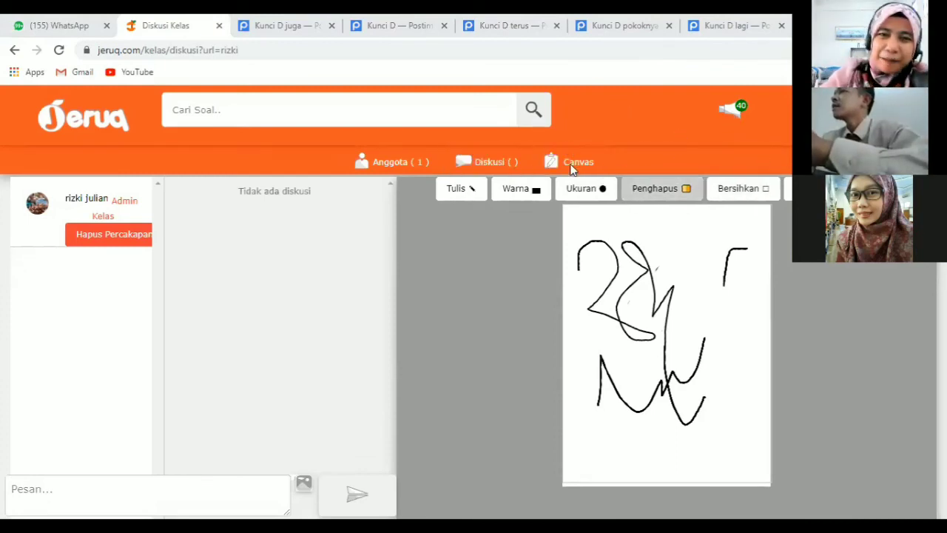
Leave the discussion for class management and start a new question set named "Bahasa Inggris"
left_click(12, 51)
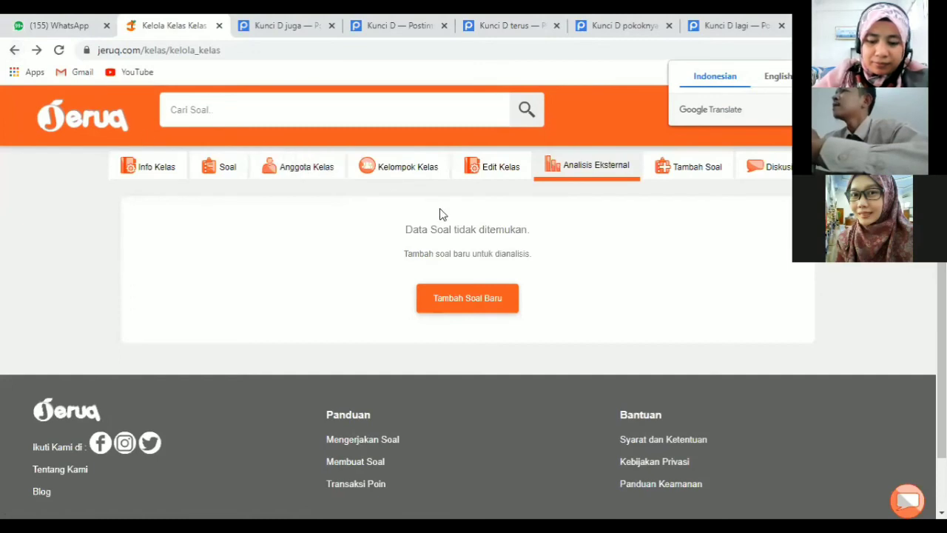
left_click(675, 174)
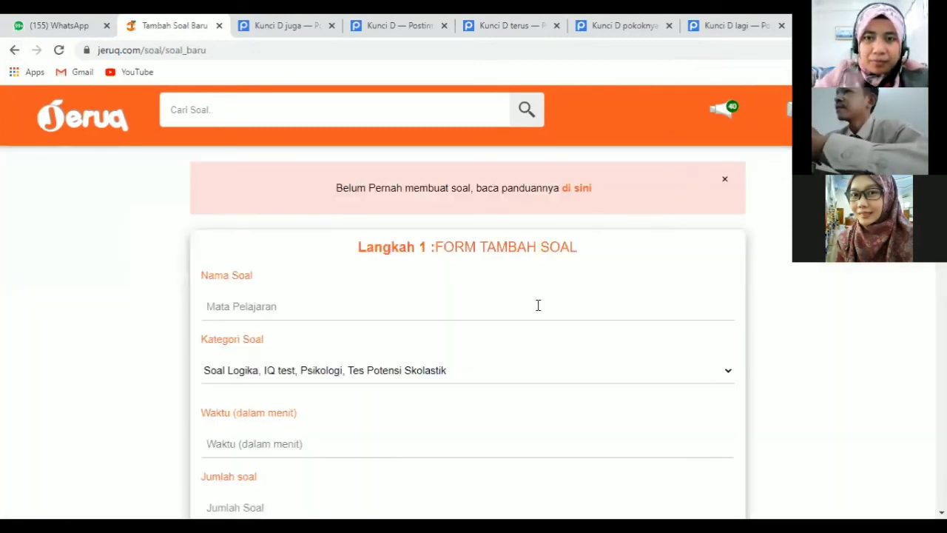
left_click(539, 304)
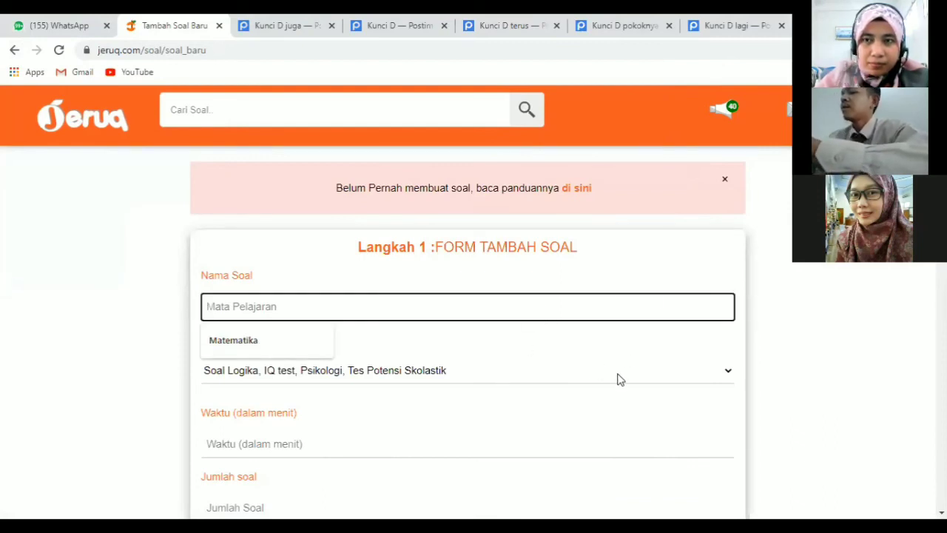
type("B")
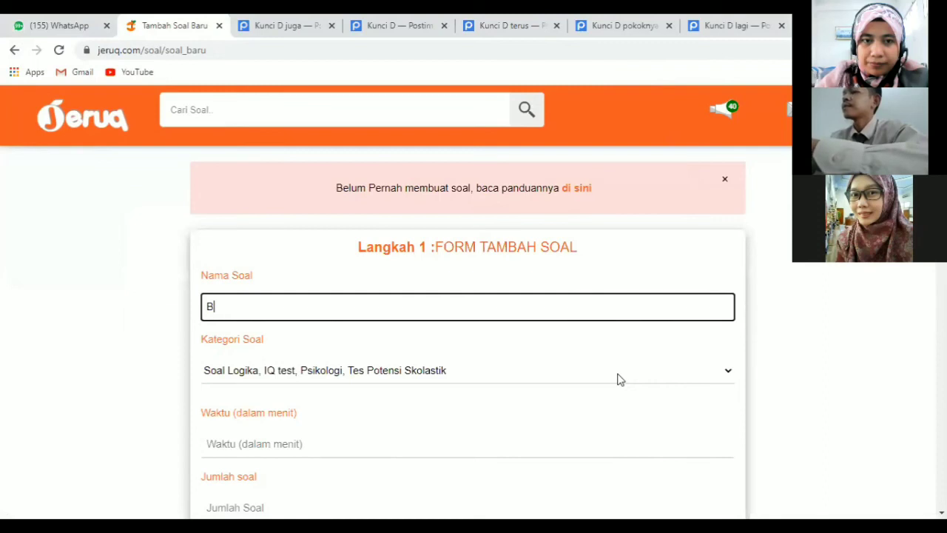
type("Ahaahasa I")
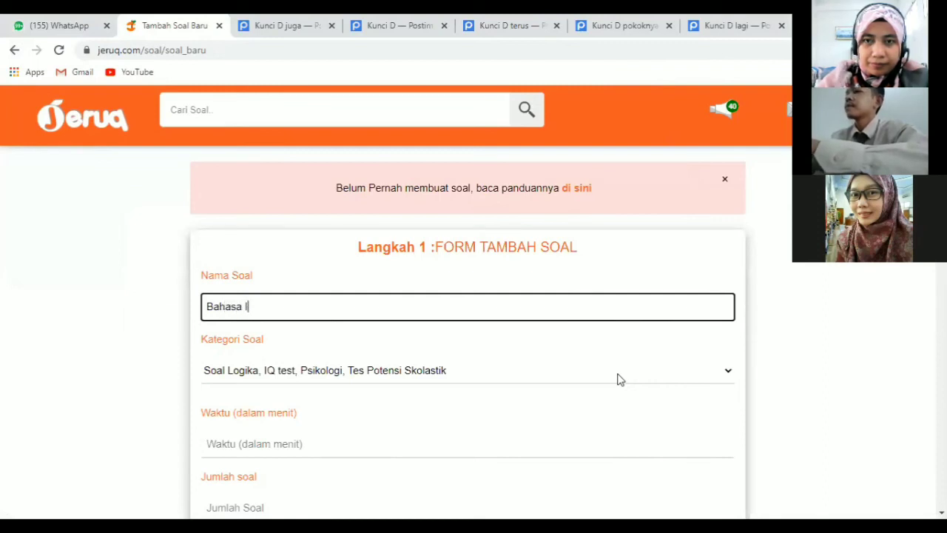
type("nggris")
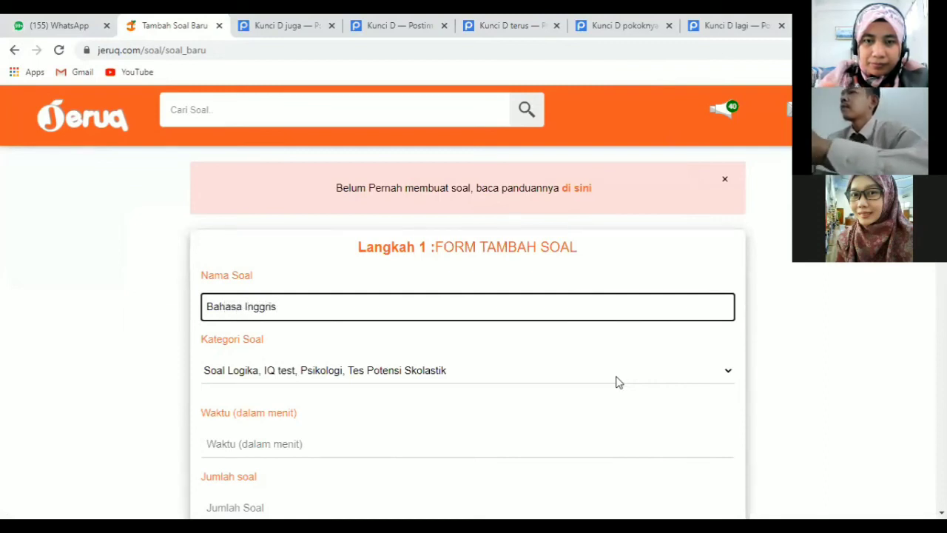
Categorize the question set as Soal Bahasa (Indonesia, Inggris, Bahasa Asing), with a time of 90 minutes and 5 questions
left_click(617, 375)
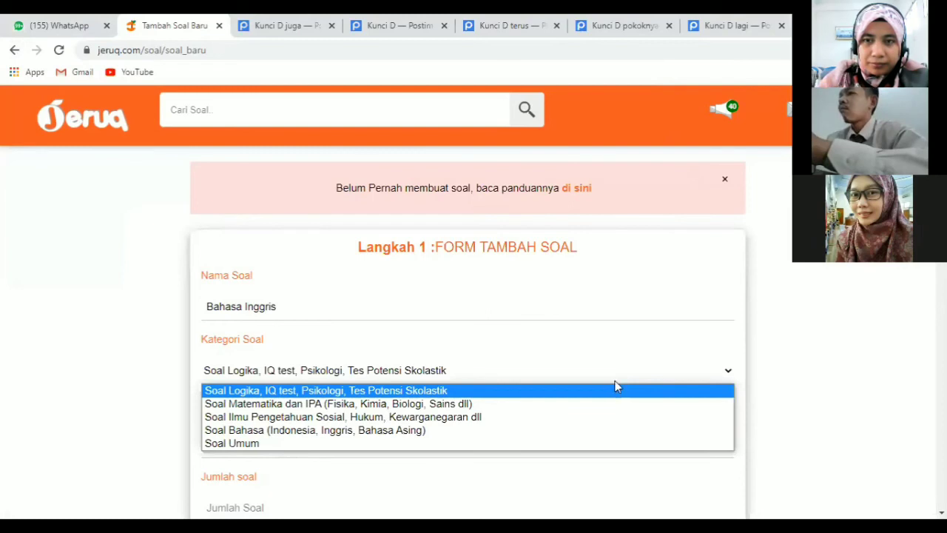
left_click(592, 430)
left_click(564, 441)
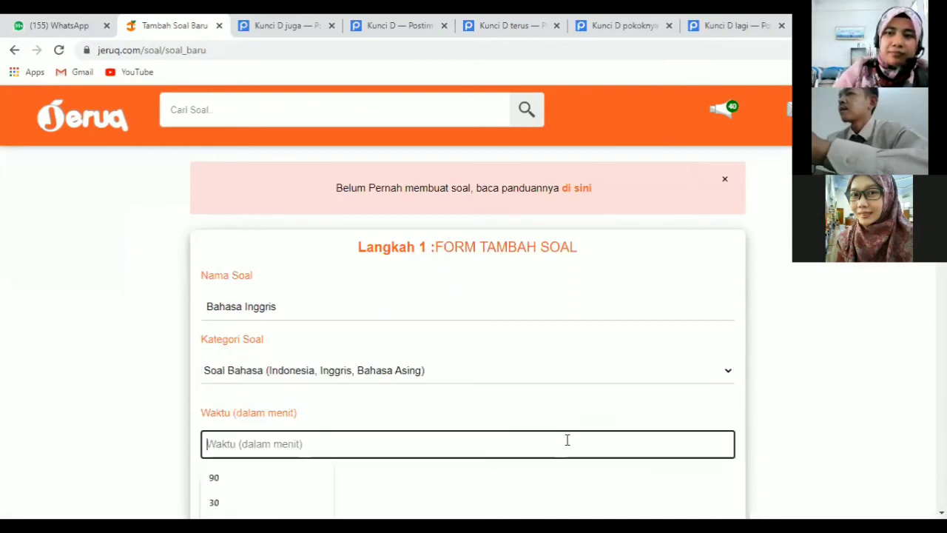
left_click(304, 478)
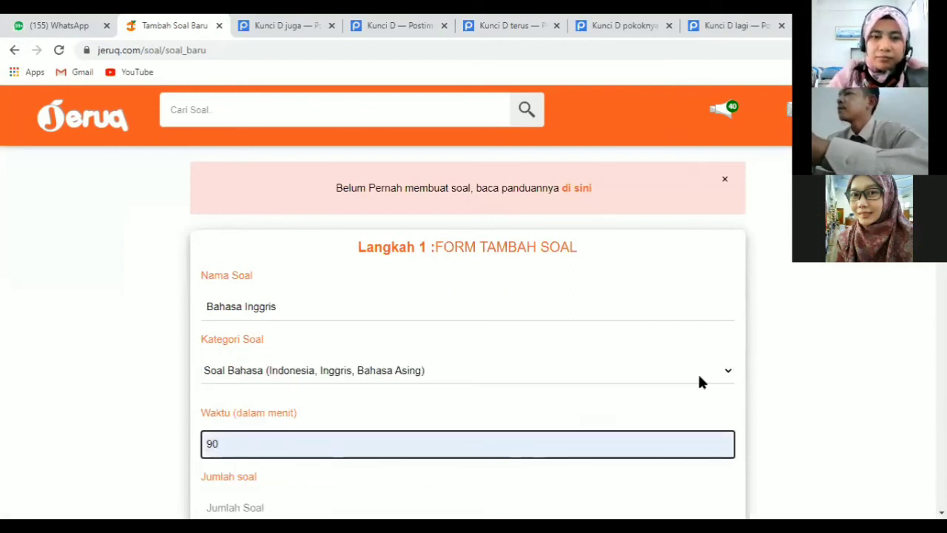
scroll(683, 322, "down", 2)
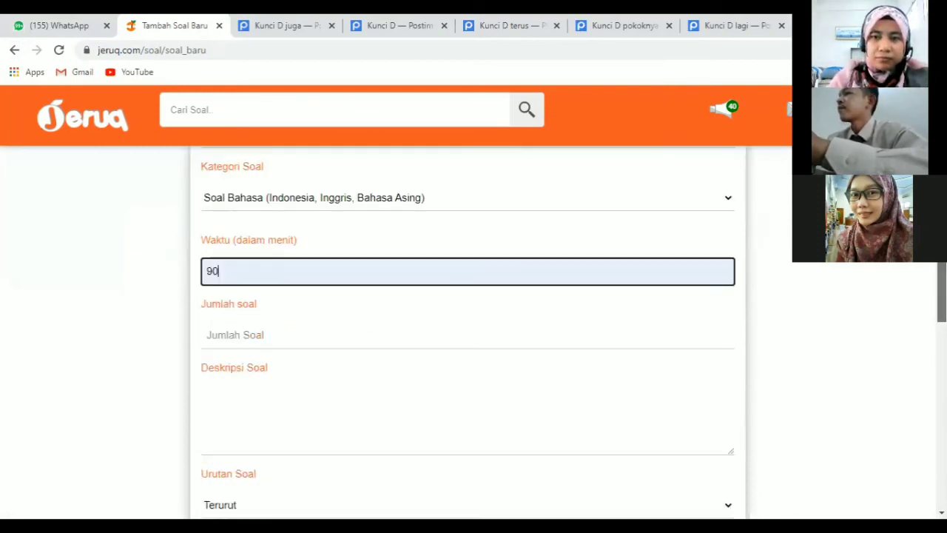
left_click(517, 358)
left_click(482, 333)
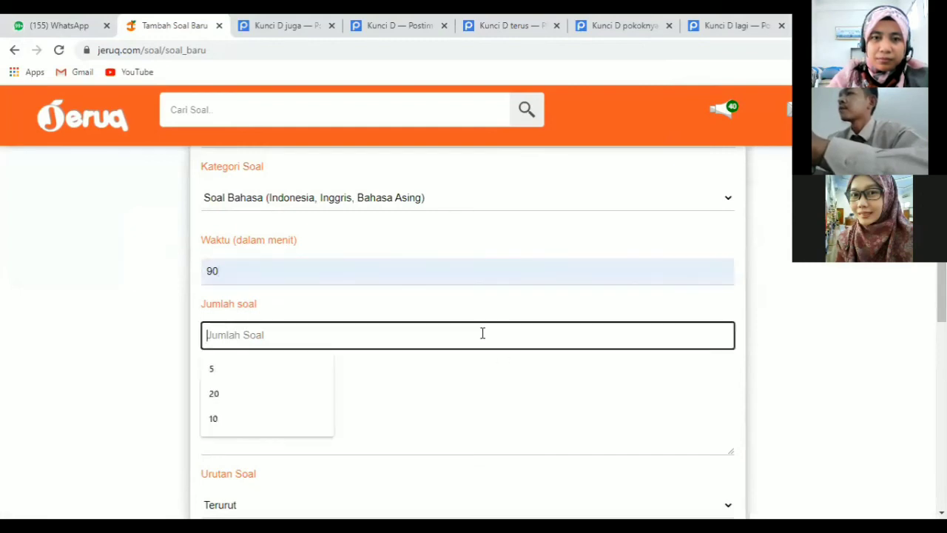
type("5")
Describe the question set as "ulangan harian" and continue to the question item entry with the remaining options at their defaults
left_click(401, 407)
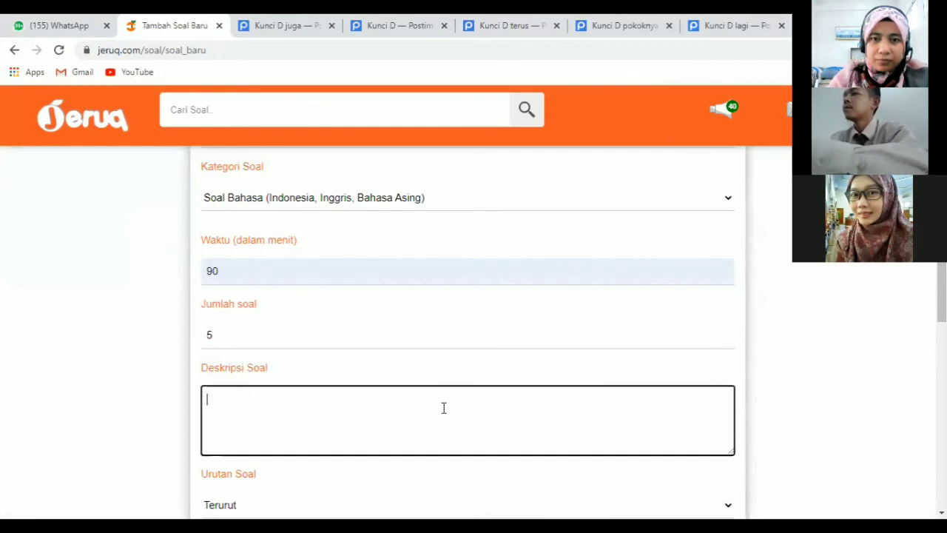
type("ula")
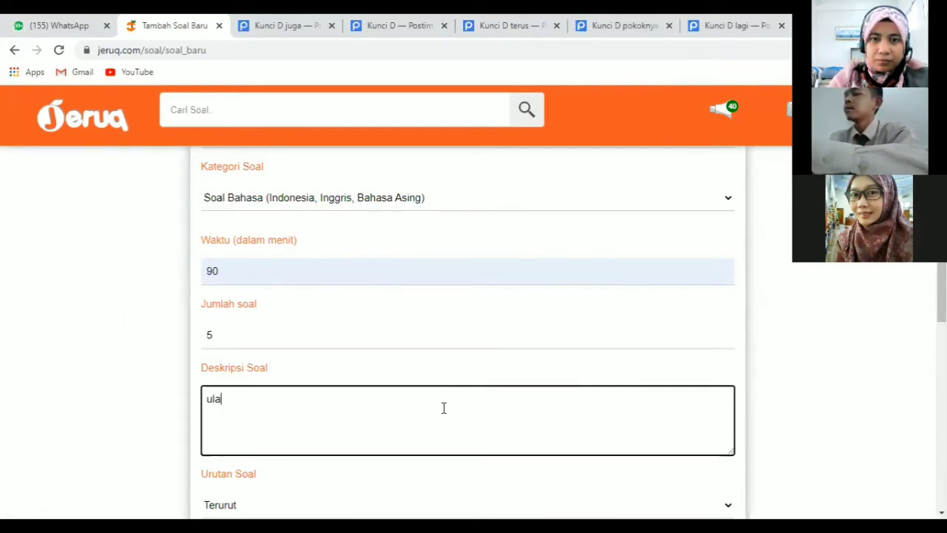
type("ngan harian")
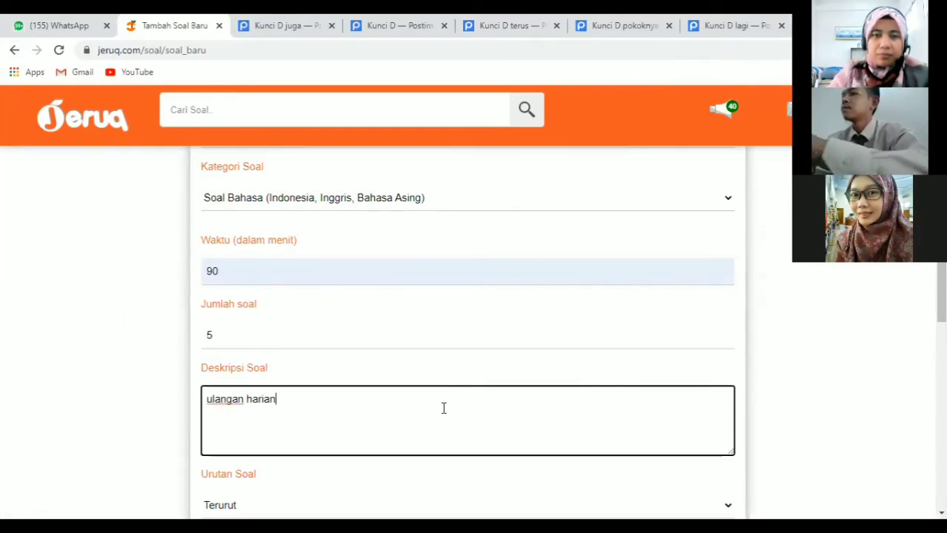
left_click_drag(915, 284, 925, 403)
scroll(925, 403, "down", 6)
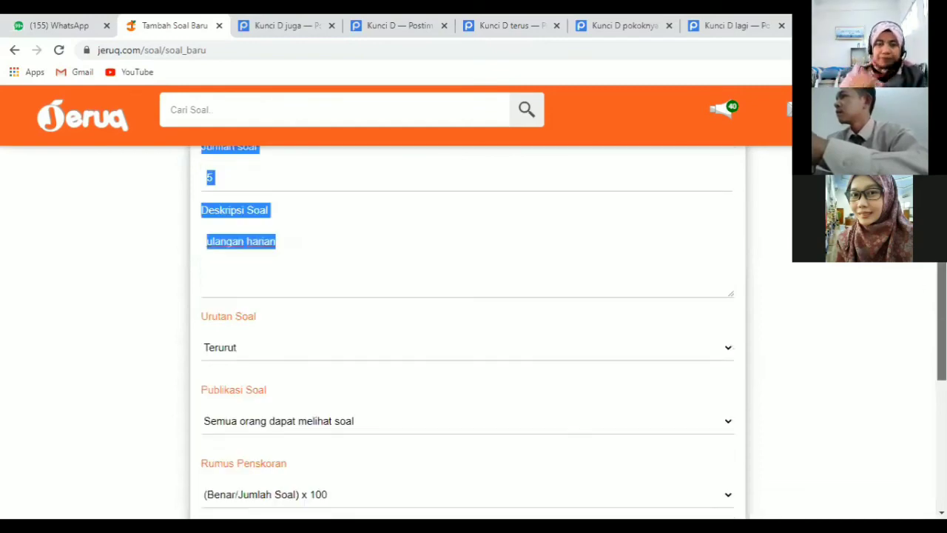
left_click(704, 378)
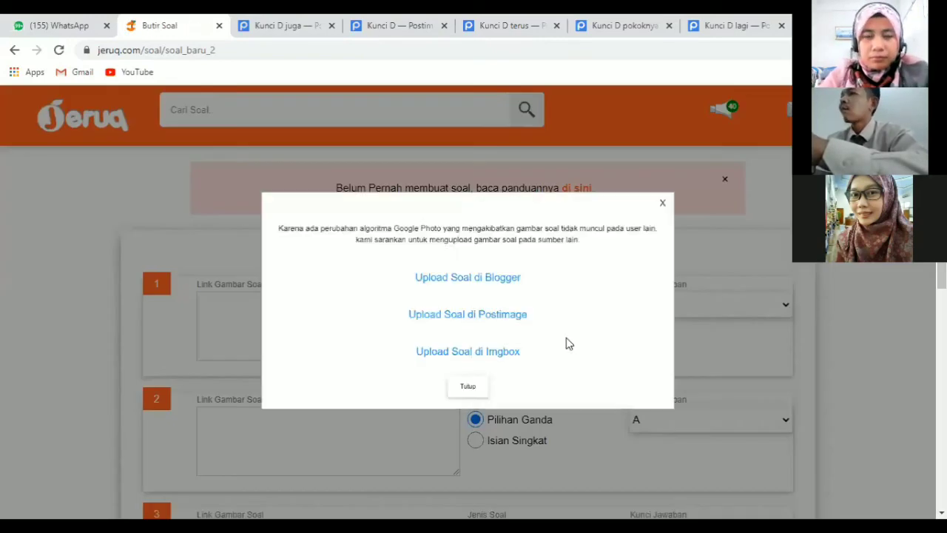
Dismiss the image upload notice and examine the question items, trying question 1 as Isian Singkat before restoring Pilihan Ganda and viewing its answer key options
left_click(725, 169)
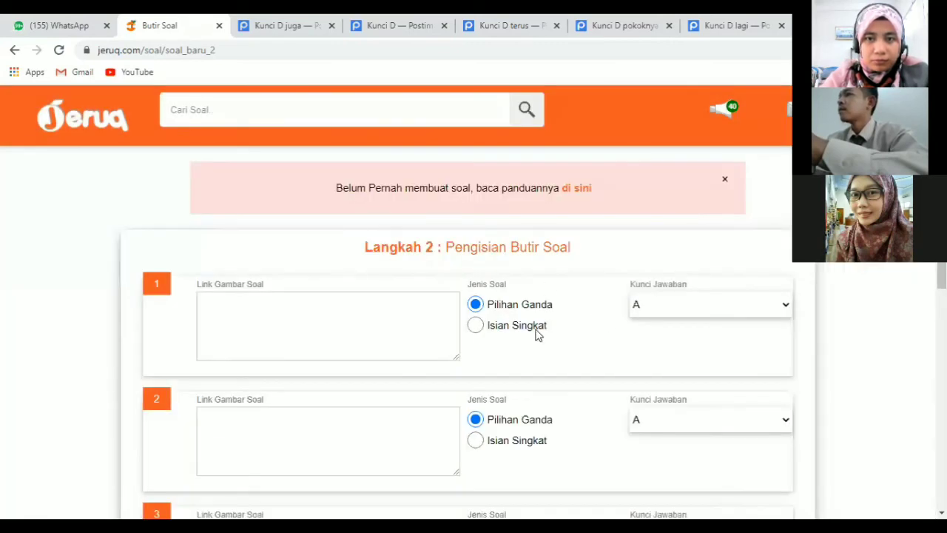
left_click(478, 328)
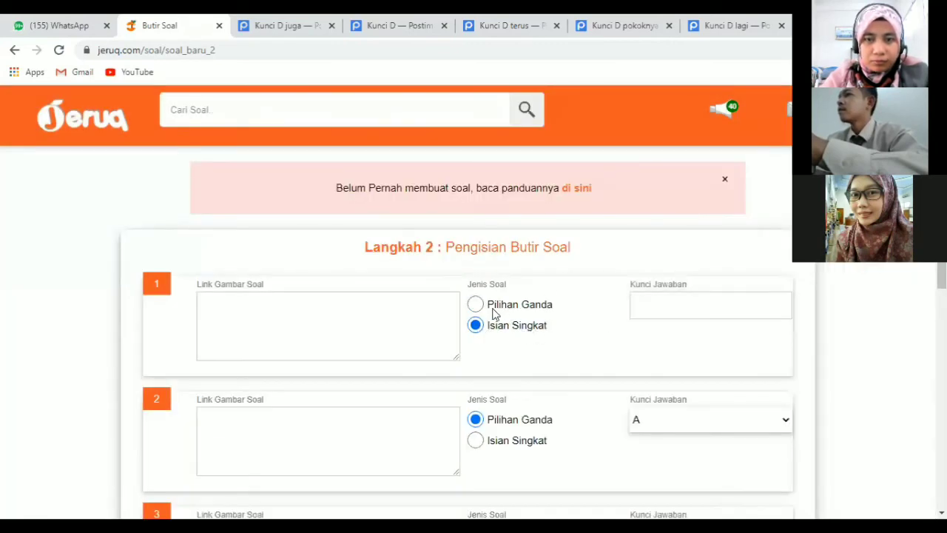
left_click(475, 307)
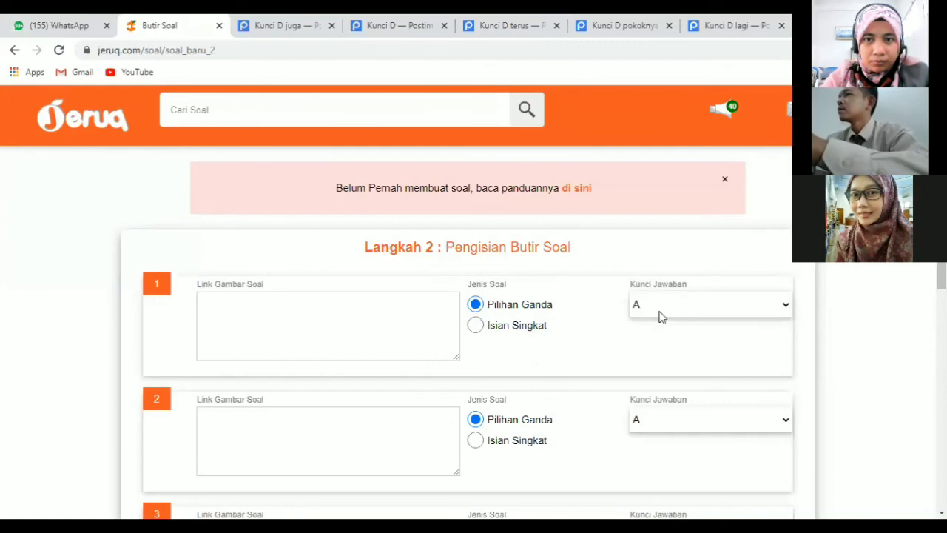
left_click(685, 315)
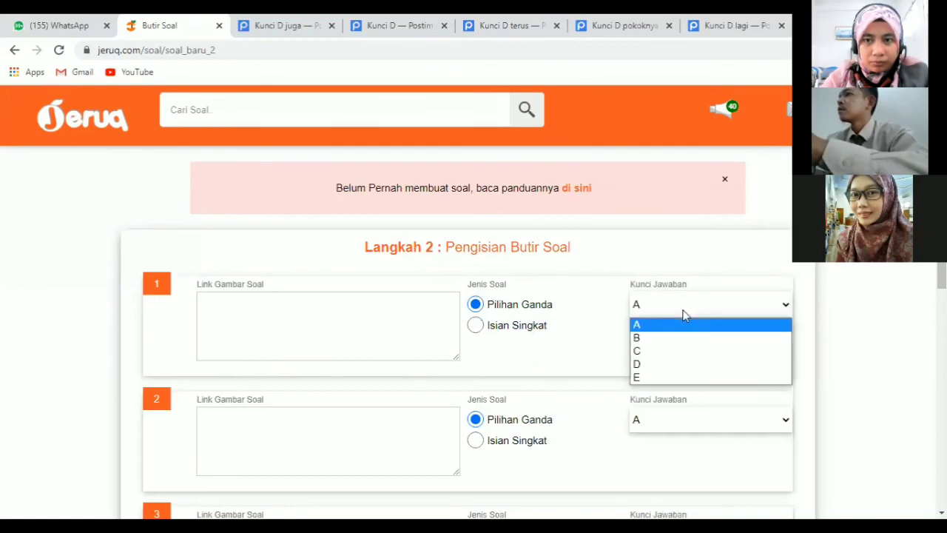
left_click(685, 317)
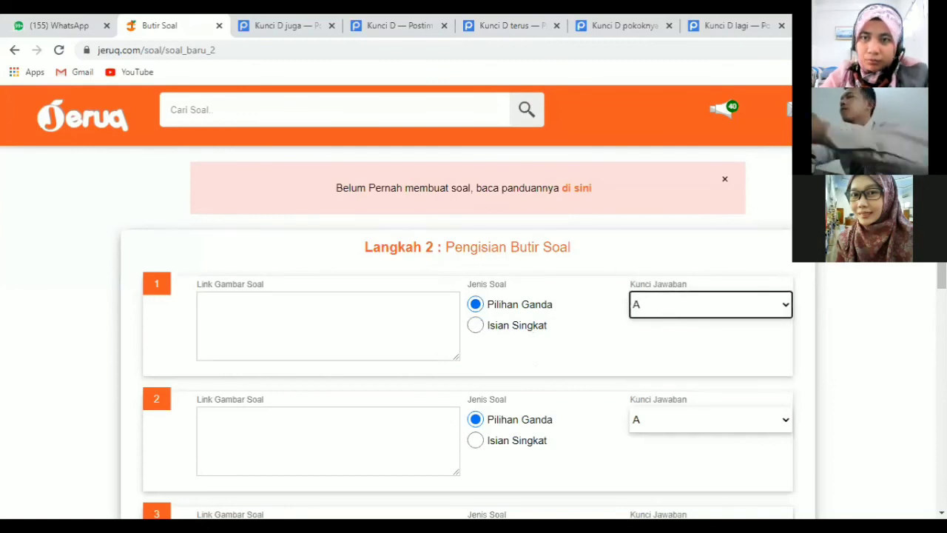
scroll(456, 331, "down", 4)
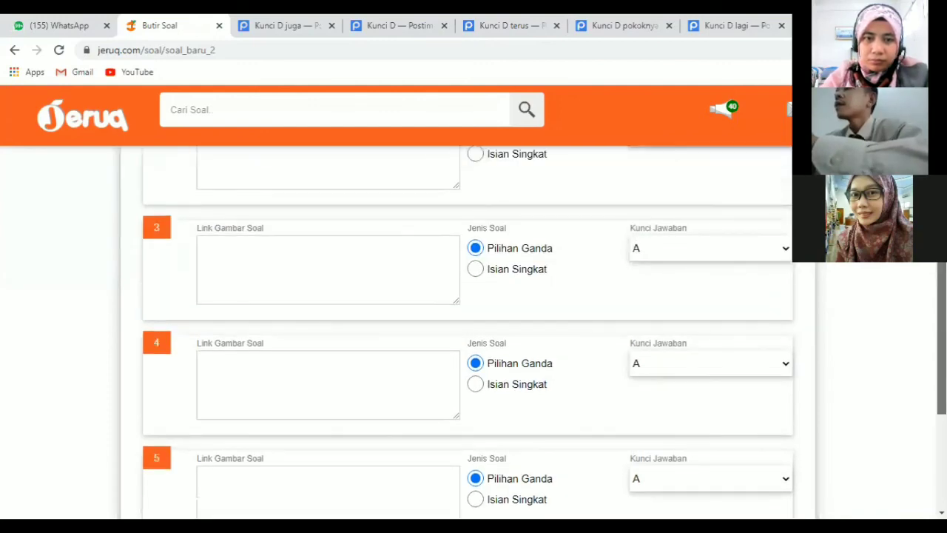
scroll(771, 157, "down", 2)
scroll(771, 157, "up", 6)
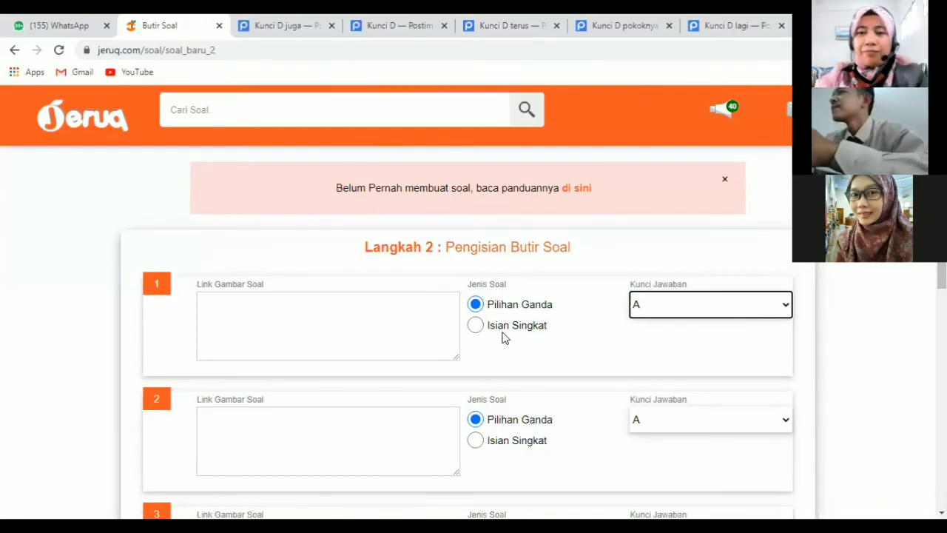
left_click(579, 323)
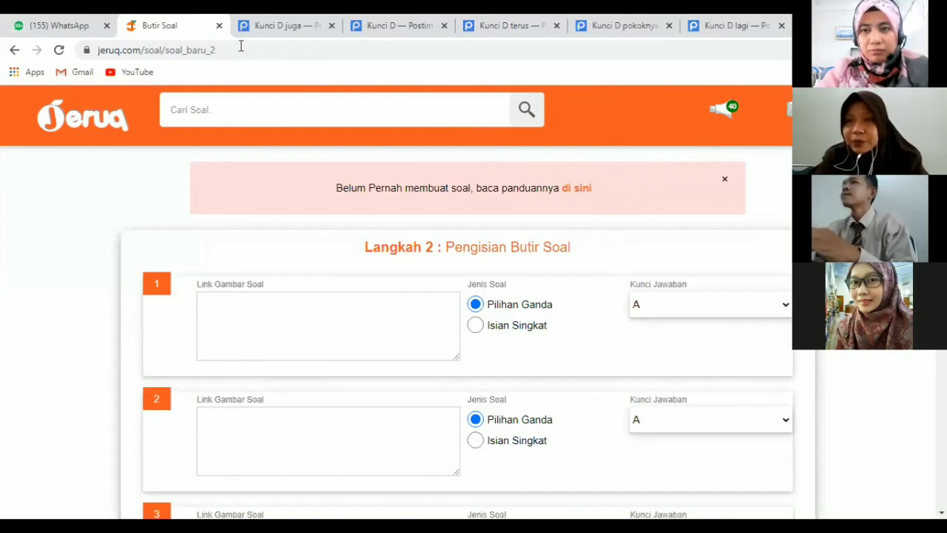
Go to the jeruq.com home page and open the class's member list from there
left_click_drag(240, 46, 195, 63)
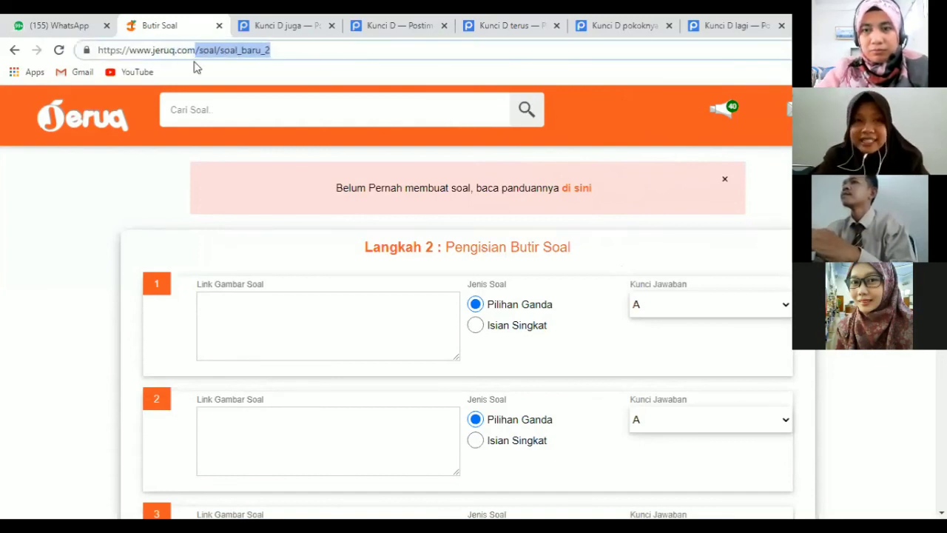
key("BackSpace")
key("Return")
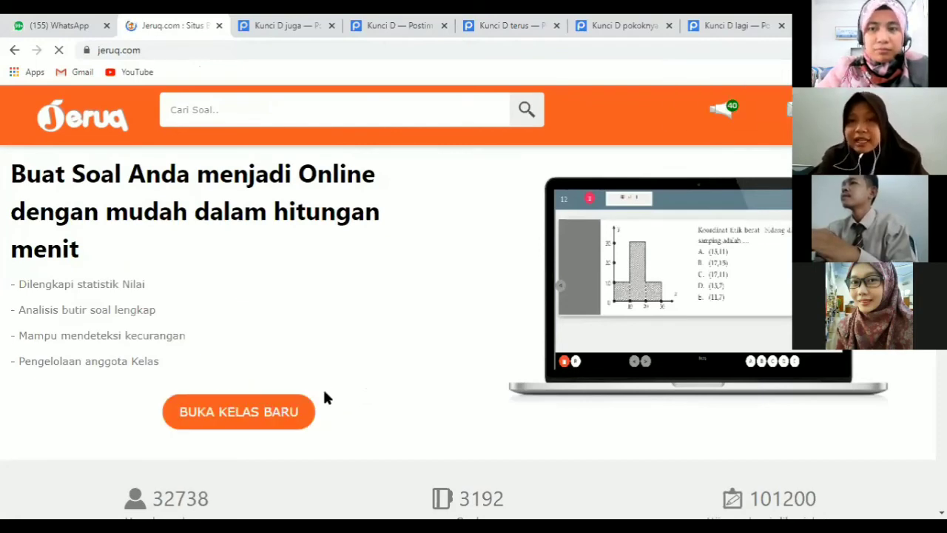
left_click(310, 412)
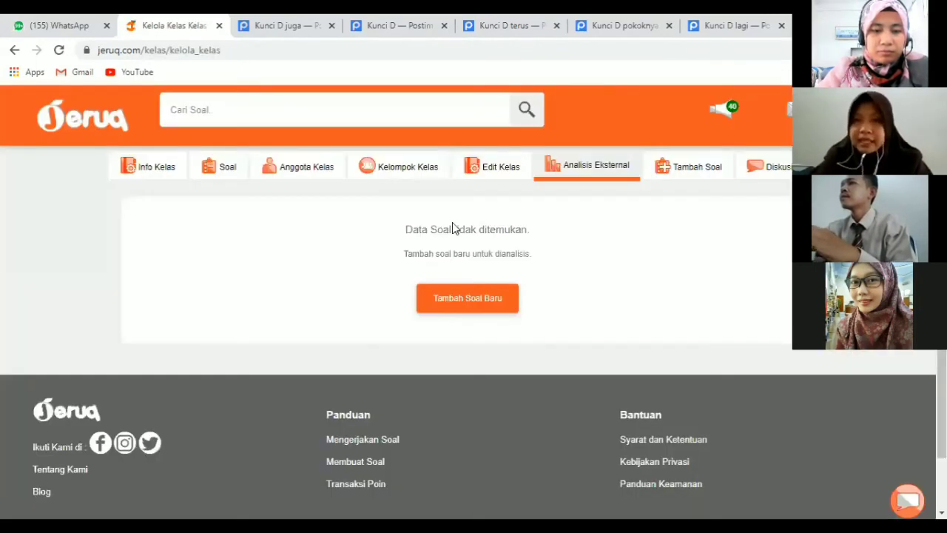
left_click(376, 170)
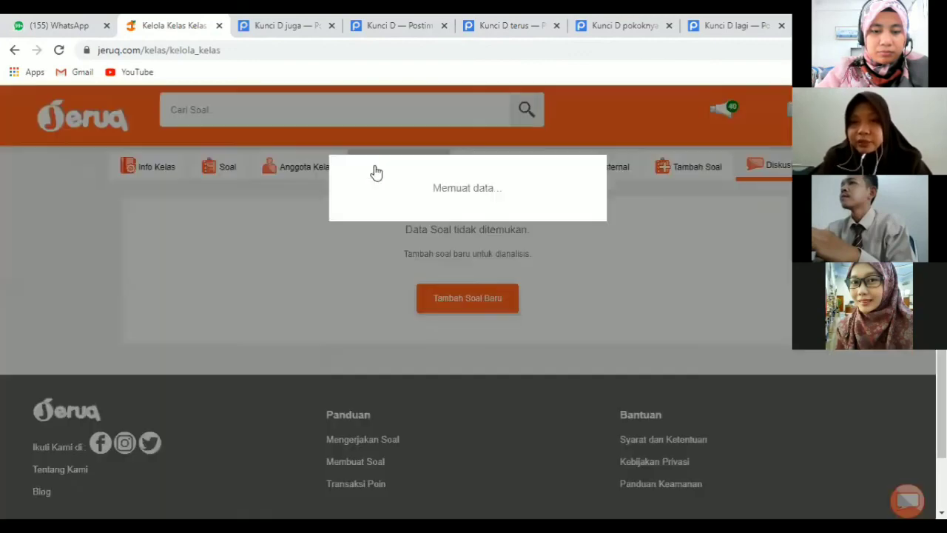
left_click(260, 180)
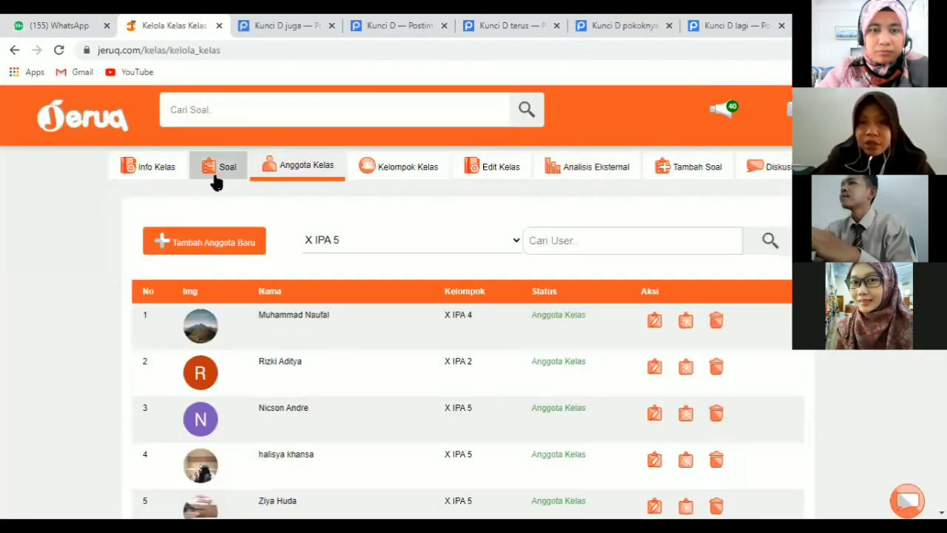
Reassign the first student in the member list to the group X IPA 5 and save the change
left_click(654, 320)
left_click(392, 214)
left_click(390, 235)
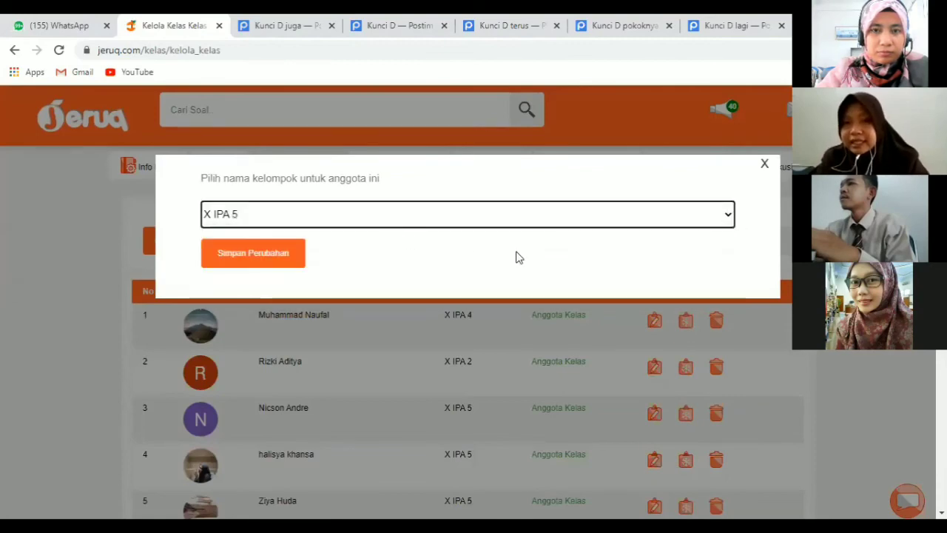
left_click(301, 265)
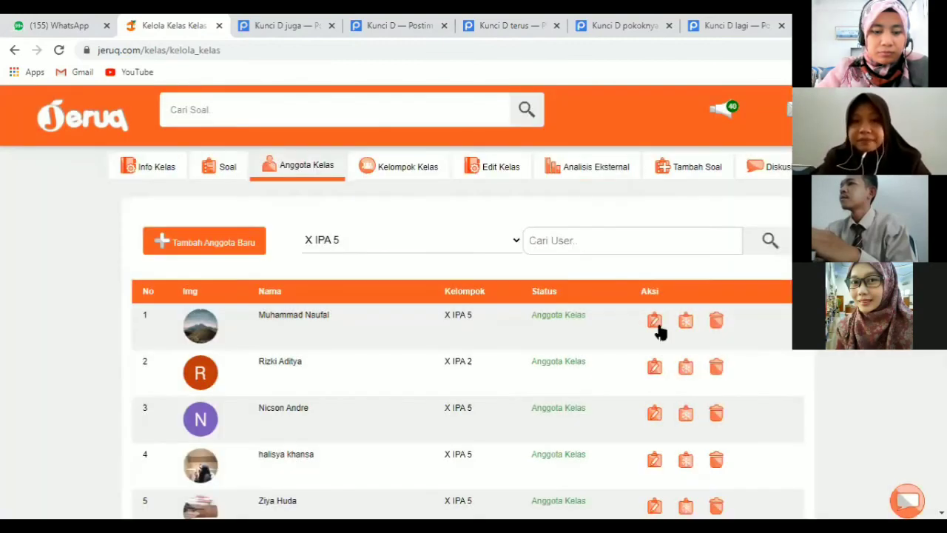
Move the second student in the member list to the group X IPA 5 and save the change
left_click(655, 374)
left_click(333, 217)
left_click(334, 236)
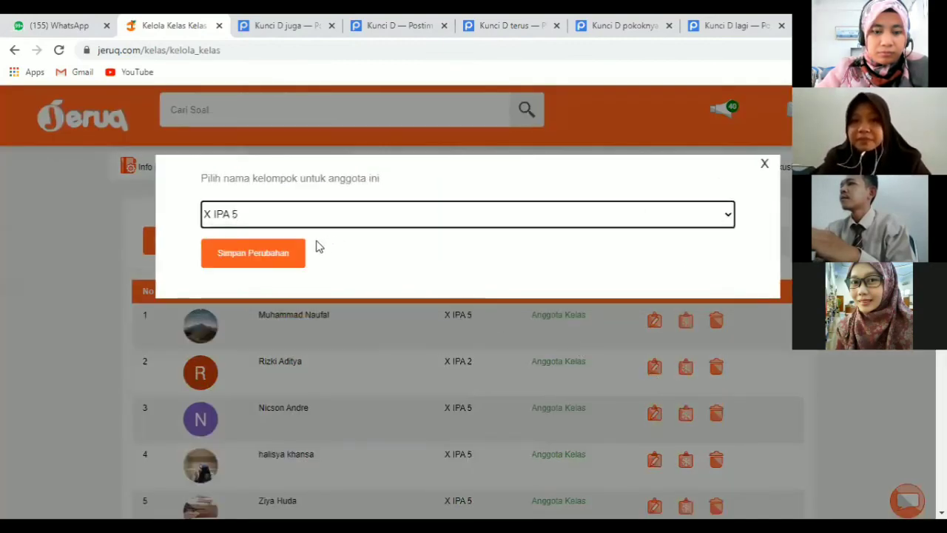
left_click(301, 247)
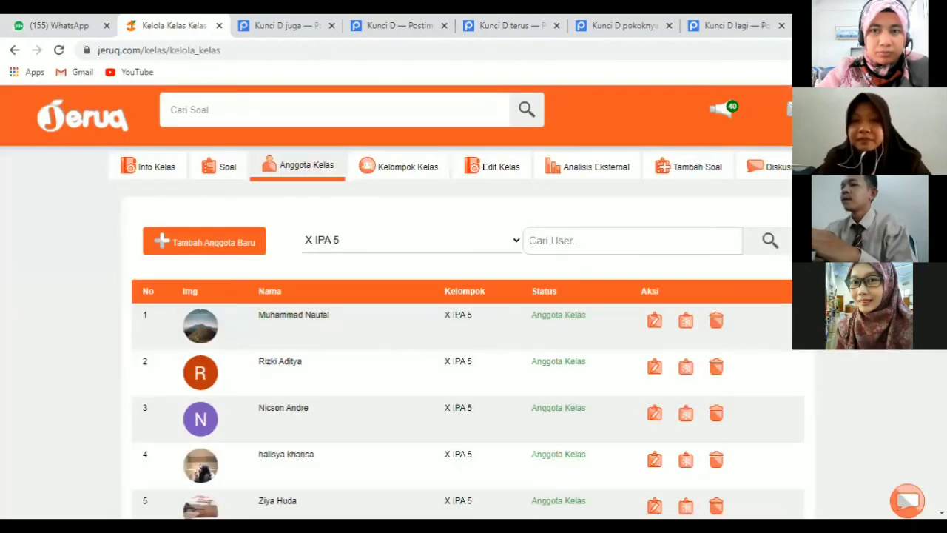